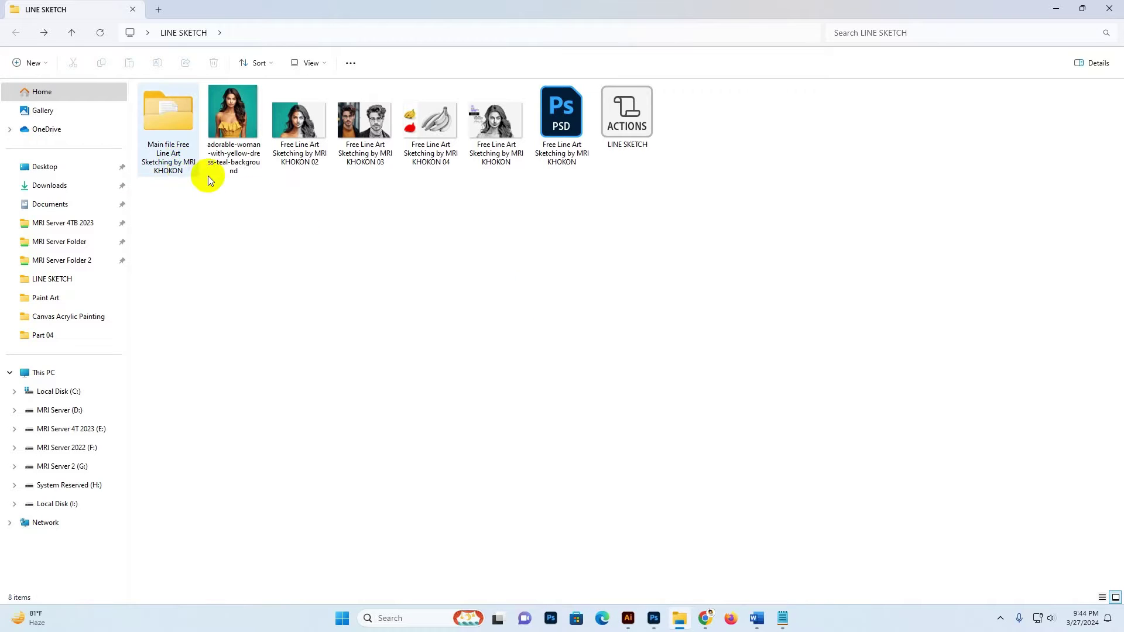
View the Free Line Art Sketching preview images and the original woman-in-yellow-dress photo, then close the image viewer.
{"action": "double_click", "coordinate": [495, 126]}
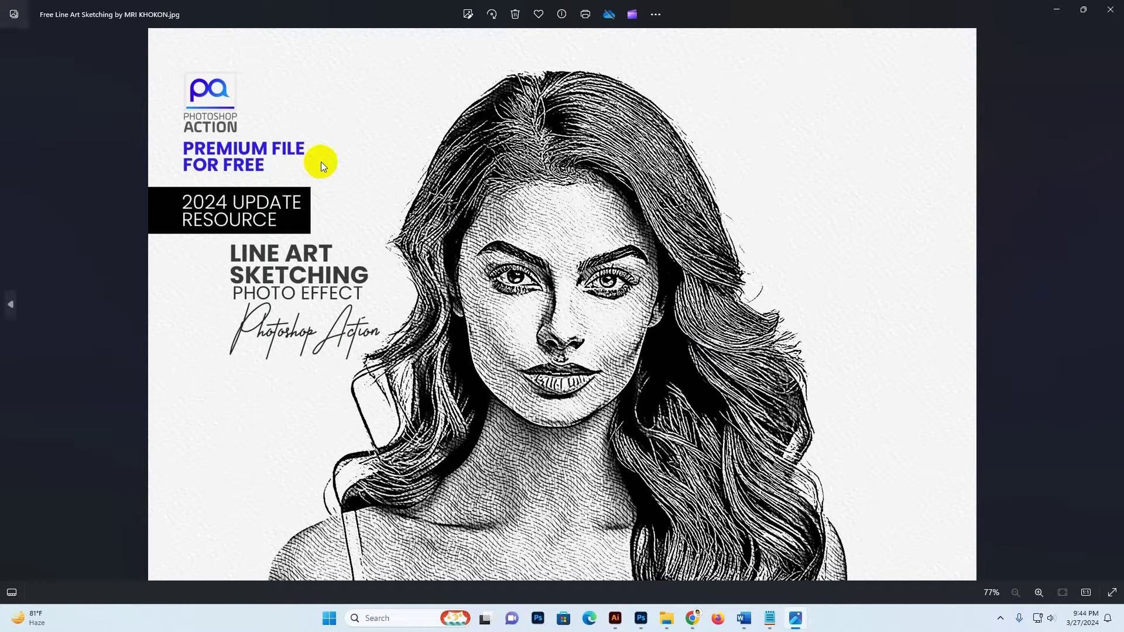
{"action": "left_click", "coordinate": [219, 122]}
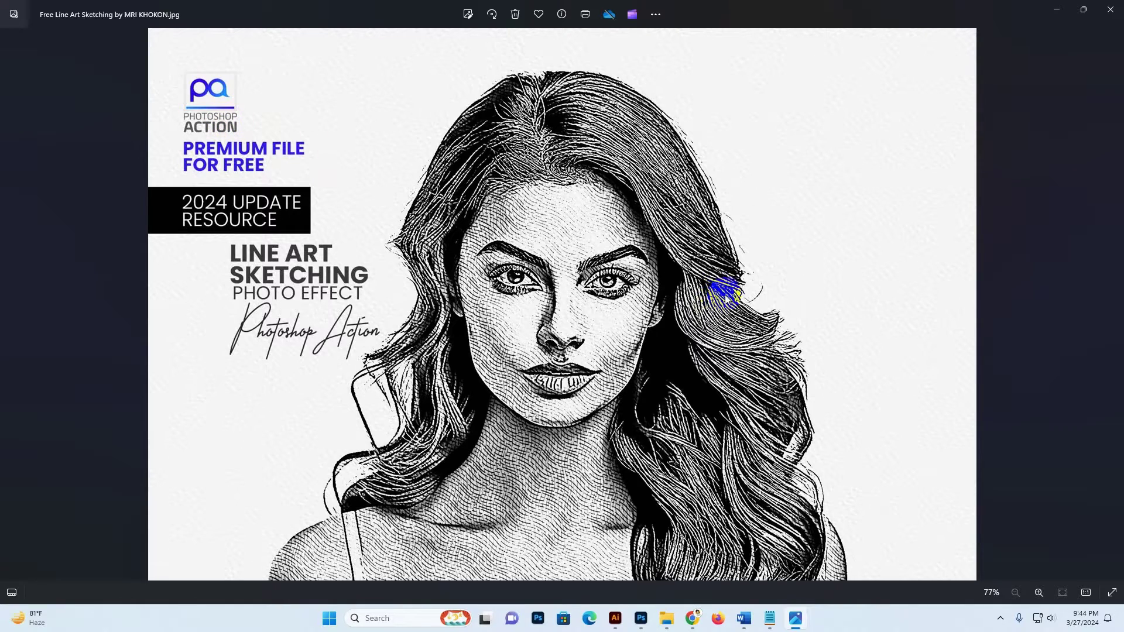
{"action": "key", "text": "Right"}
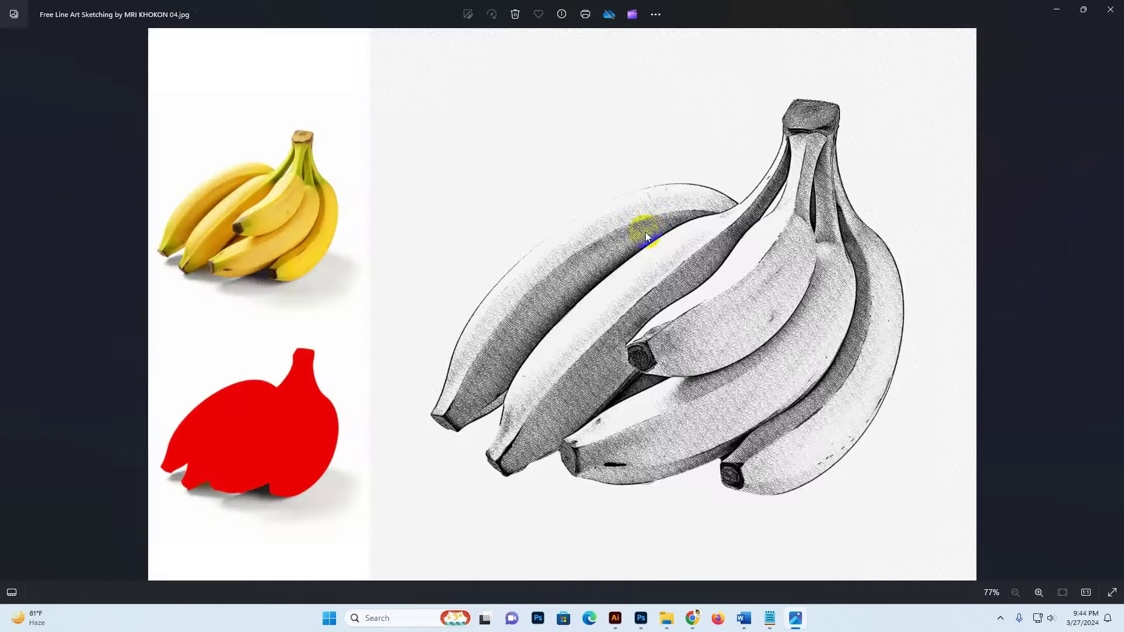
{"action": "key", "text": "Left"}
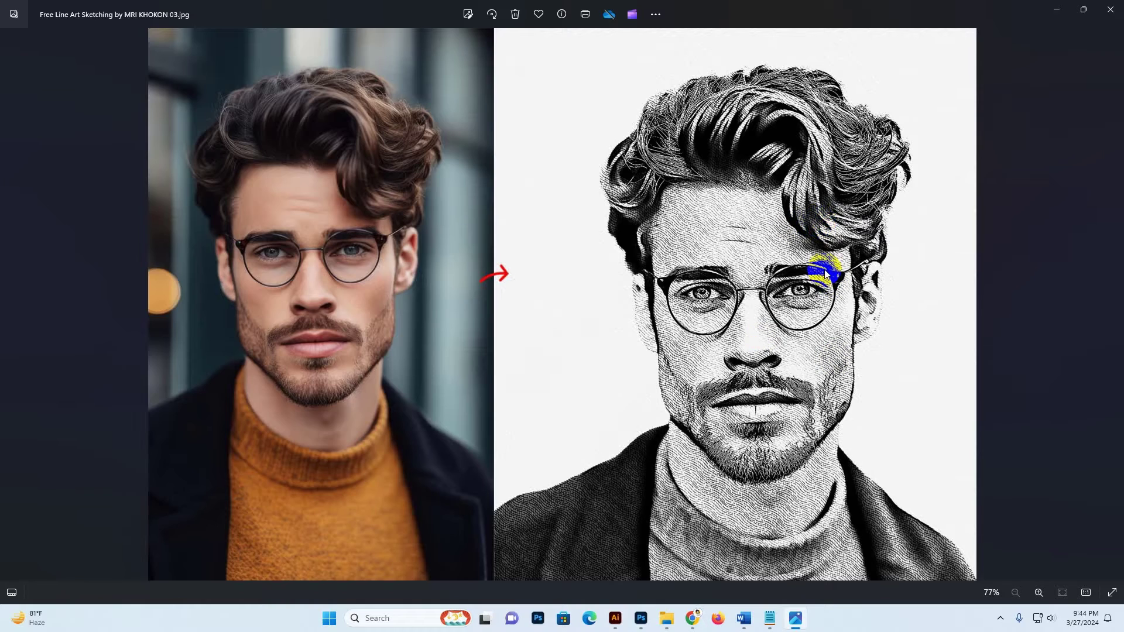
{"action": "key", "text": "Left"}
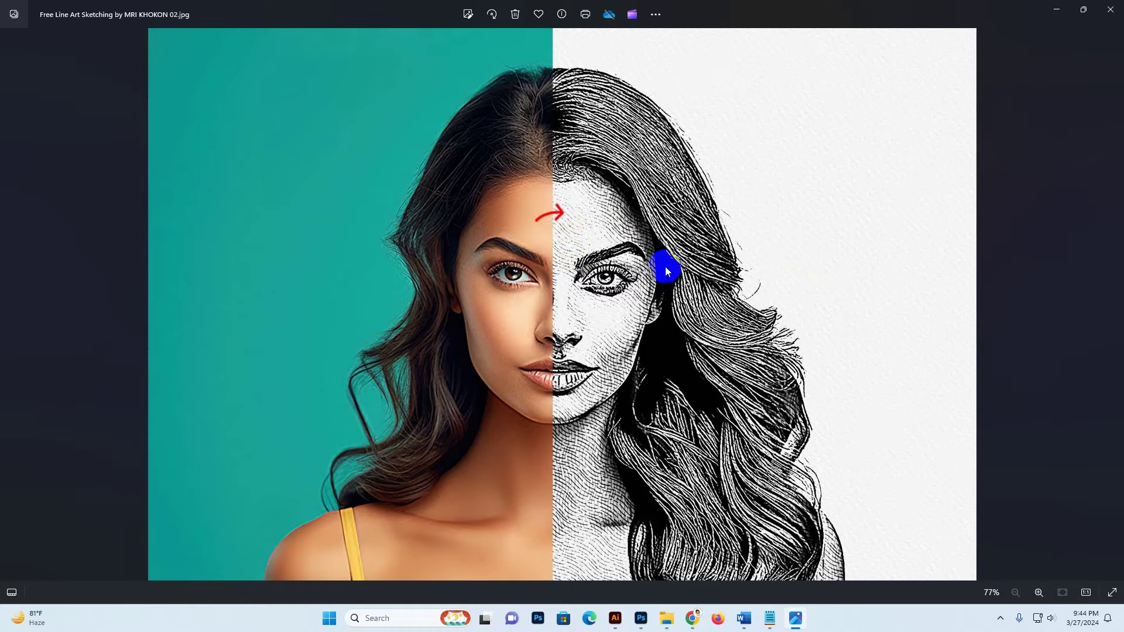
{"action": "key", "text": "Left"}
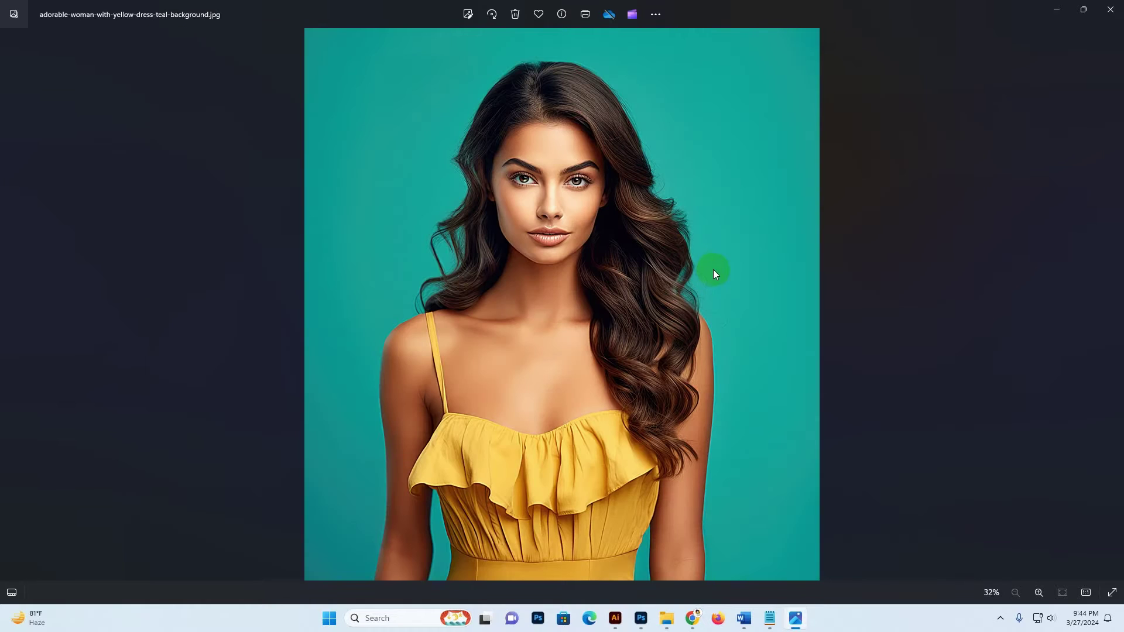
{"action": "left_click", "coordinate": [1112, 11]}
Switch to the photoshopaction.net site in Chrome and browse its Free Files and Bundle Offer categories.
{"action": "mouse_move", "coordinate": [706, 618]}
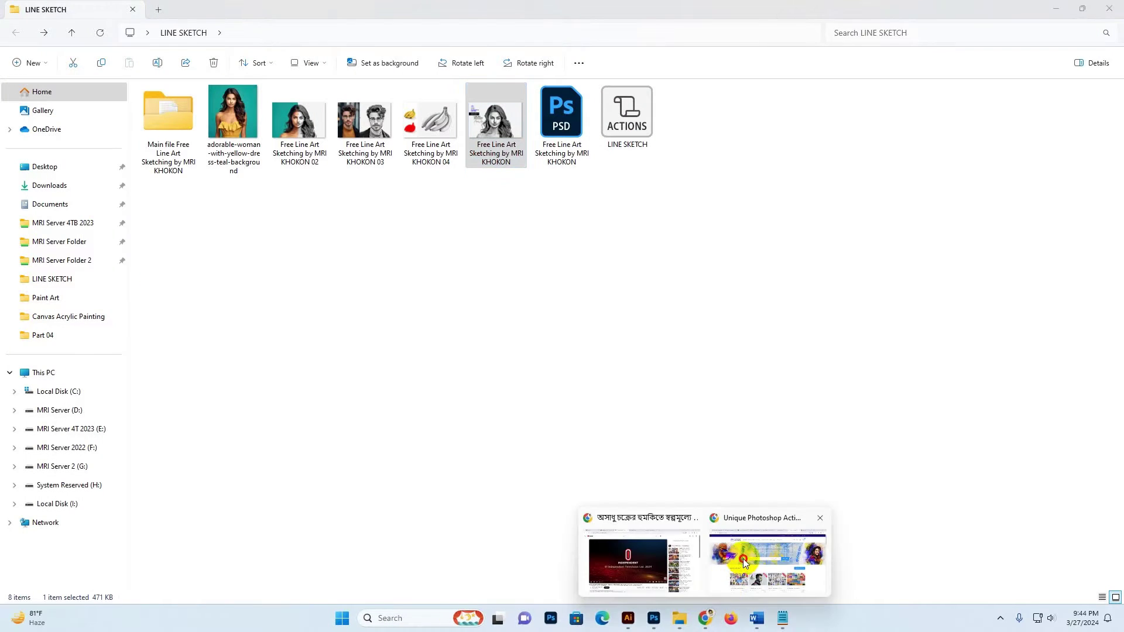
{"action": "left_click", "coordinate": [744, 563]}
{"action": "left_click", "coordinate": [208, 36]}
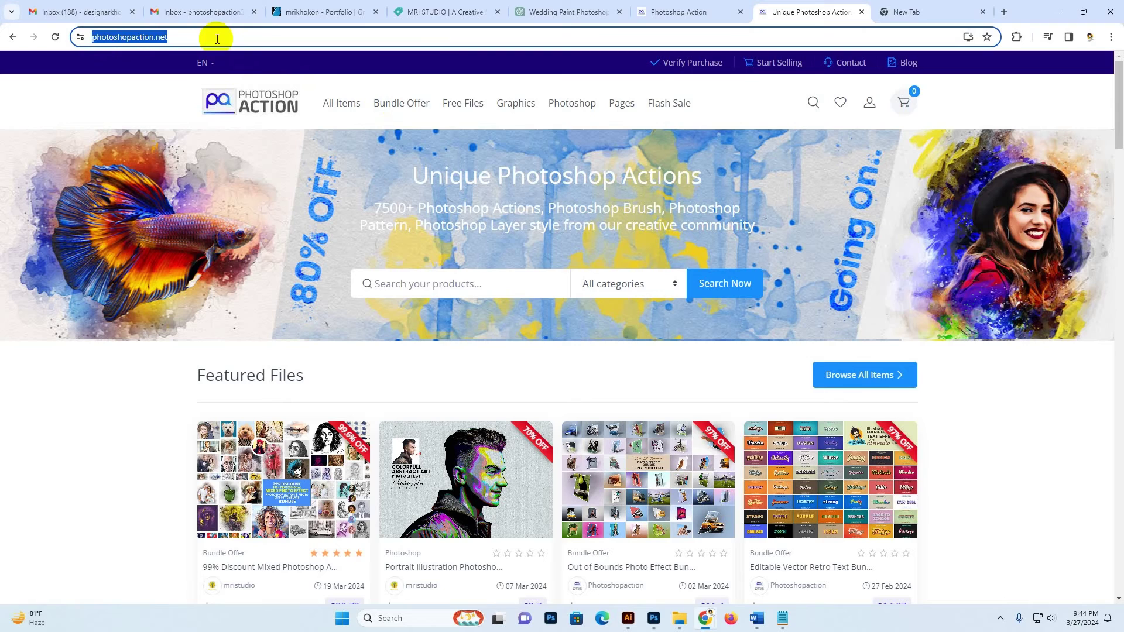
{"action": "left_click", "coordinate": [461, 109]}
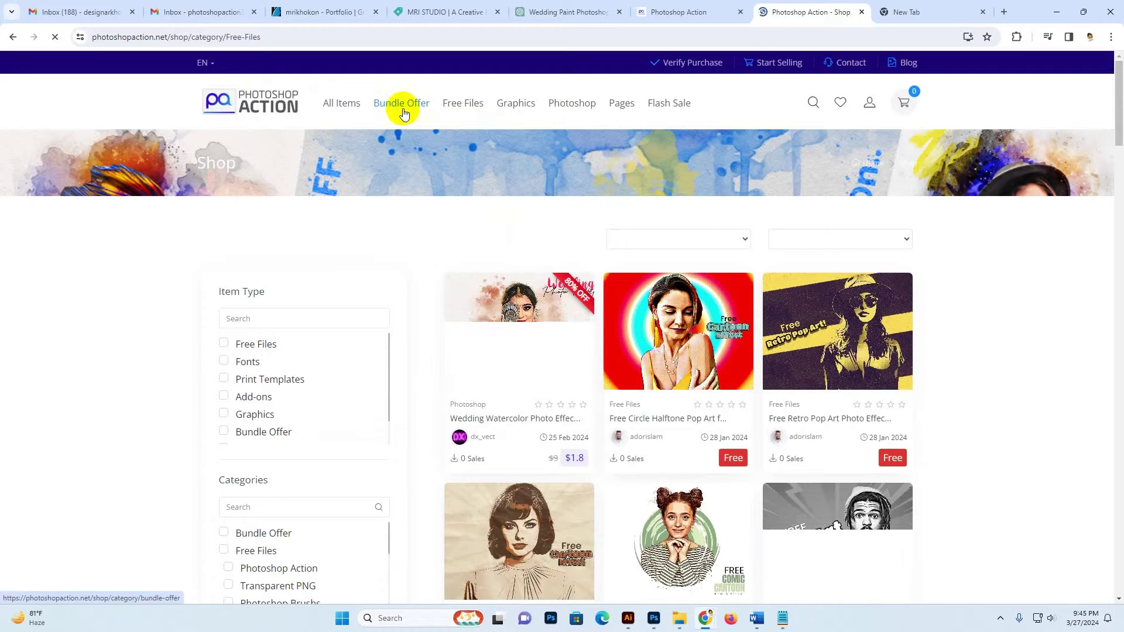
{"action": "left_click", "coordinate": [403, 105]}
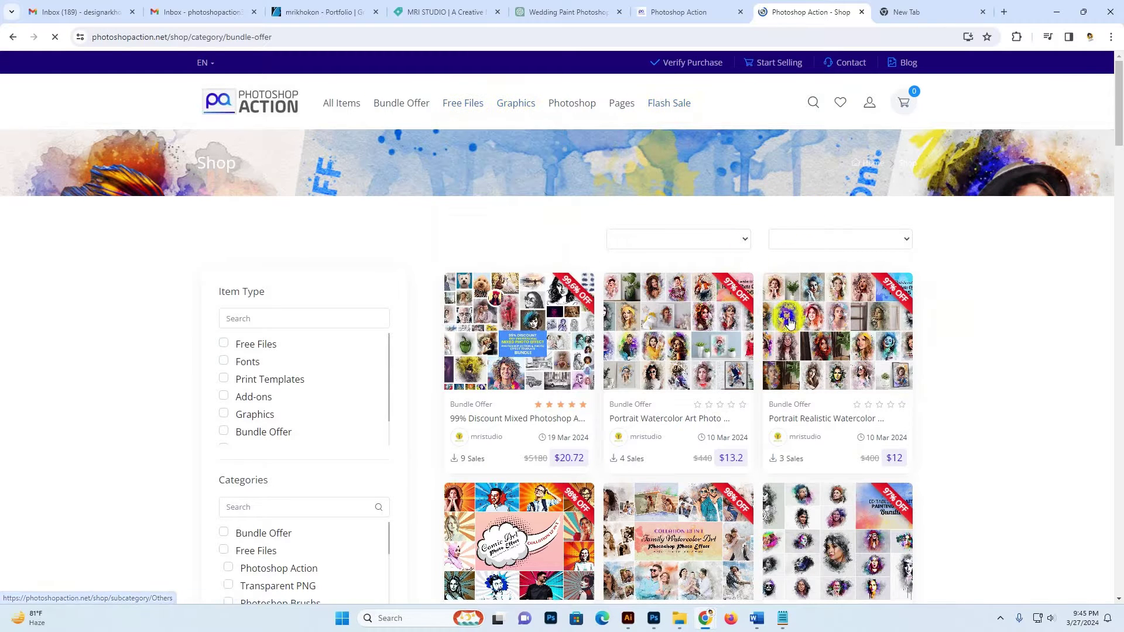
Return to the LINE SKETCH folder in File Explorer and open its Main file Free Line Art Sketching subfolder.
{"action": "left_click", "coordinate": [654, 618]}
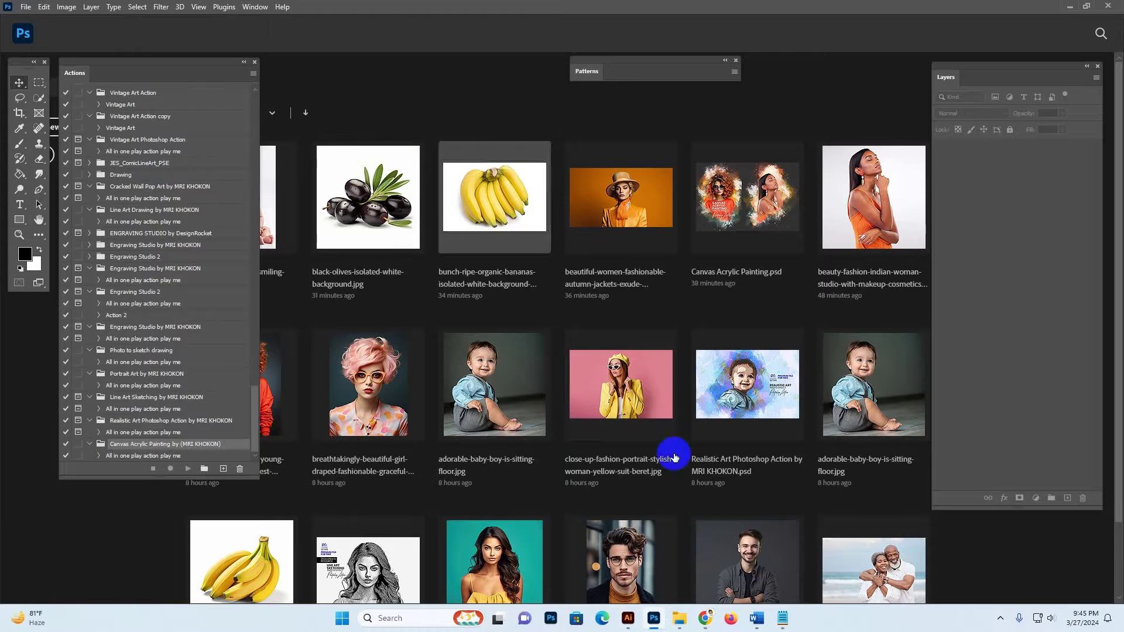
{"action": "left_click", "coordinate": [679, 622]}
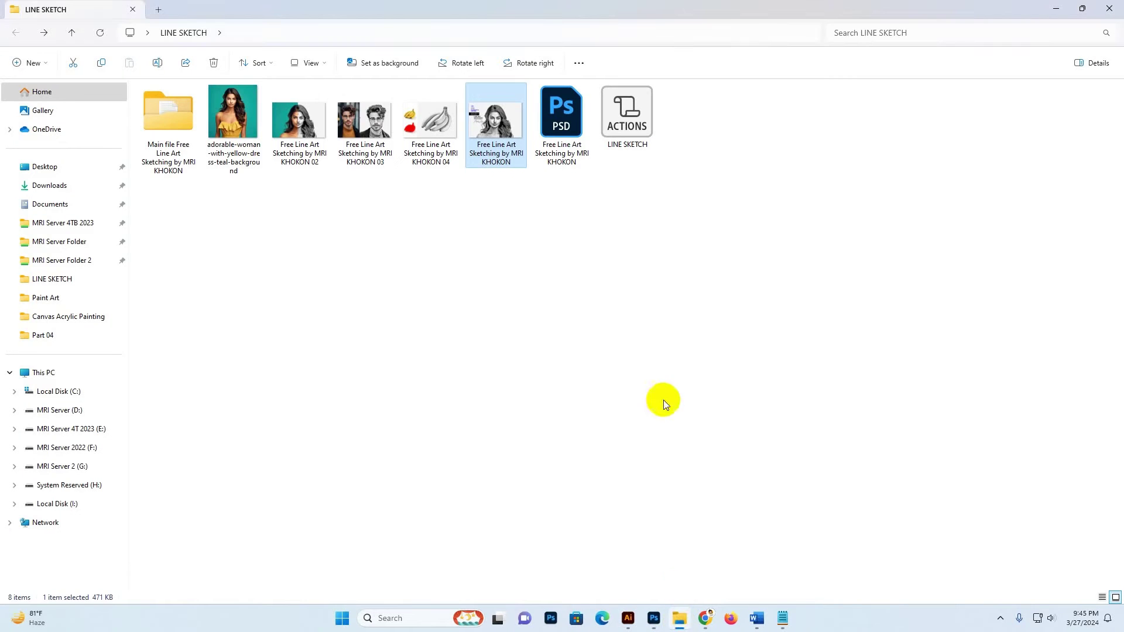
{"action": "left_click", "coordinate": [187, 150]}
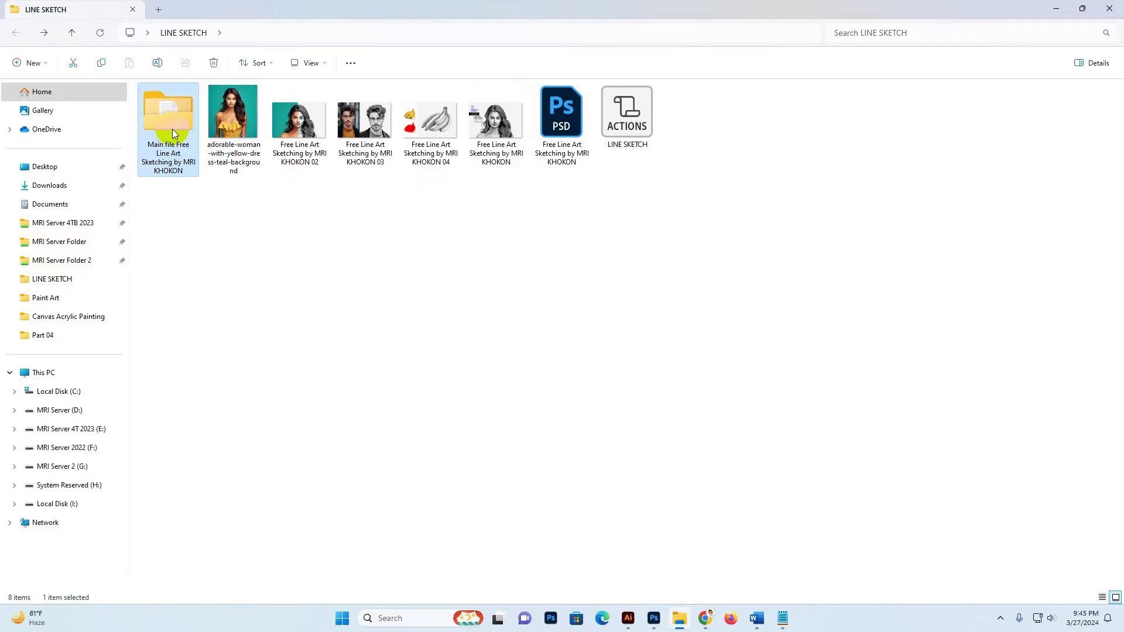
{"action": "mouse_move", "coordinate": [180, 129]}
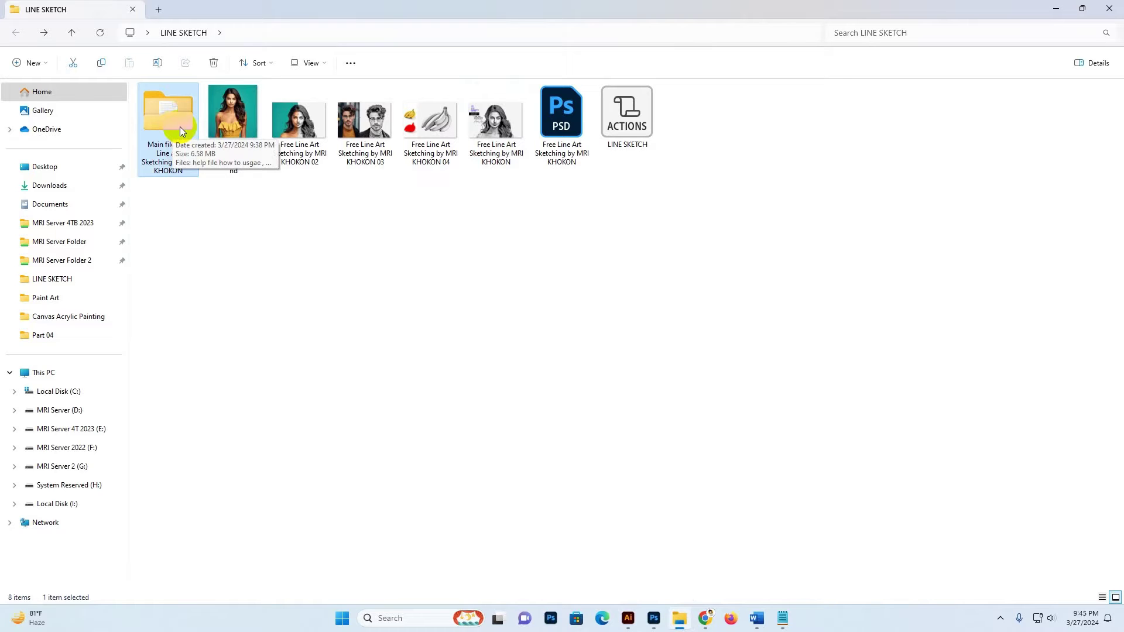
{"action": "double_click", "coordinate": [180, 130]}
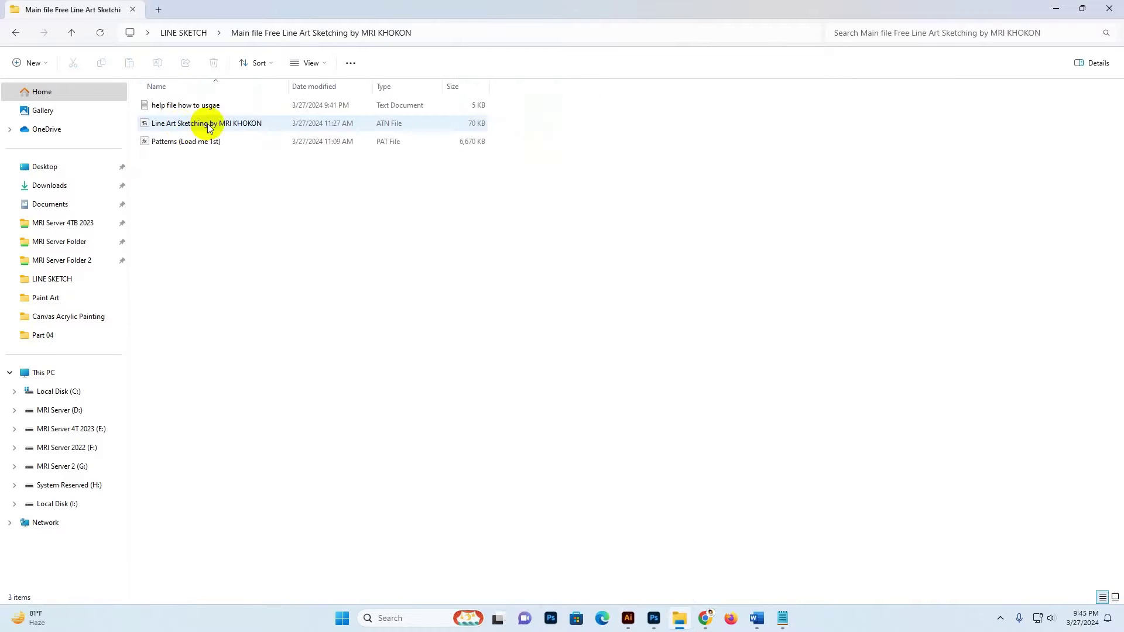
Read the "help file how to usgae" text document for supported versions, support contacts and usage steps, then put it away.
{"action": "left_click", "coordinate": [188, 106]}
{"action": "double_click", "coordinate": [187, 106]}
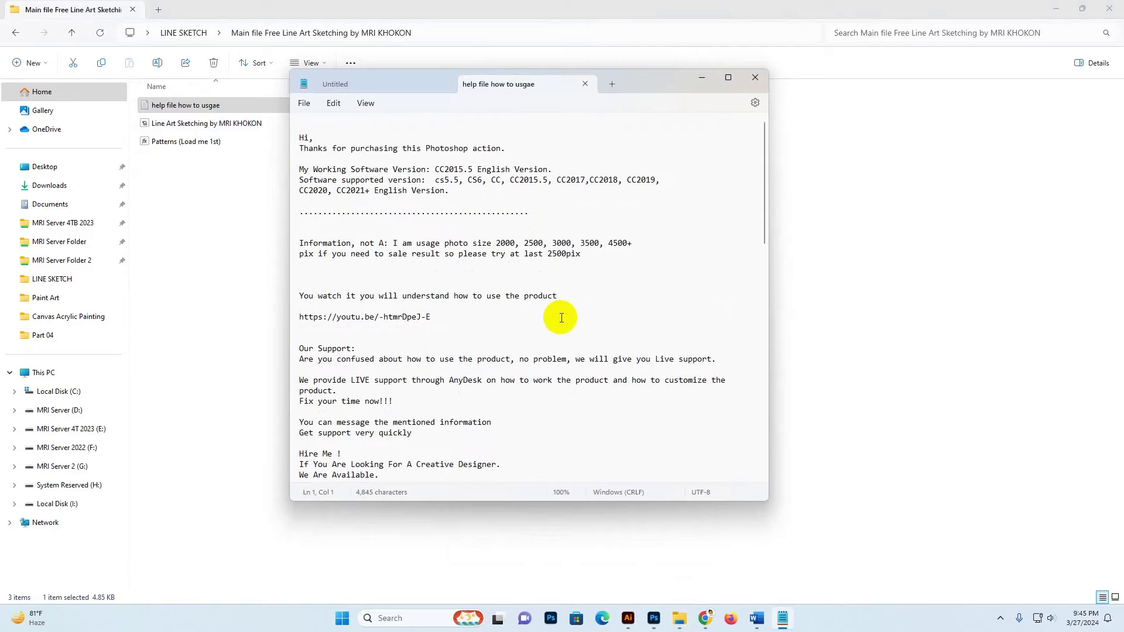
{"action": "scroll", "coordinate": [502, 251], "scroll_direction": "down", "scroll_amount": 4}
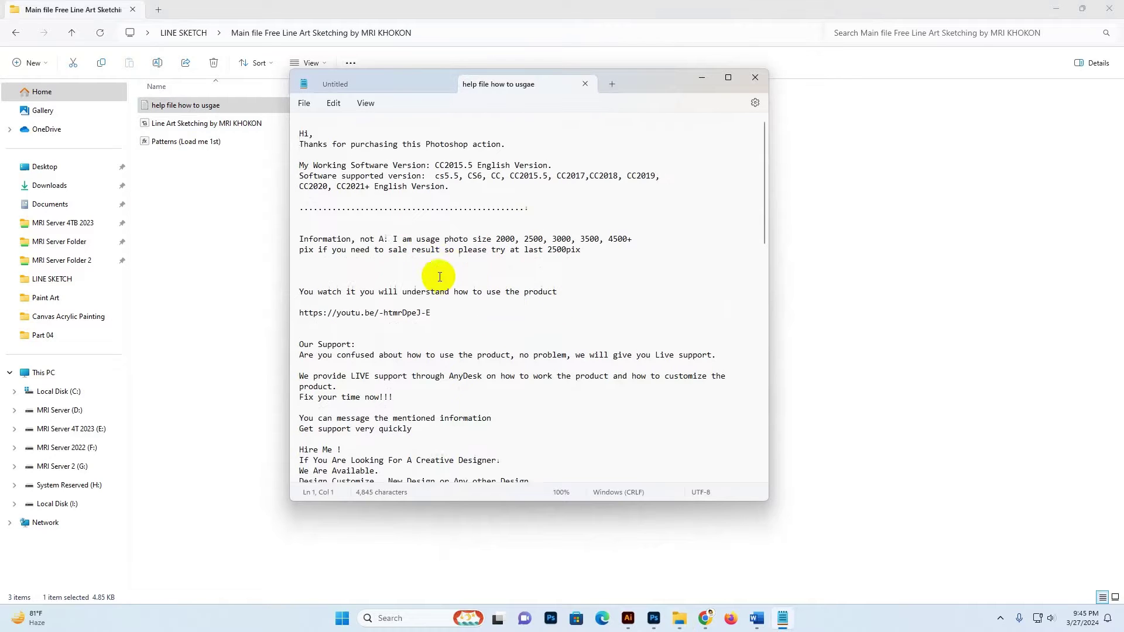
{"action": "scroll", "coordinate": [402, 253], "scroll_direction": "down", "scroll_amount": 2}
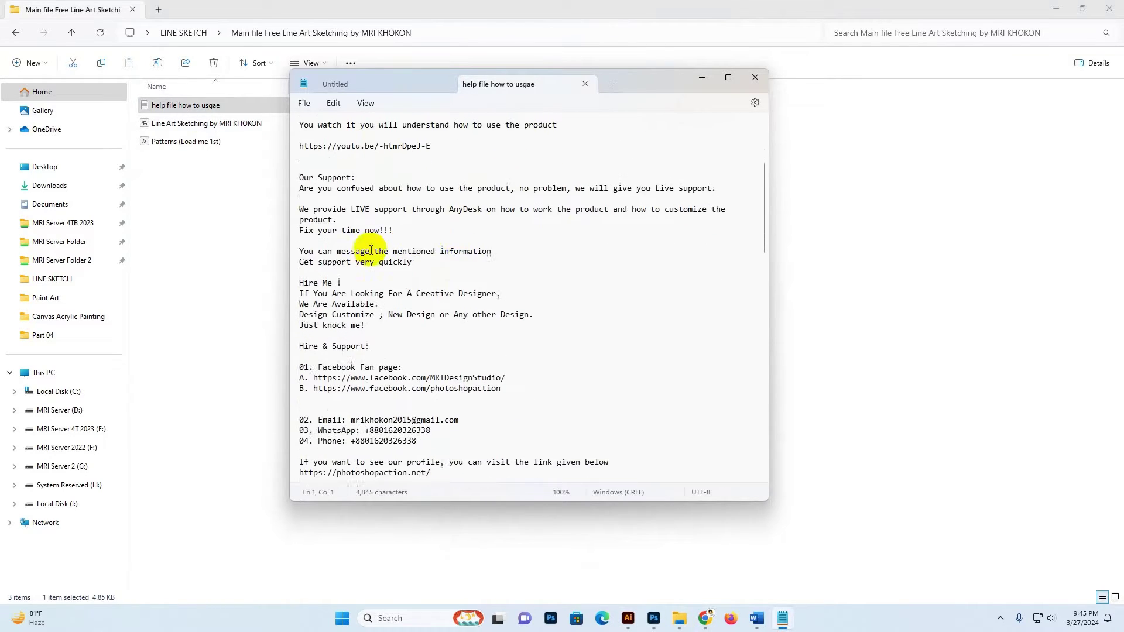
{"action": "left_click_drag", "start_coordinate": [375, 288], "coordinate": [460, 380]}
{"action": "scroll", "coordinate": [482, 427], "scroll_direction": "down", "scroll_amount": 2}
{"action": "left_click", "coordinate": [454, 366]}
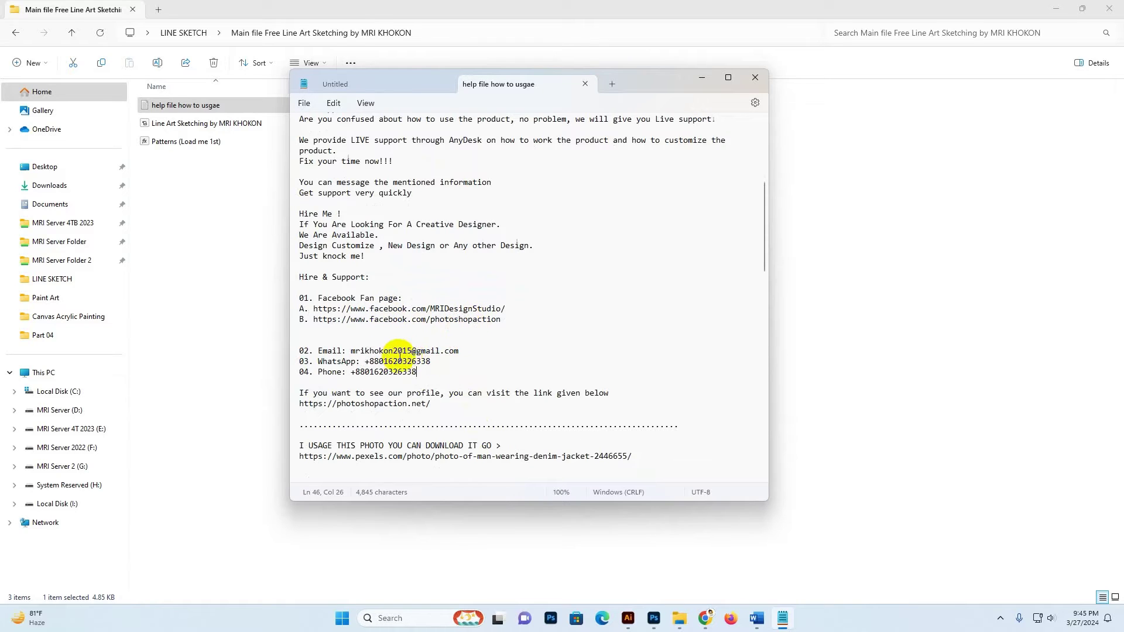
{"action": "left_click_drag", "start_coordinate": [408, 351], "coordinate": [454, 351]}
{"action": "left_click", "coordinate": [432, 363]}
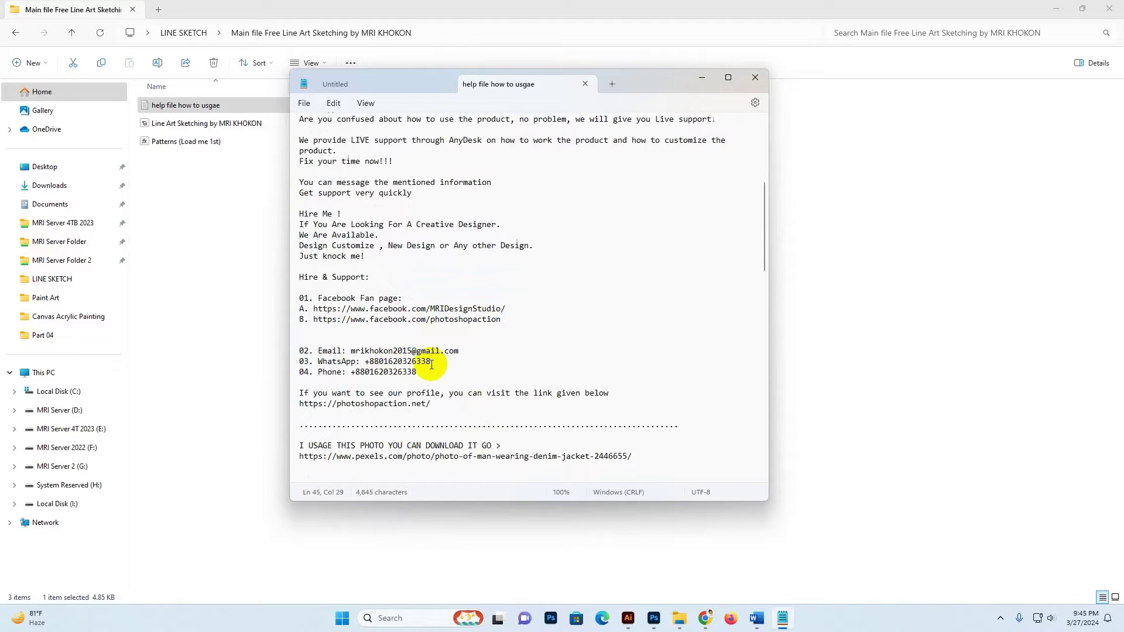
{"action": "scroll", "coordinate": [494, 384], "scroll_direction": "down", "scroll_amount": 12}
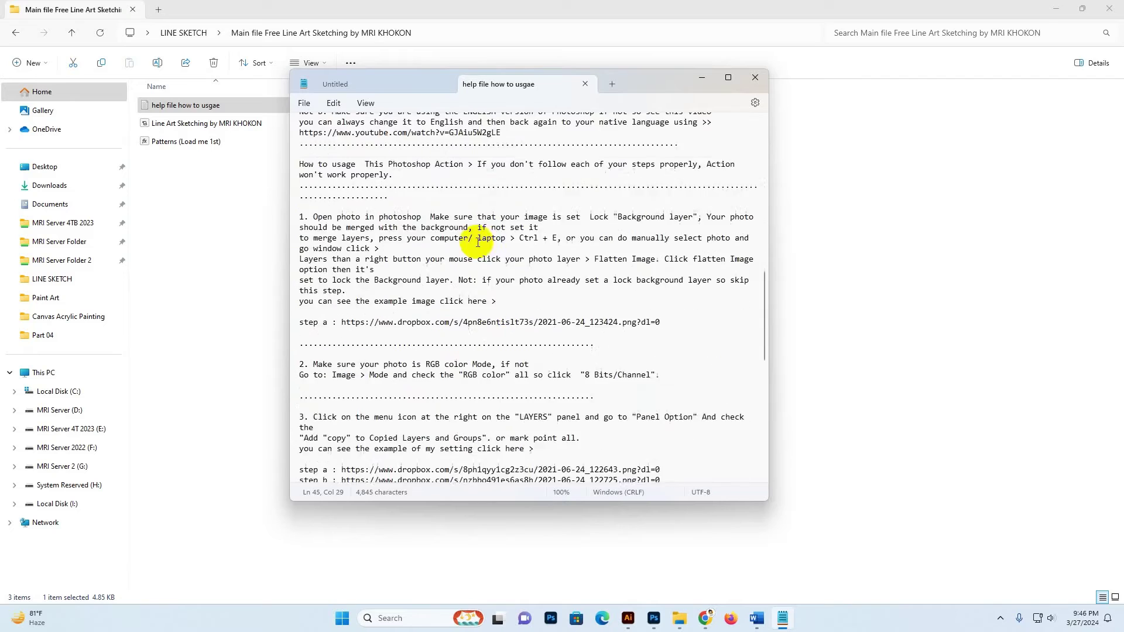
{"action": "scroll", "coordinate": [492, 373], "scroll_direction": "down", "scroll_amount": 10}
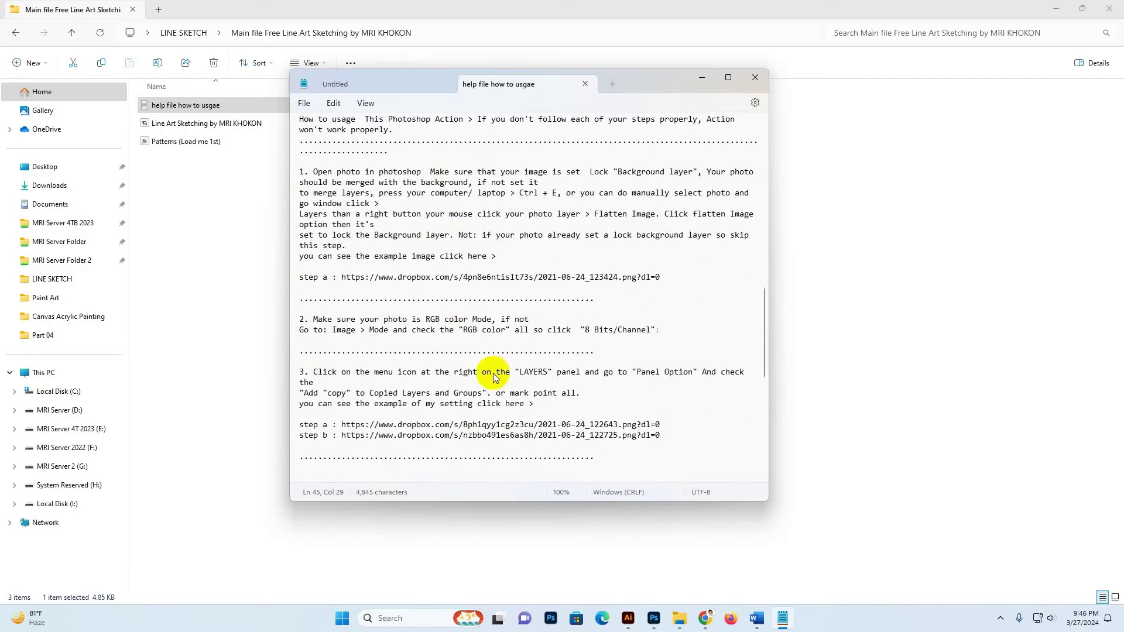
{"action": "left_click", "coordinate": [587, 86]}
{"action": "left_click", "coordinate": [705, 77]}
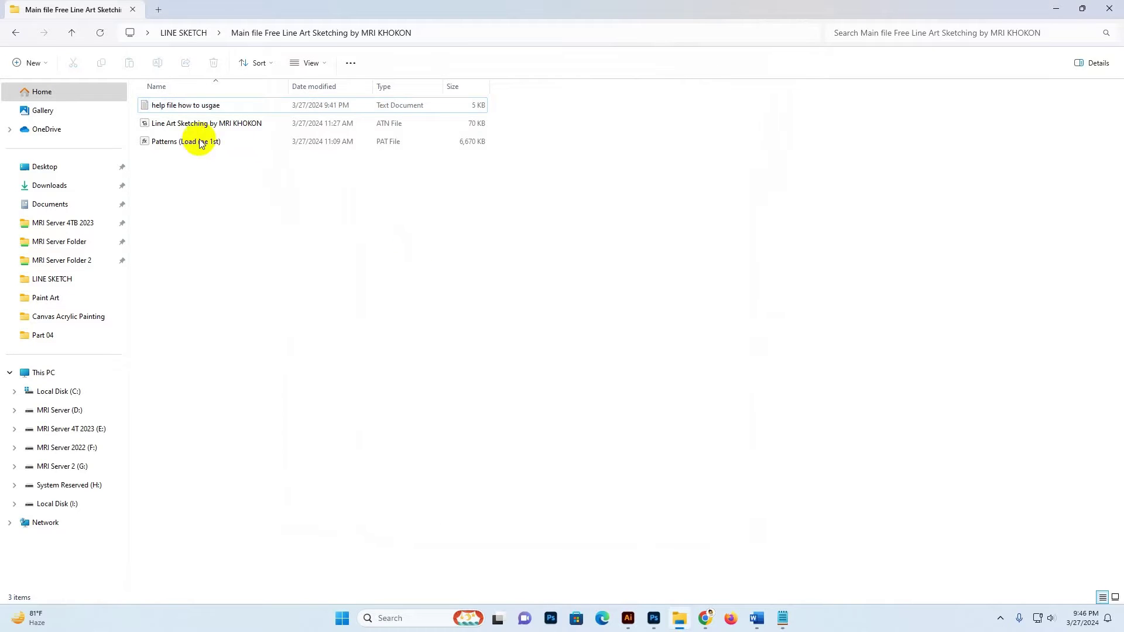
Locate the Line Art Sketching action file and the Patterns (Load me 1st) file in the folder.
{"action": "left_click", "coordinate": [183, 124]}
{"action": "left_click", "coordinate": [162, 143]}
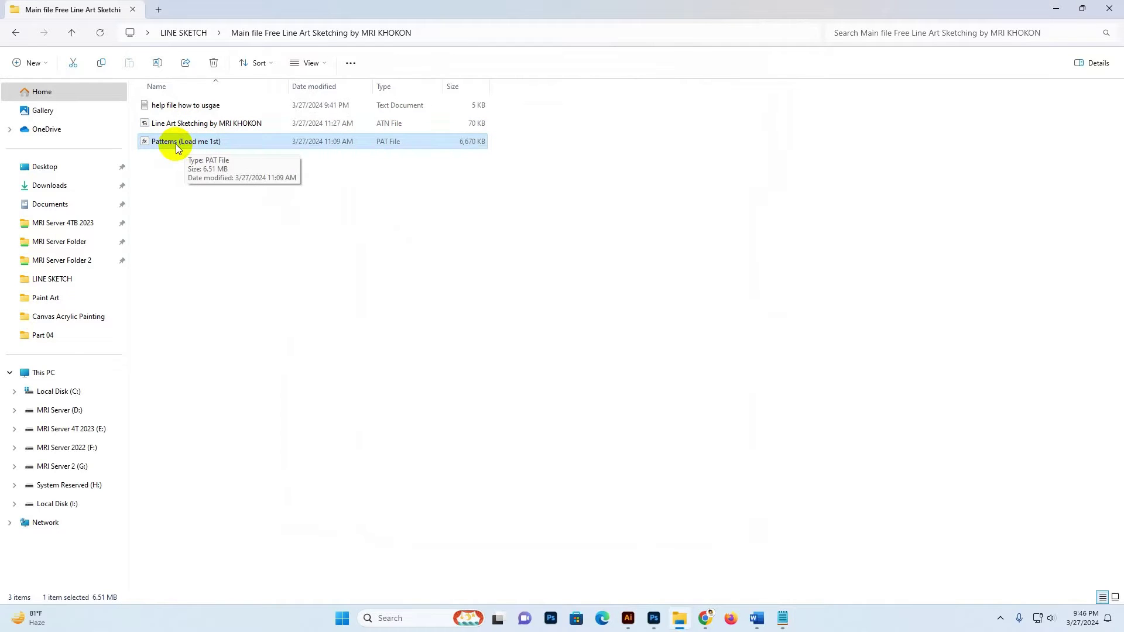
{"action": "left_click", "coordinate": [459, 287]}
Switch to Photoshop, show the Patterns panel and place it beside the Layers panel.
{"action": "left_click", "coordinate": [654, 618]}
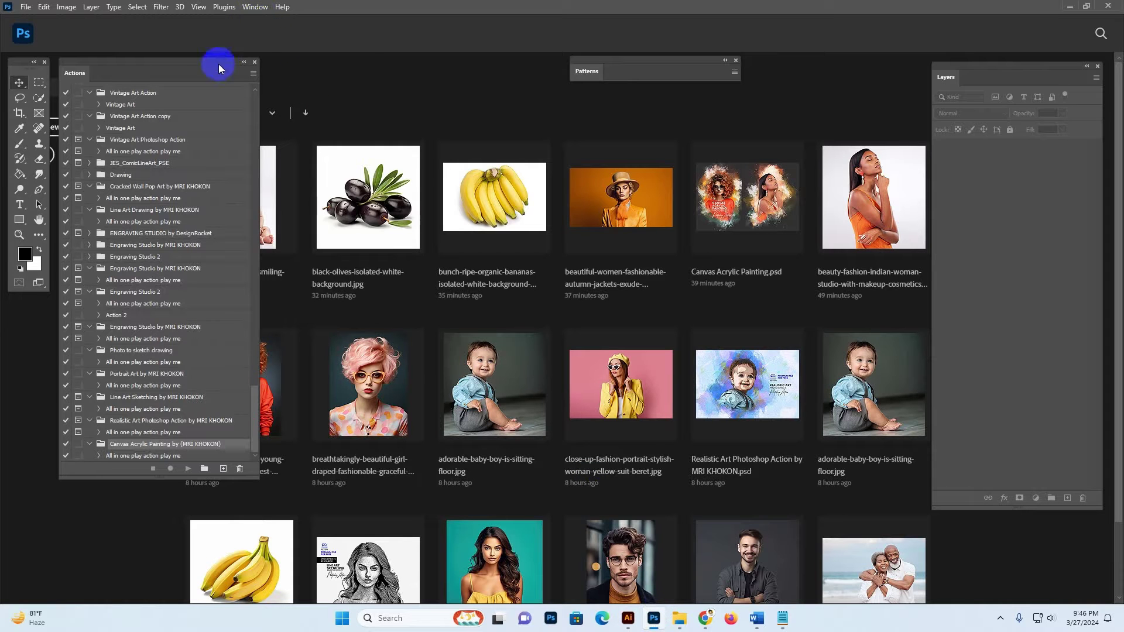
{"action": "left_click", "coordinate": [256, 7]}
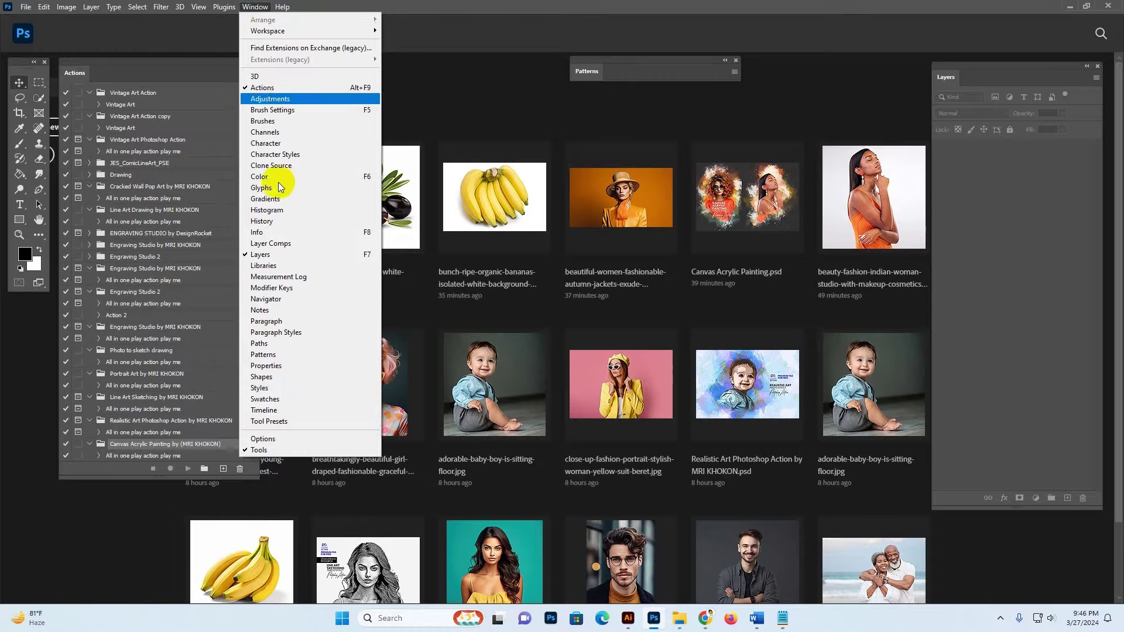
{"action": "left_click", "coordinate": [283, 357]}
{"action": "left_click_drag", "start_coordinate": [748, 117], "coordinate": [853, 78]}
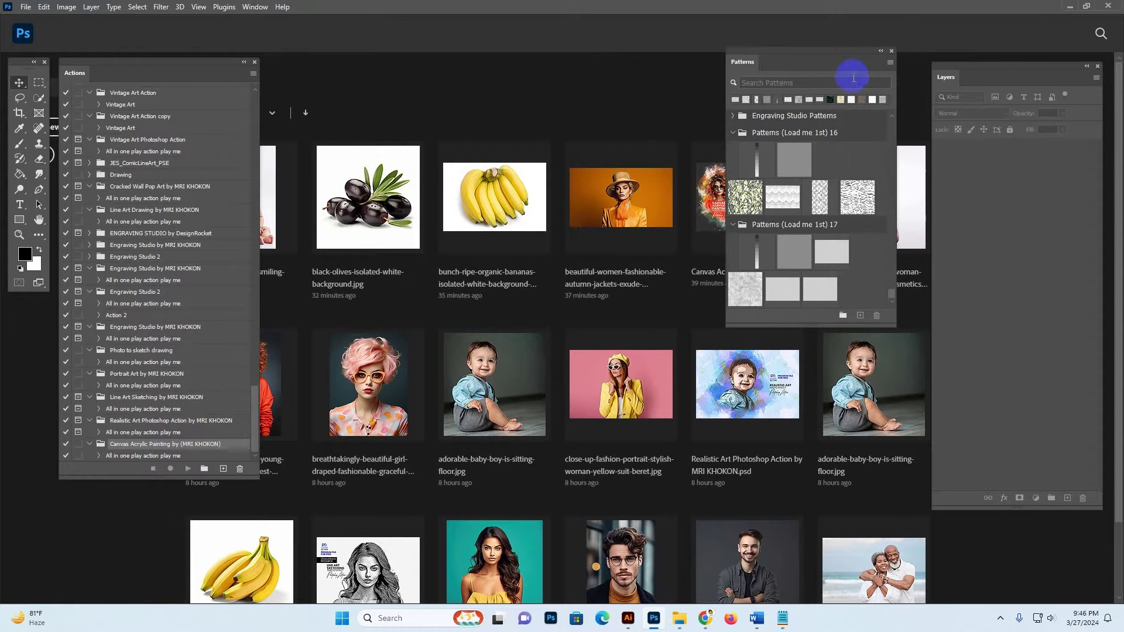
Import Patterns (Load me 1st) from the LINE SKETCH main file folder and close the Patterns panel.
{"action": "left_click", "coordinate": [890, 62]}
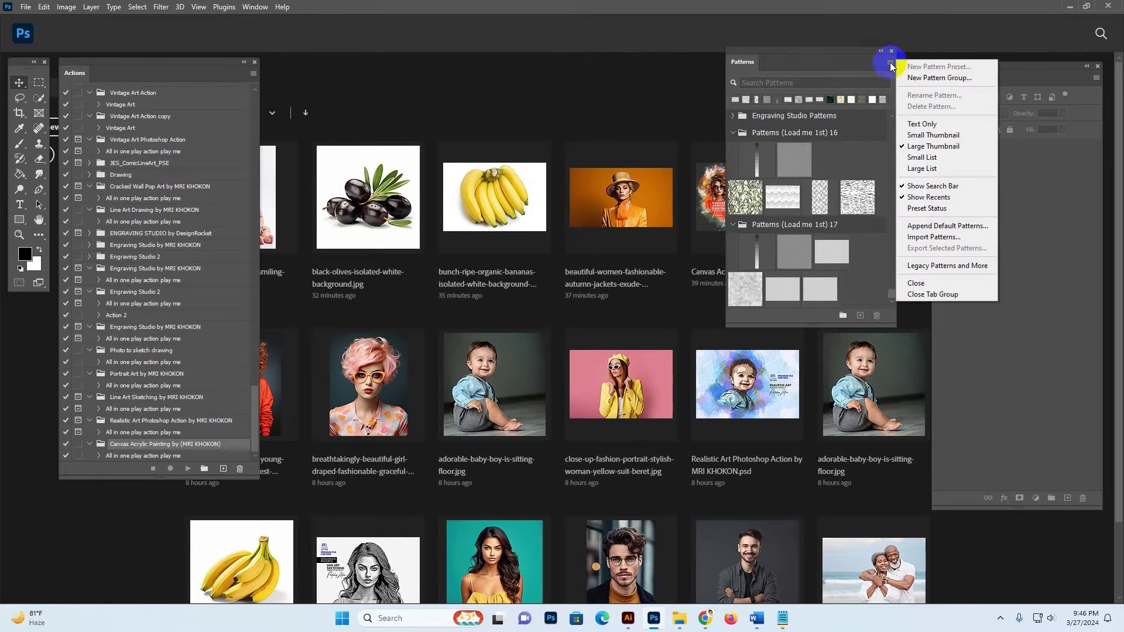
{"action": "left_click", "coordinate": [944, 240]}
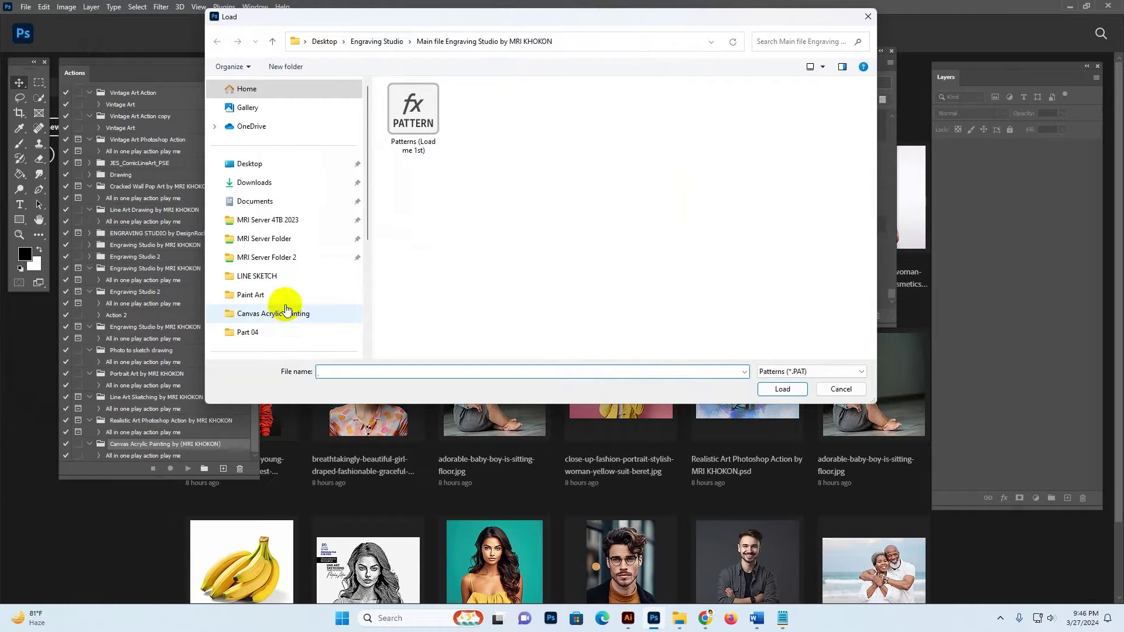
{"action": "left_click", "coordinate": [347, 282]}
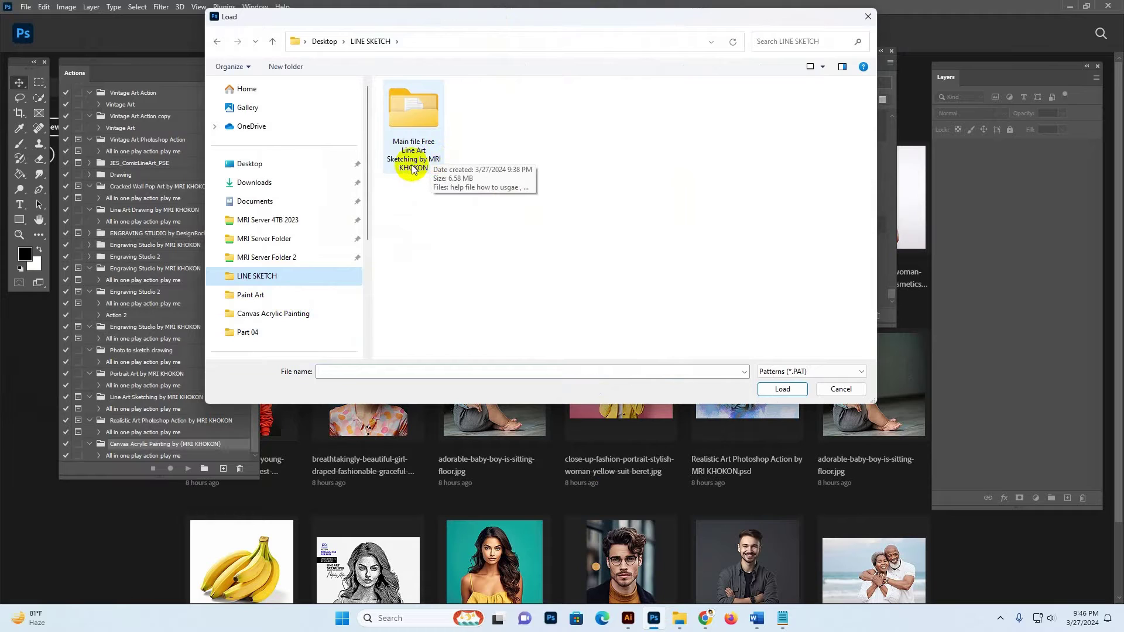
{"action": "double_click", "coordinate": [418, 161]}
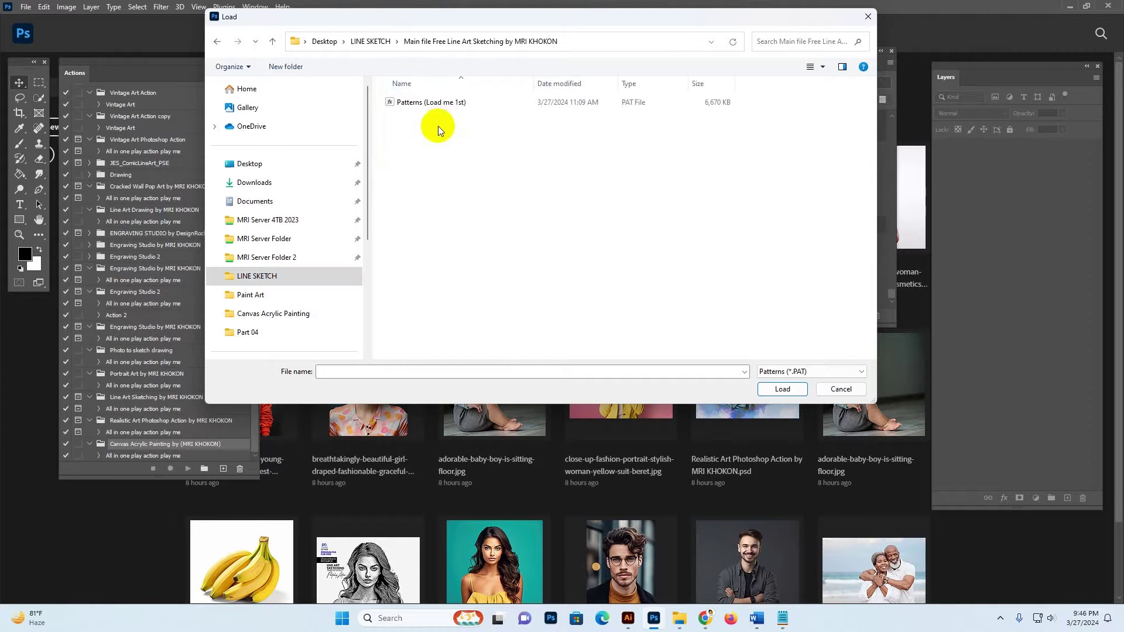
{"action": "left_click", "coordinate": [417, 102]}
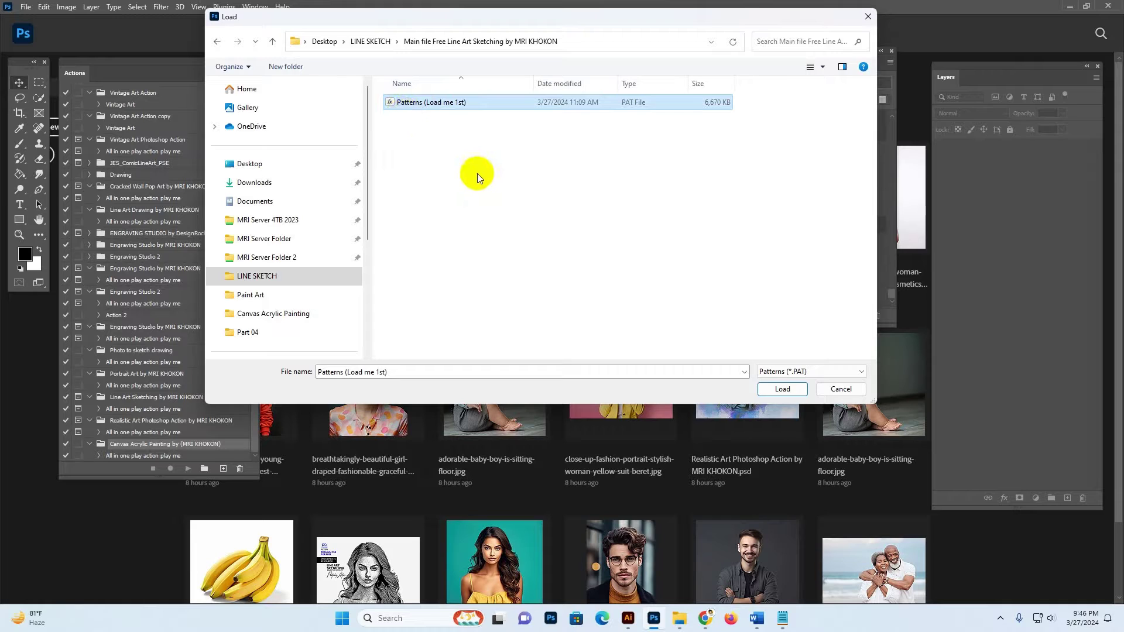
{"action": "left_click", "coordinate": [782, 389]}
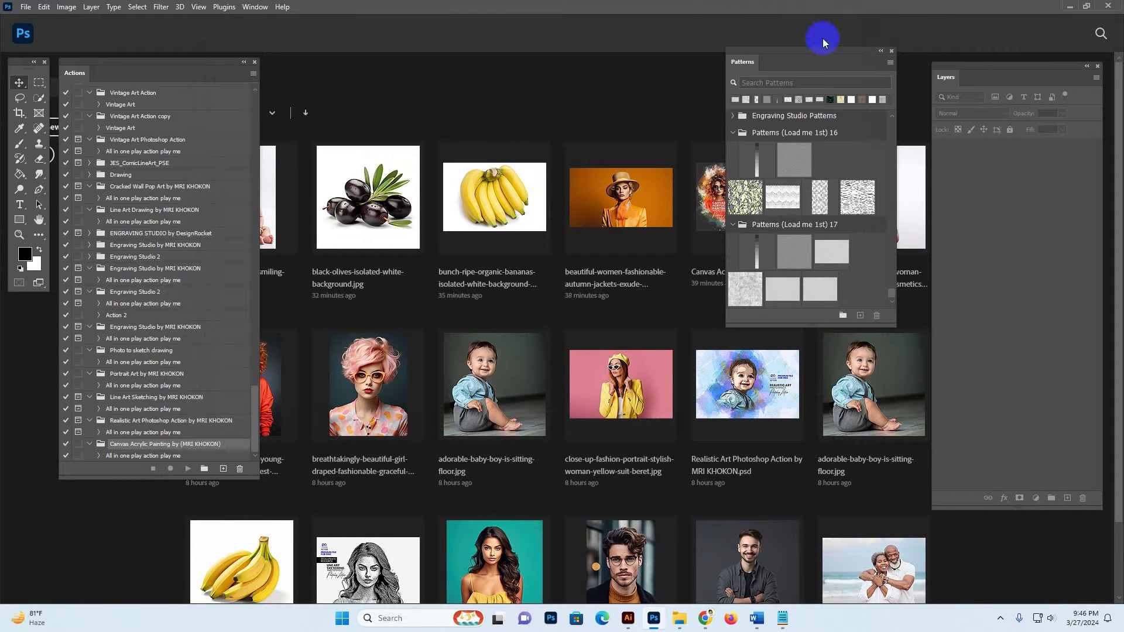
{"action": "left_click_drag", "start_coordinate": [878, 63], "coordinate": [881, 66]}
{"action": "left_click", "coordinate": [894, 54]}
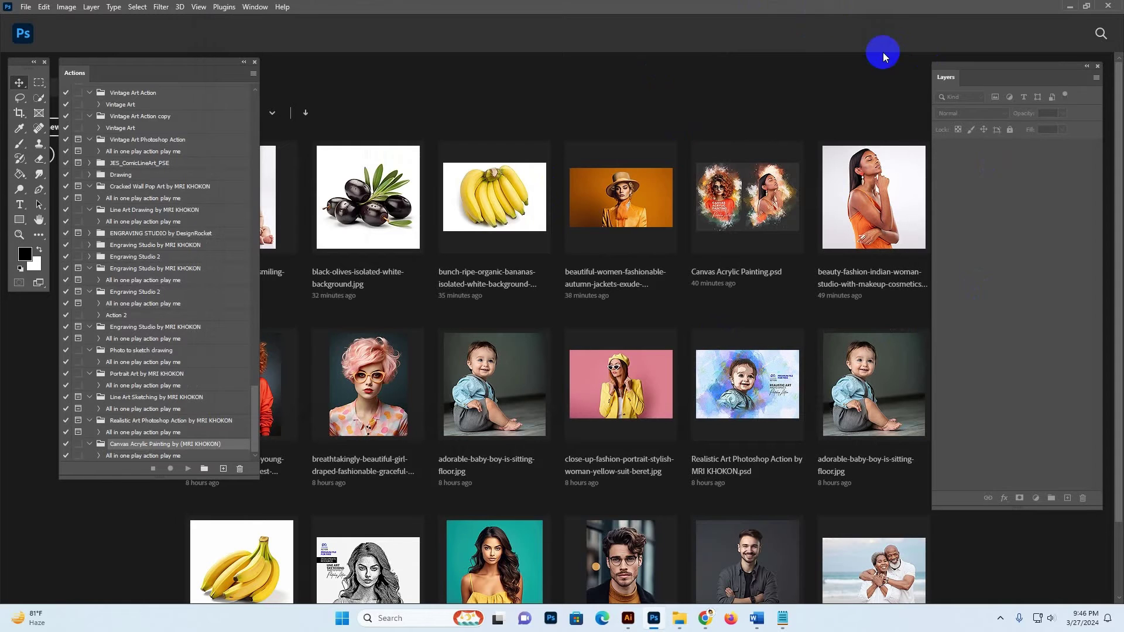
Show the Actions panel, place it beside the tools and browse to the end of the action list.
{"action": "left_click", "coordinate": [255, 10]}
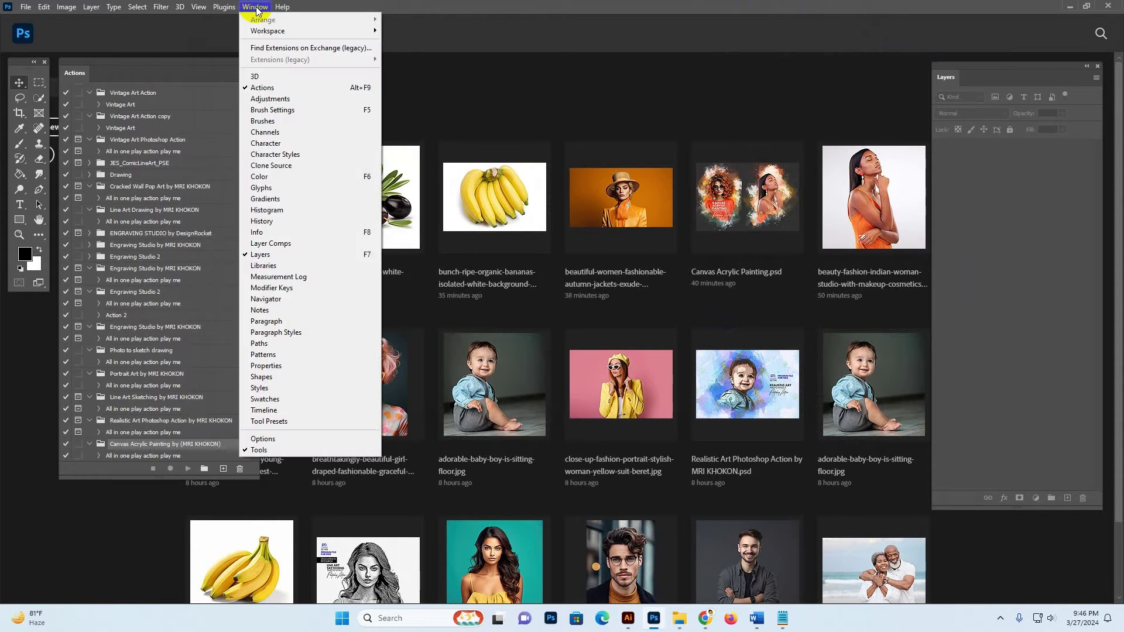
{"action": "left_click", "coordinate": [271, 80]}
{"action": "left_click", "coordinate": [244, 6]}
{"action": "left_click", "coordinate": [272, 81]}
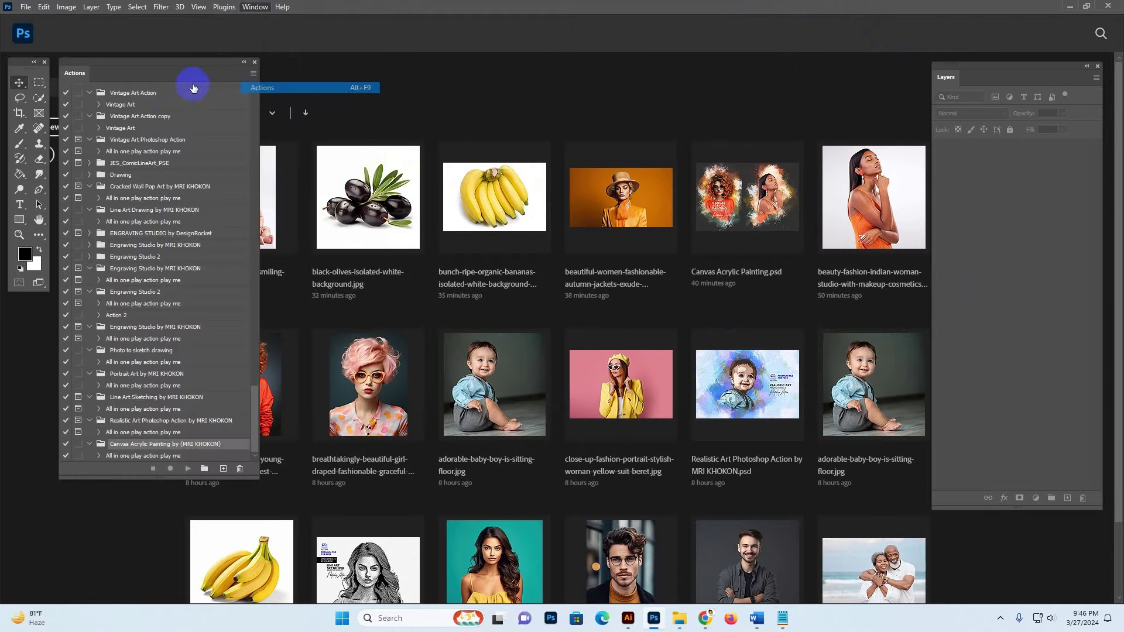
{"action": "left_click_drag", "start_coordinate": [138, 81], "coordinate": [102, 74]}
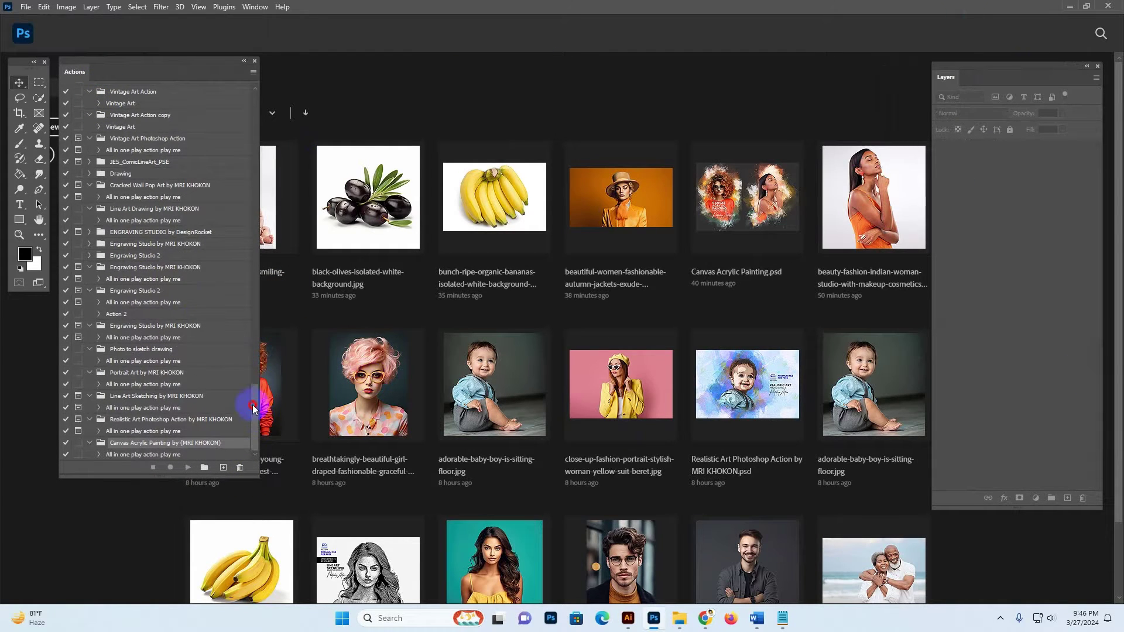
{"action": "scroll", "coordinate": [252, 392], "scroll_direction": "up", "scroll_amount": 15}
{"action": "scroll", "coordinate": [252, 385], "scroll_direction": "down", "scroll_amount": 15}
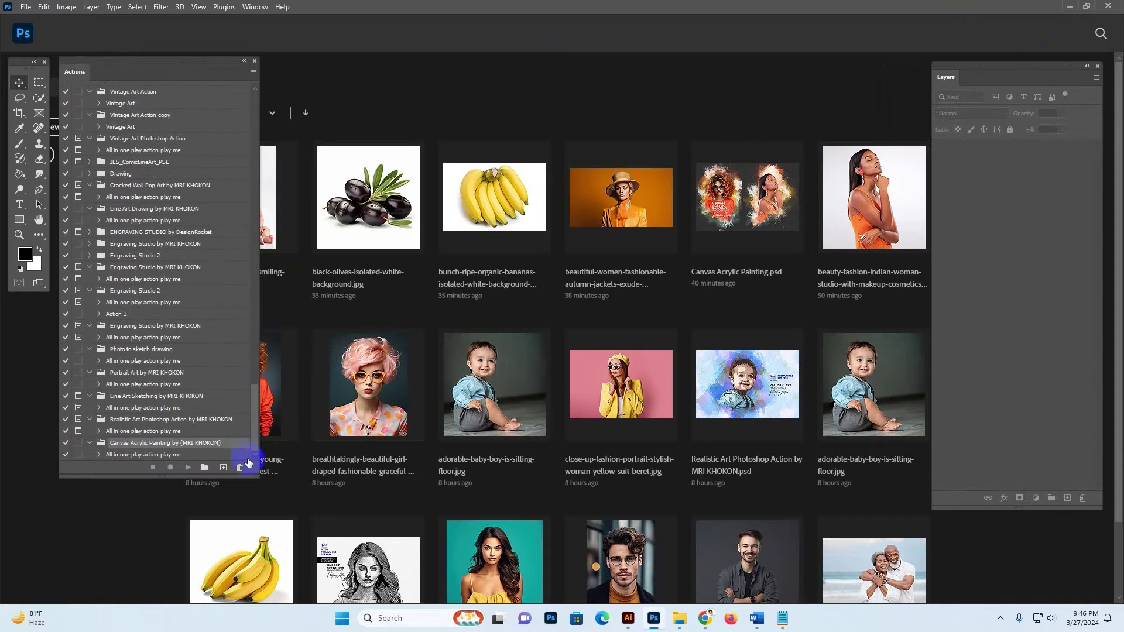
Load the Line Art Sketching ATN file into the Actions panel from the main file folder inside LINE SKETCH.
{"action": "left_click", "coordinate": [253, 74]}
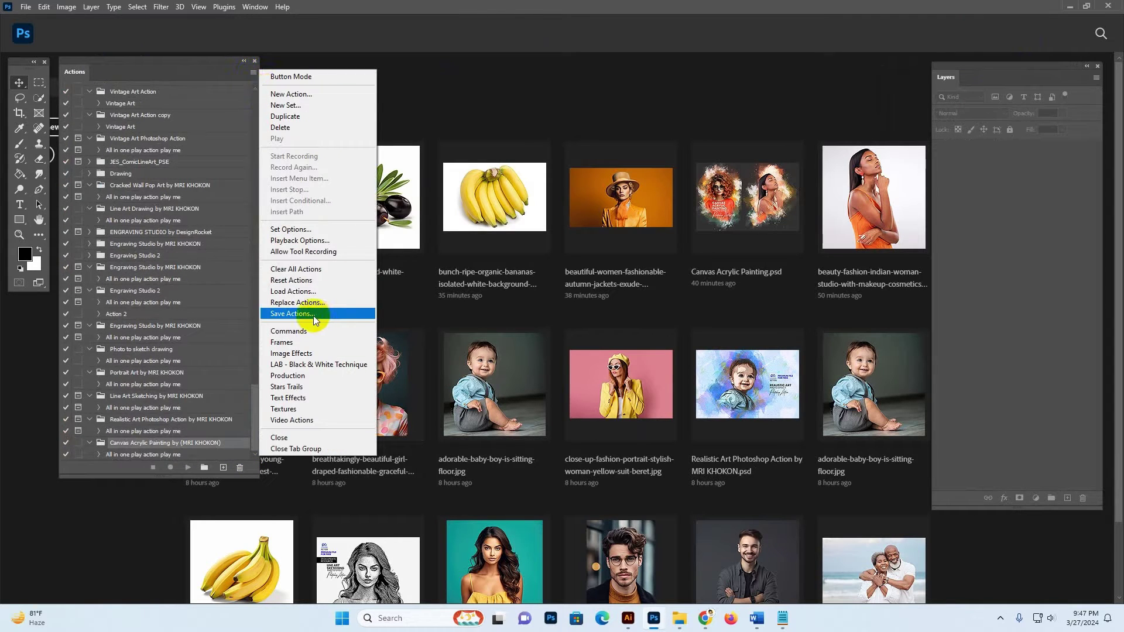
{"action": "left_click", "coordinate": [294, 291]}
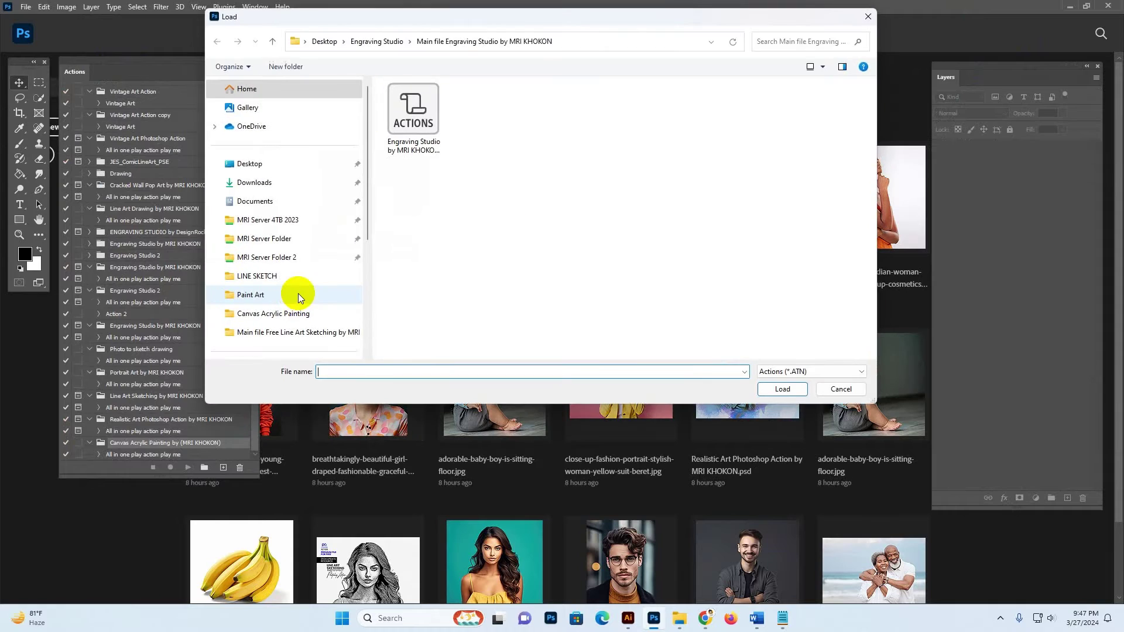
{"action": "left_click", "coordinate": [319, 277]}
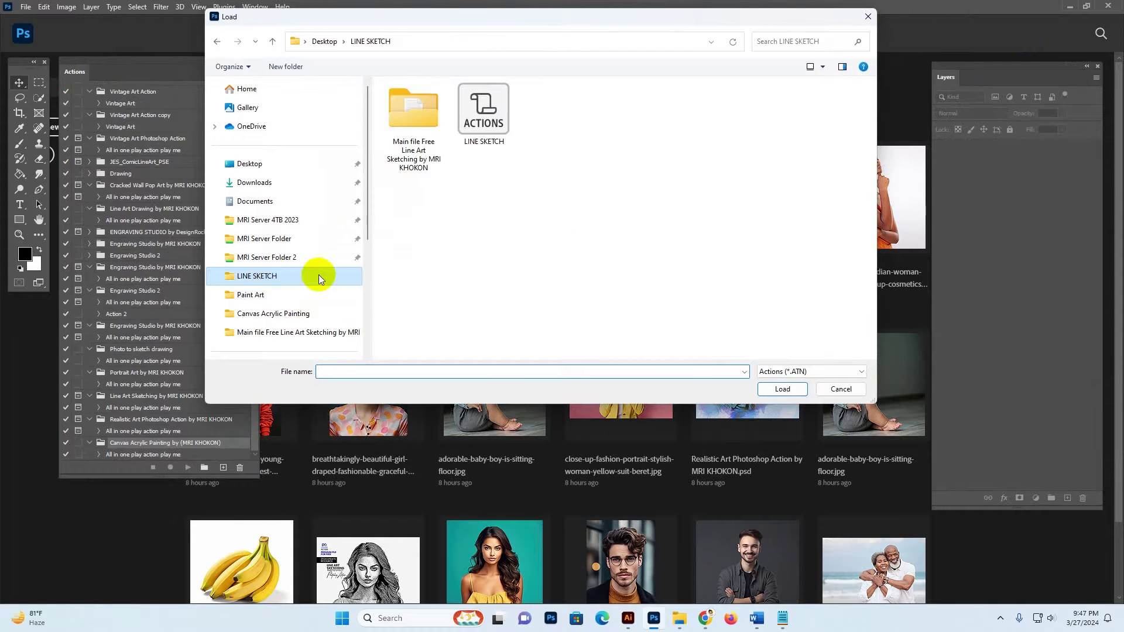
{"action": "double_click", "coordinate": [410, 113]}
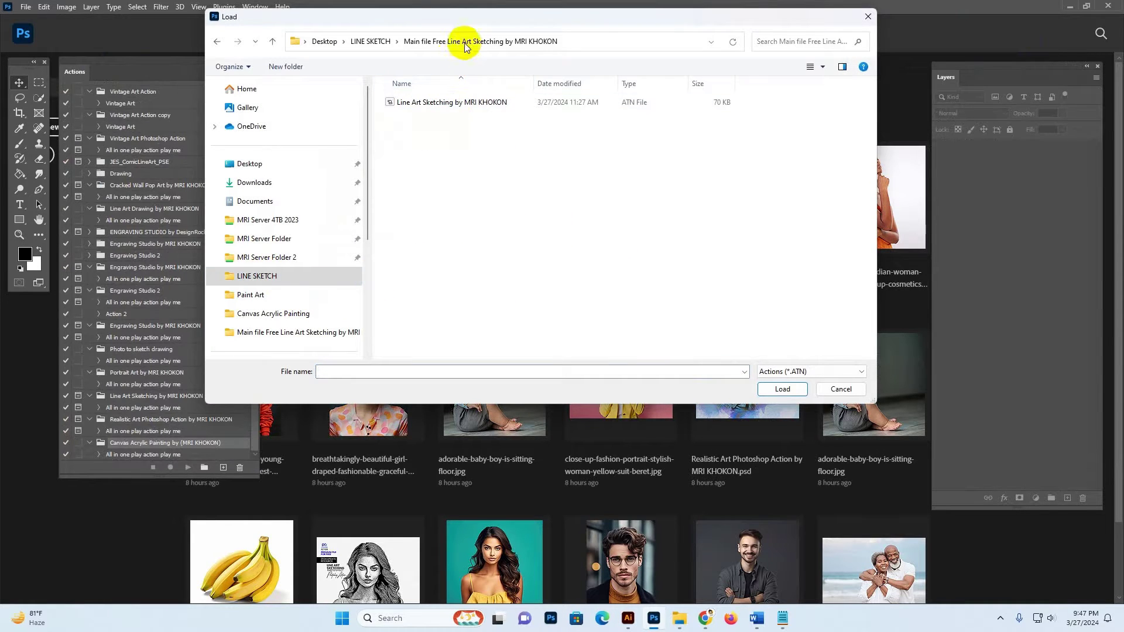
{"action": "left_click", "coordinate": [447, 107]}
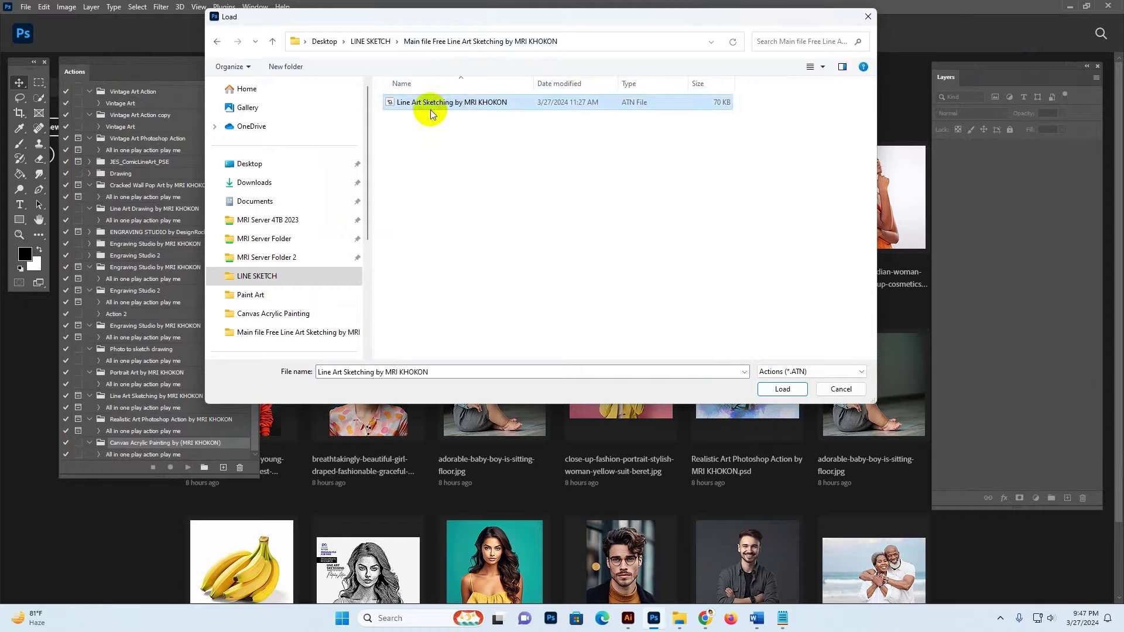
{"action": "left_click", "coordinate": [784, 389]}
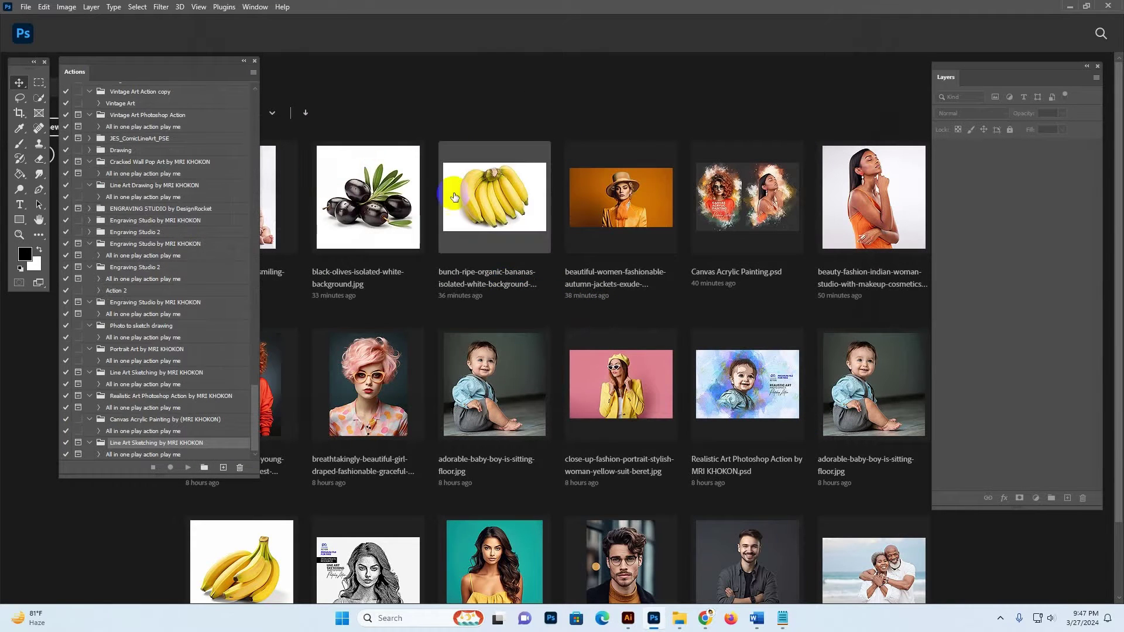
Select the "All in one play action play me" action in the newly loaded Line Art Sketching set.
{"action": "mouse_move", "coordinate": [256, 440]}
{"action": "left_mouse_down"}
{"action": "mouse_move", "coordinate": [262, 406]}
{"action": "mouse_move", "coordinate": [261, 457]}
{"action": "left_mouse_up"}
{"action": "left_click", "coordinate": [213, 443]}
{"action": "left_click", "coordinate": [170, 456]}
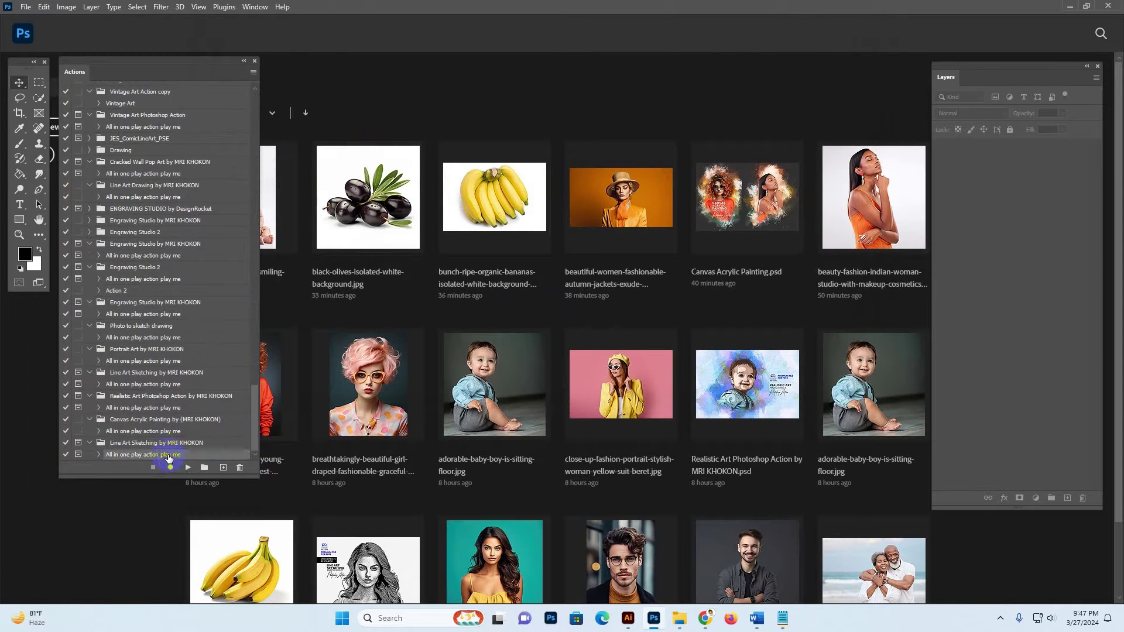
Open adorable-woman-with-yellow-dress-teal-background.jpg in Photoshop from the LINE SKETCH folder in File Explorer.
{"action": "left_click", "coordinate": [680, 617]}
{"action": "left_click", "coordinate": [72, 33]}
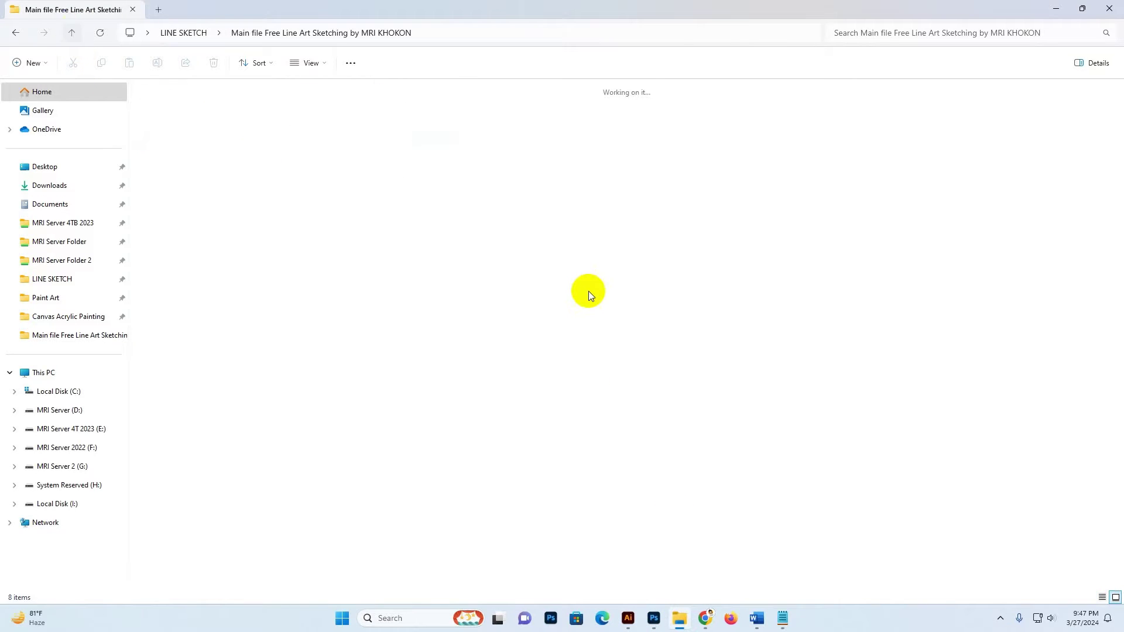
{"action": "left_click_drag", "start_coordinate": [233, 130], "coordinate": [624, 113]}
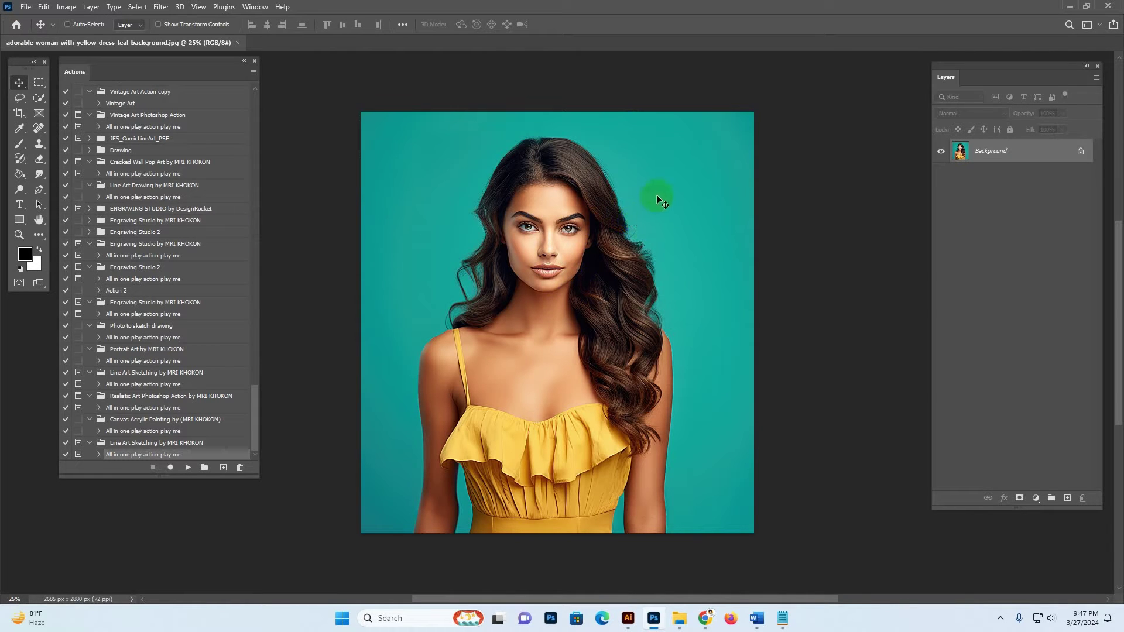
Extend the canvas with the Crop tool to about 3021 x 3216 px, adding white space above and on both sides of the photo.
{"action": "left_click", "coordinate": [19, 113]}
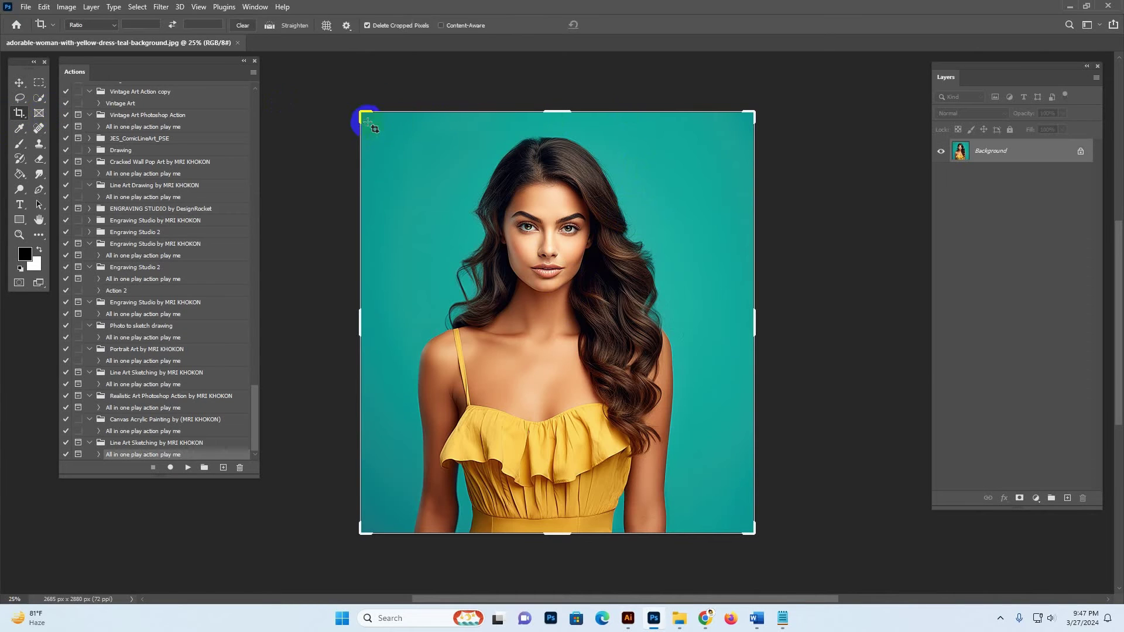
{"action": "left_click_drag", "start_coordinate": [361, 111], "coordinate": [352, 90]}
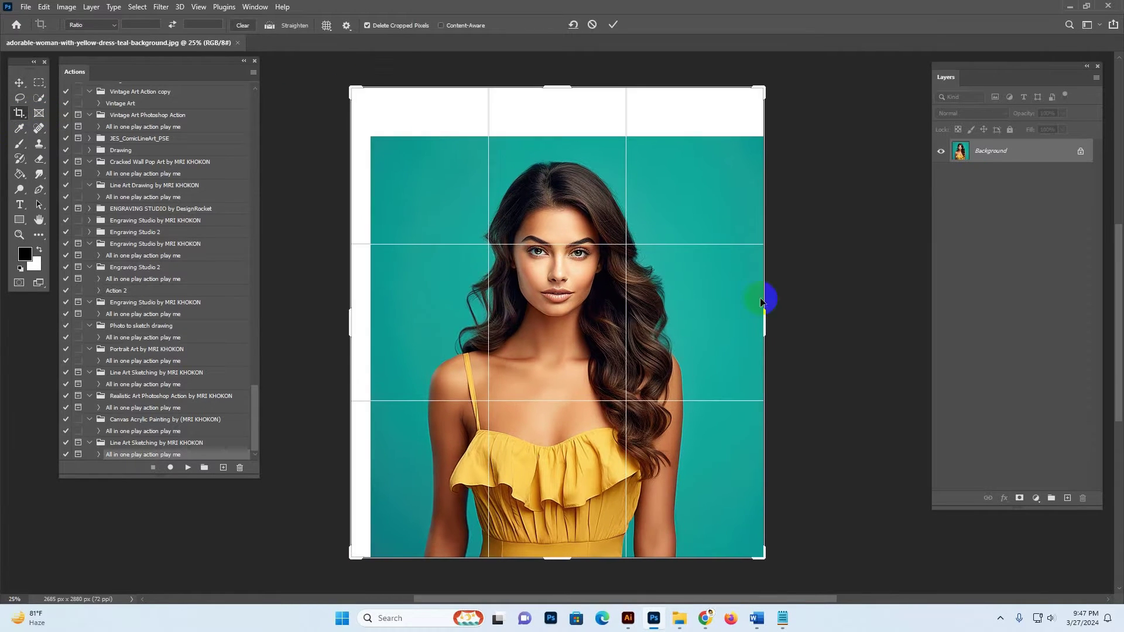
{"action": "left_click_drag", "start_coordinate": [767, 326], "coordinate": [777, 324]}
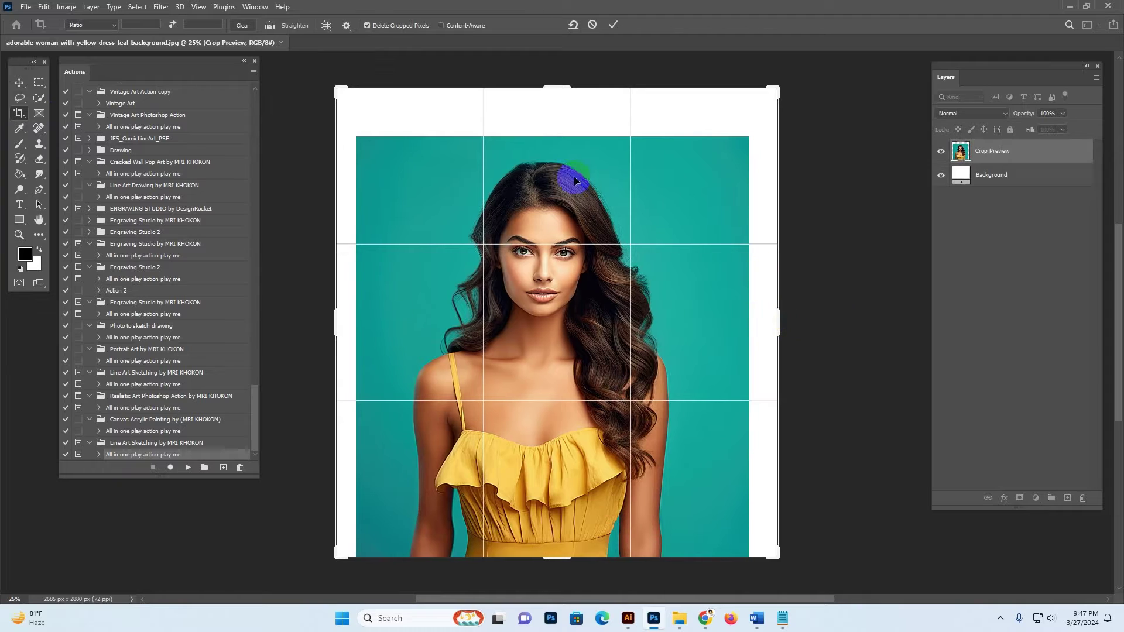
{"action": "left_click", "coordinate": [19, 113]}
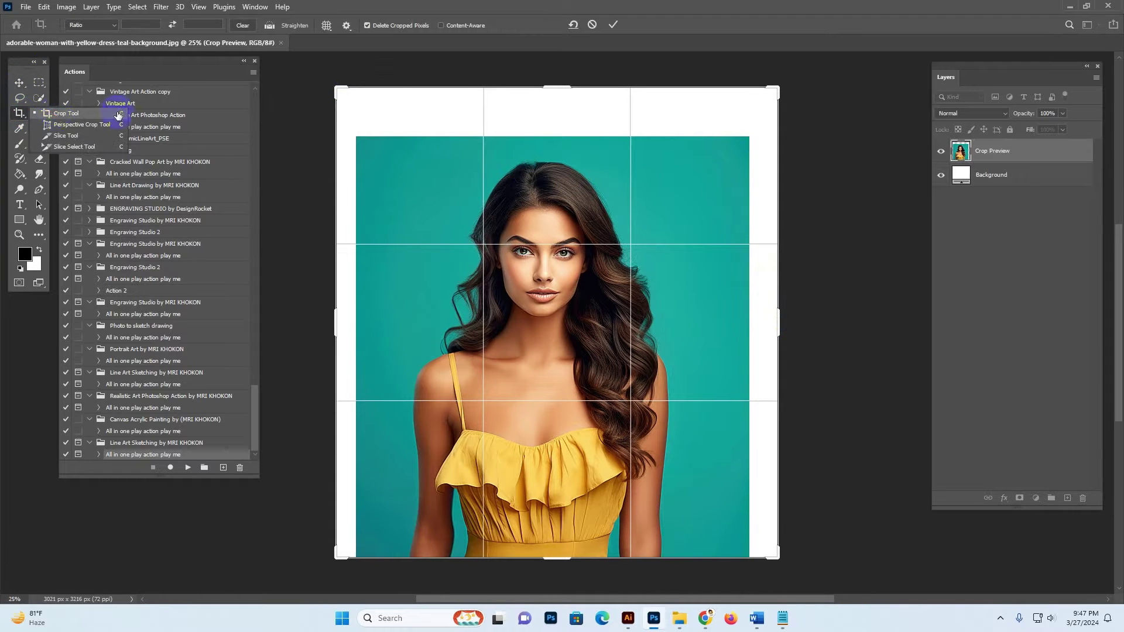
{"action": "left_click", "coordinate": [22, 85]}
{"action": "left_click", "coordinate": [981, 194]}
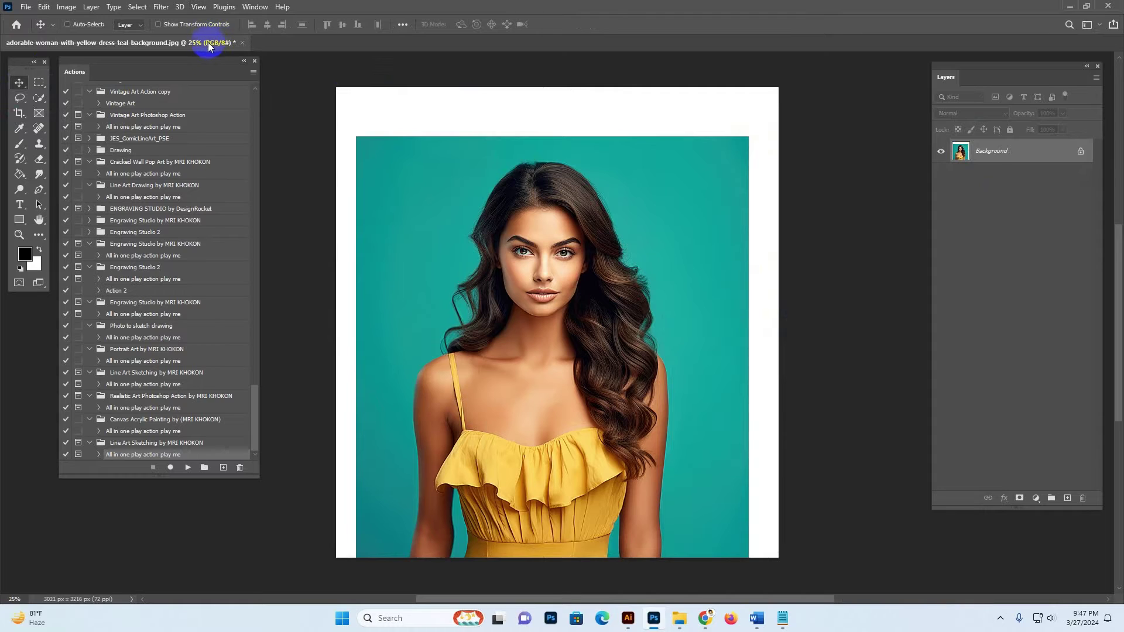
Set the image's color mode to RGB Color.
{"action": "left_click", "coordinate": [66, 6]}
{"action": "mouse_move", "coordinate": [159, 29]}
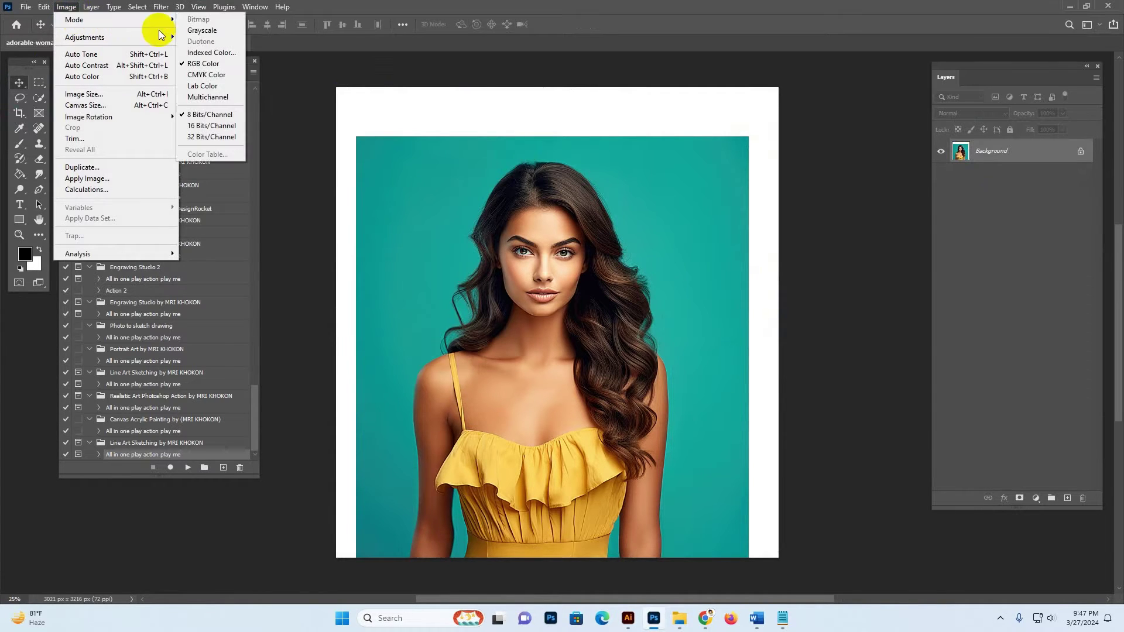
{"action": "left_click", "coordinate": [193, 64]}
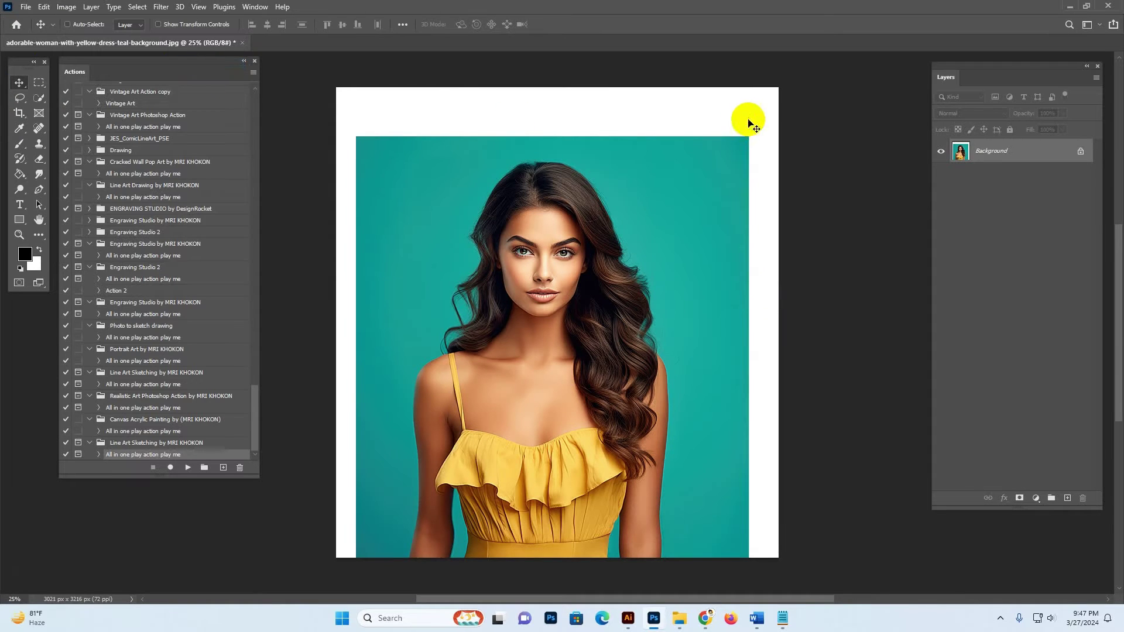
Unlock the Background as a regular layer, and flatten the image into a locked Background again.
{"action": "left_click_drag", "start_coordinate": [993, 82], "coordinate": [989, 83]}
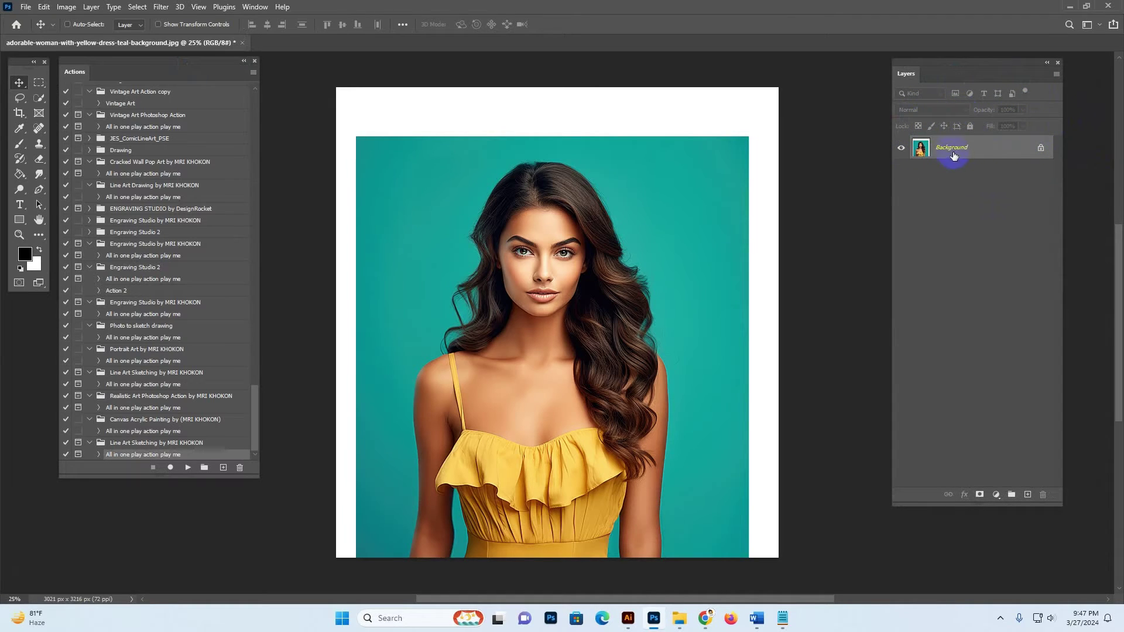
{"action": "double_click", "coordinate": [986, 152]}
{"action": "key", "text": "Return"}
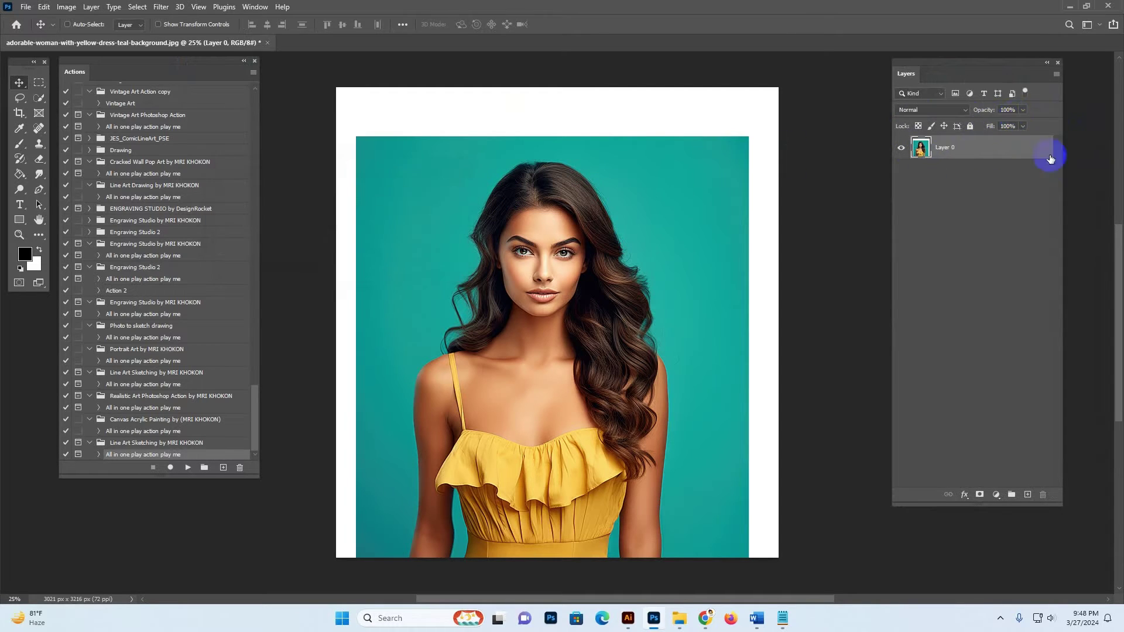
{"action": "left_click", "coordinate": [994, 157]}
{"action": "right_click", "coordinate": [995, 151]}
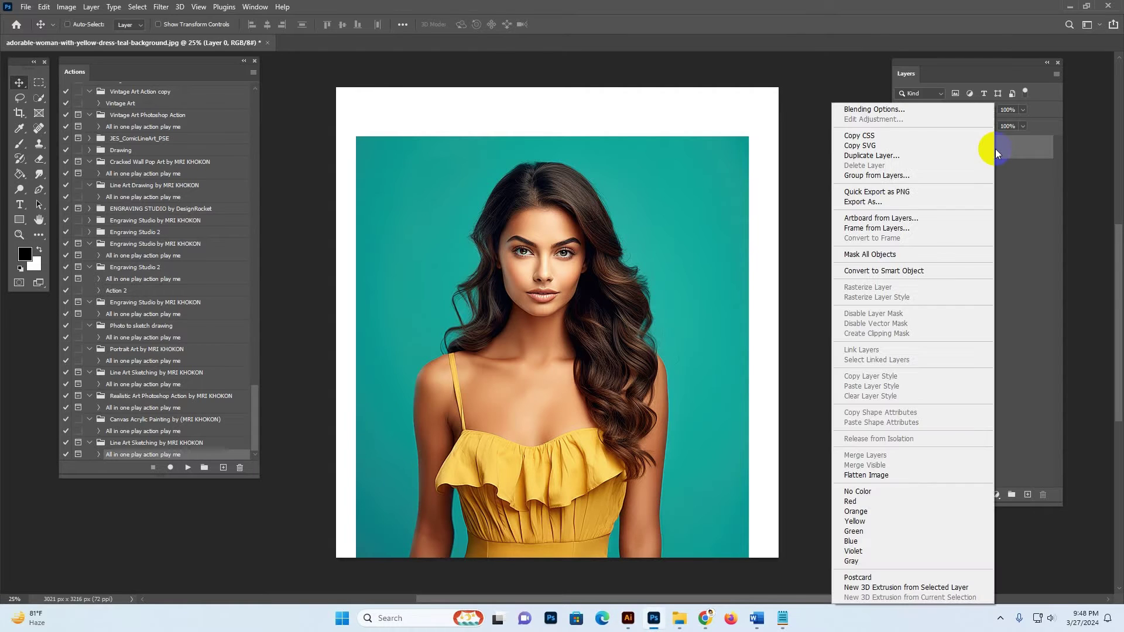
{"action": "left_click", "coordinate": [866, 476]}
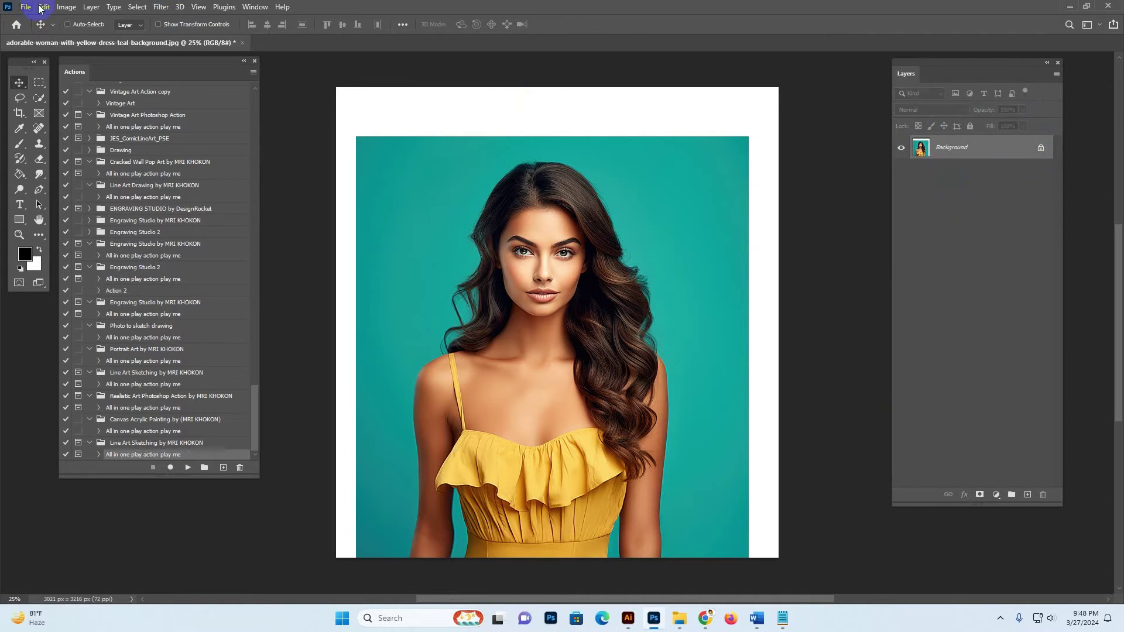
Resize the image to a width of 2600 pixels with the proportions linked.
{"action": "left_click", "coordinate": [66, 6]}
{"action": "left_click", "coordinate": [82, 94]}
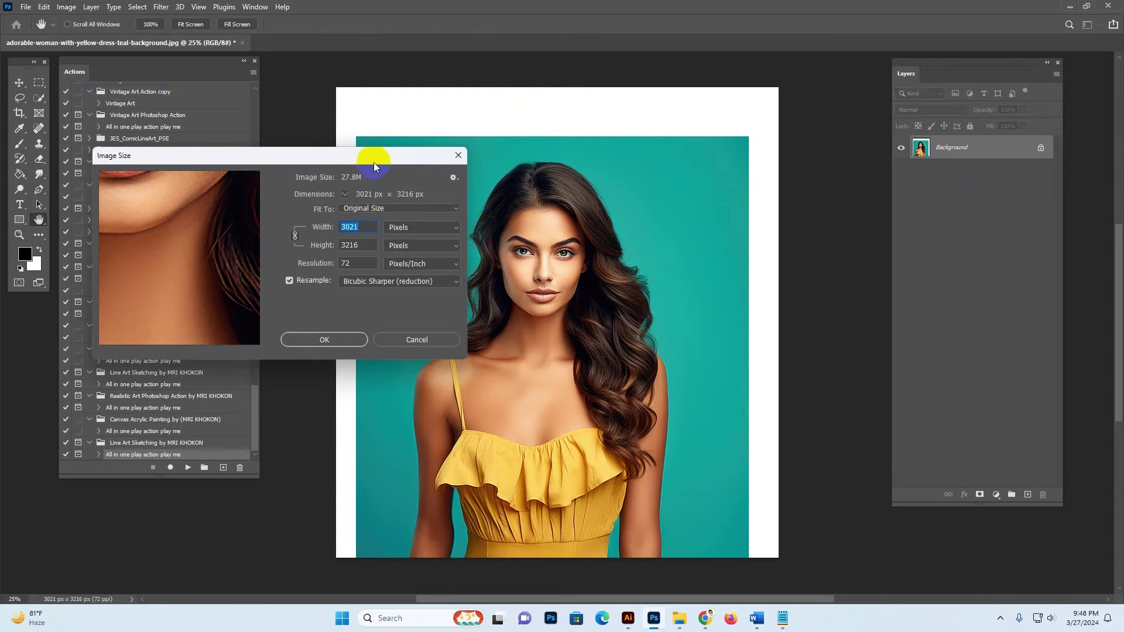
{"action": "left_click_drag", "start_coordinate": [374, 163], "coordinate": [352, 158]}
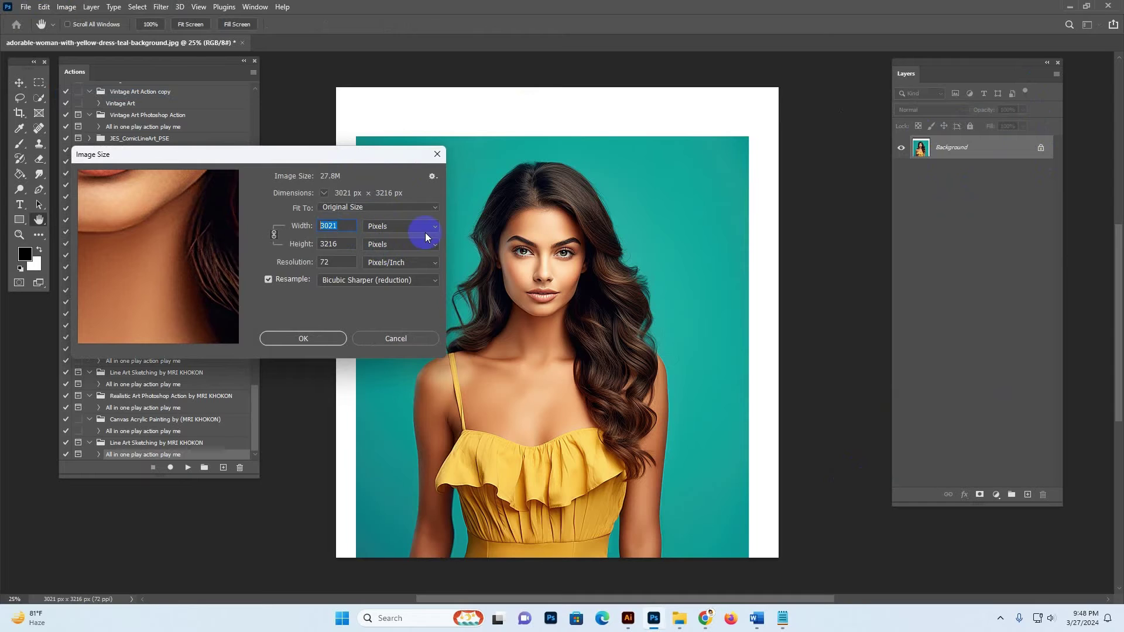
{"action": "type", "text": "2600"}
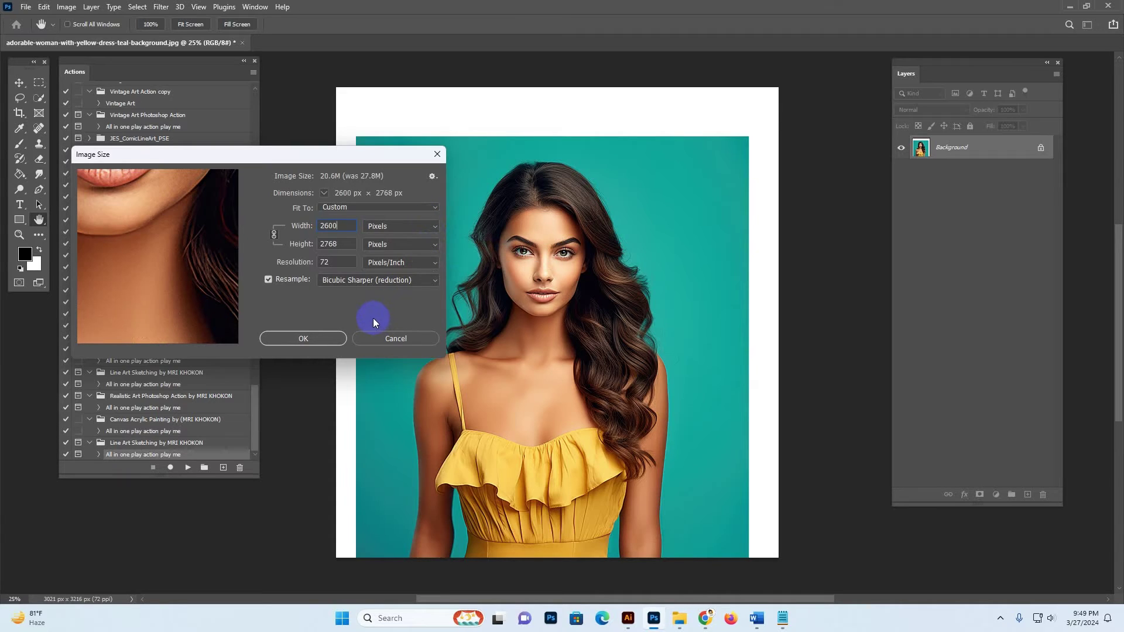
{"action": "left_click_drag", "start_coordinate": [341, 226], "coordinate": [294, 226]}
{"action": "left_click", "coordinate": [312, 339]}
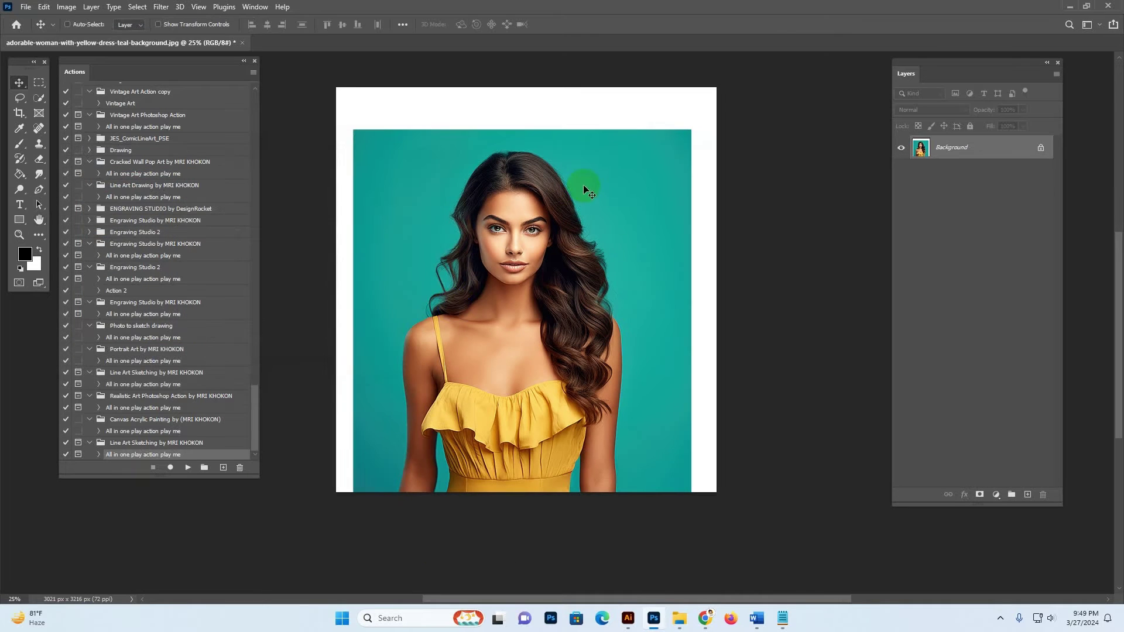
Select the woman automatically using the Quick Selection Tool's Select Subject option.
{"action": "key", "text": "z"}
{"action": "left_click", "coordinate": [515, 200]}
{"action": "right_click", "coordinate": [40, 98]}
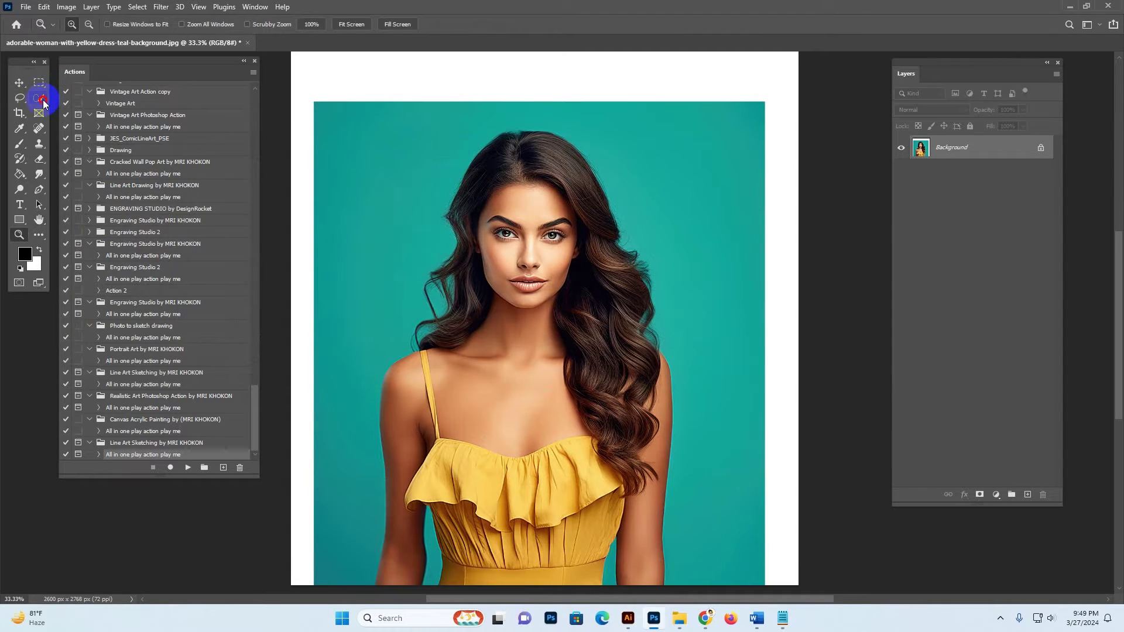
{"action": "left_click", "coordinate": [86, 110]}
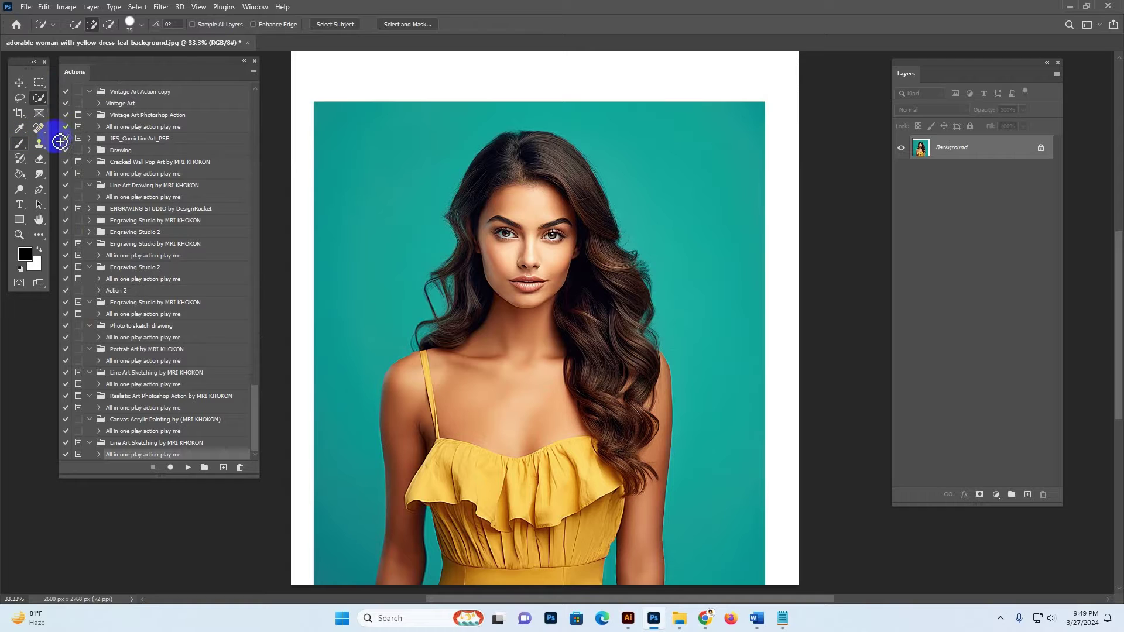
{"action": "right_click", "coordinate": [39, 99]}
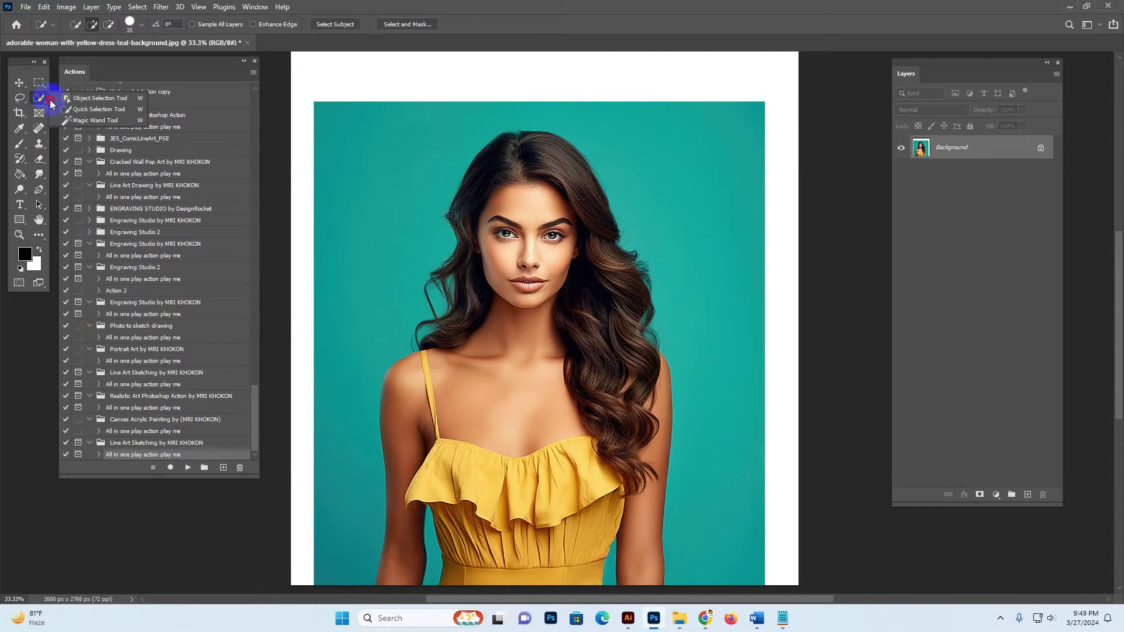
{"action": "left_click", "coordinate": [80, 110]}
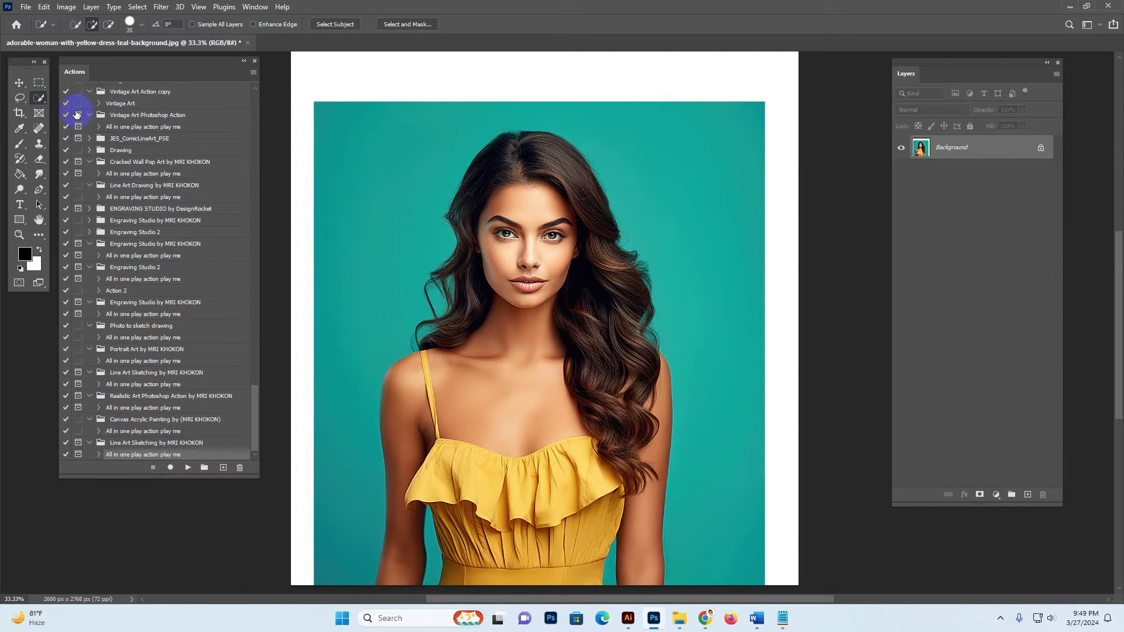
{"action": "left_click", "coordinate": [336, 25]}
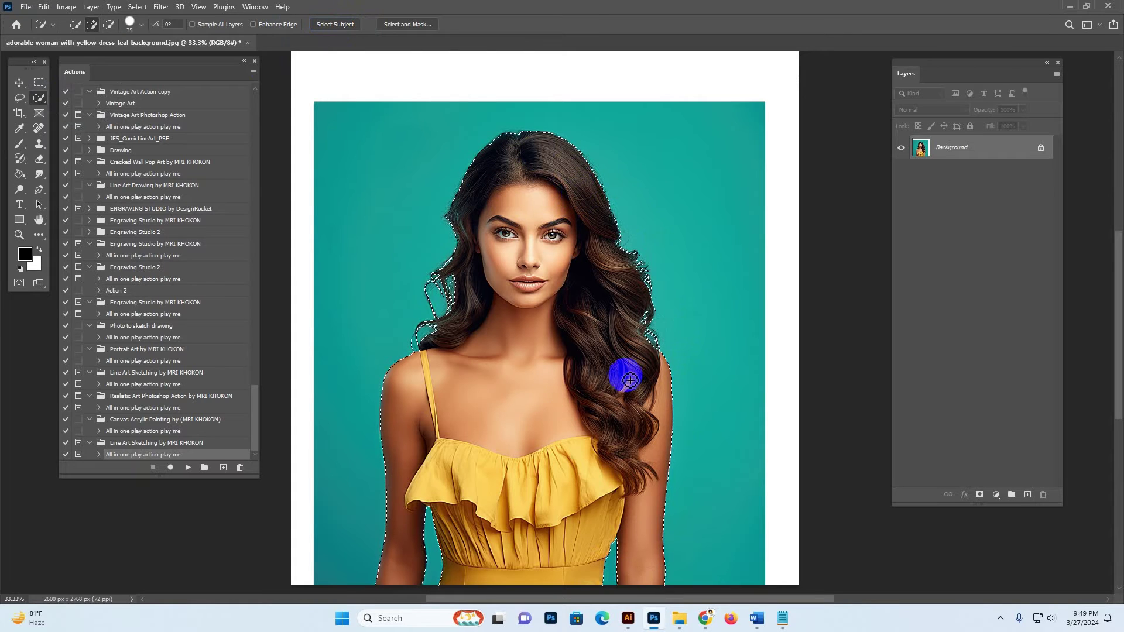
Add a new layer above the Background and name it "brush".
{"action": "left_click", "coordinate": [1028, 496]}
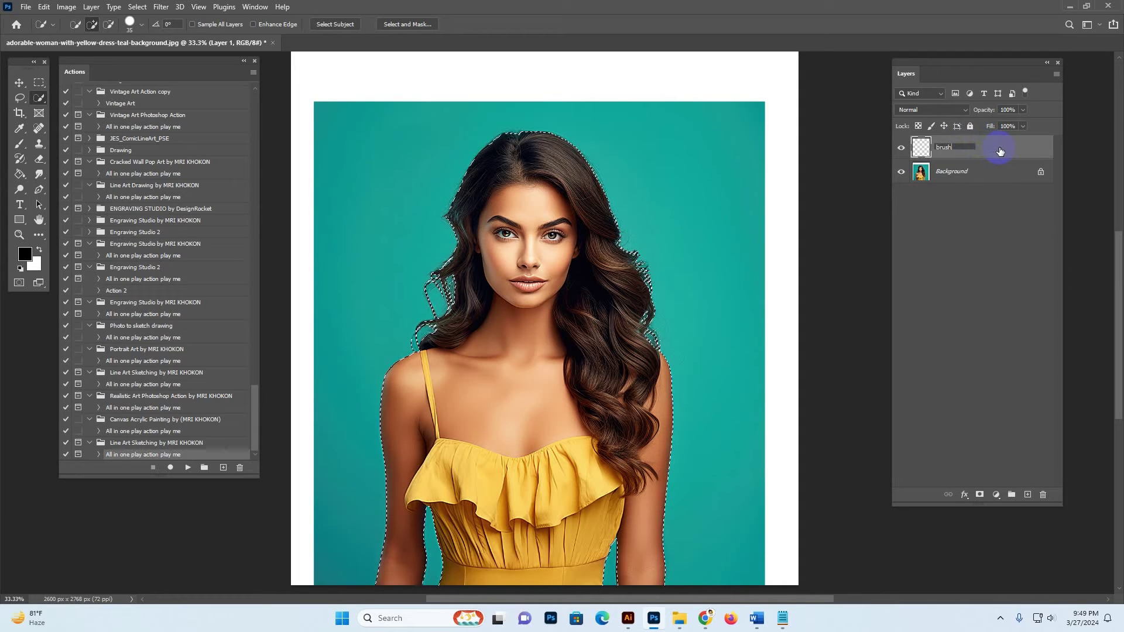
{"action": "key", "text": "Return"}
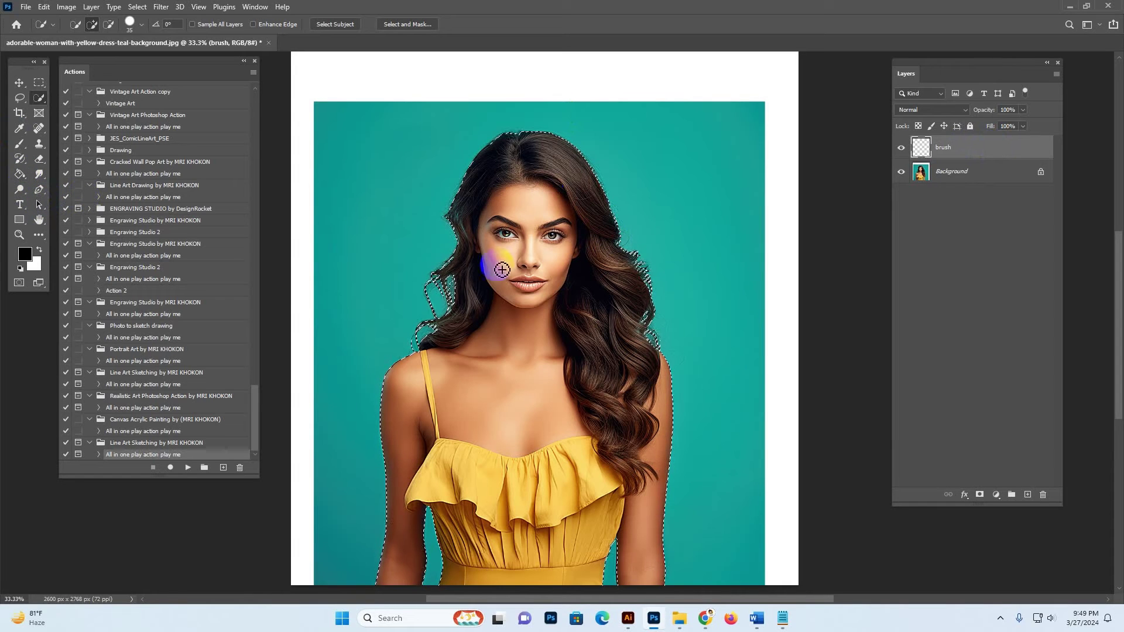
Set up the Brush Tool with a bright red foreground color and a soft round brush from General Brushes at 0% hardness.
{"action": "left_click", "coordinate": [20, 144]}
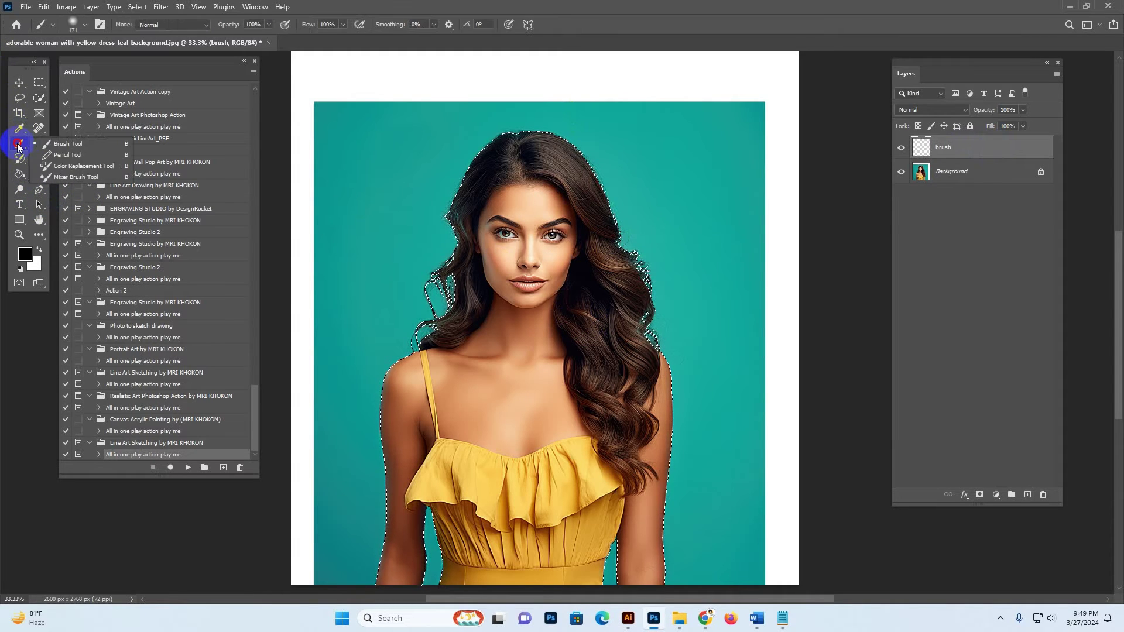
{"action": "left_click", "coordinate": [25, 254]}
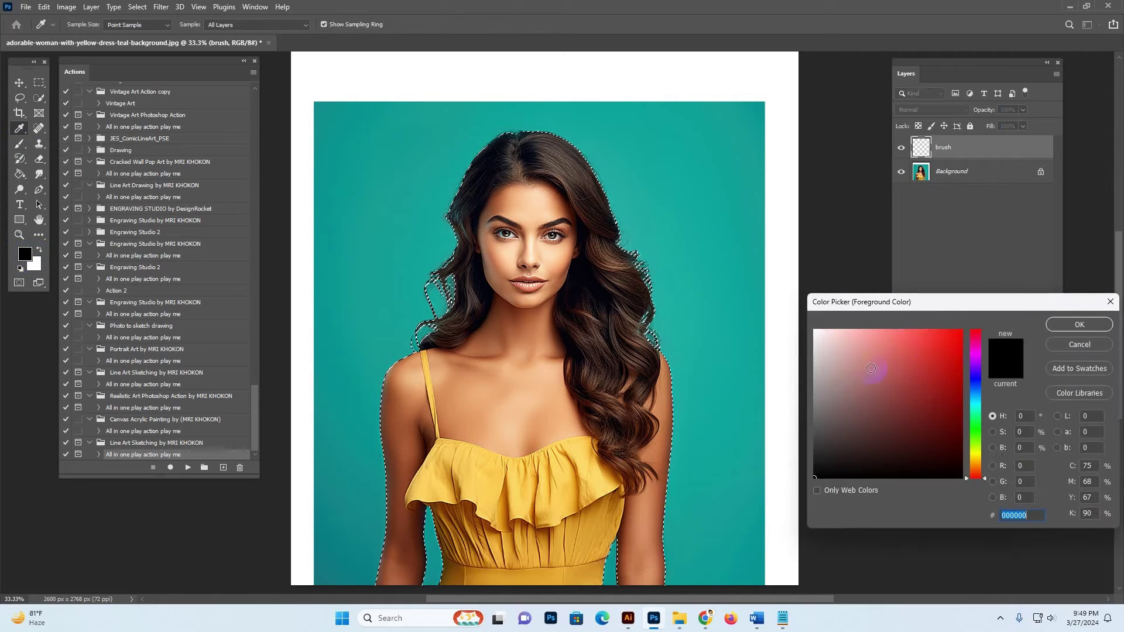
{"action": "left_click", "coordinate": [961, 330]}
{"action": "key", "text": "Return"}
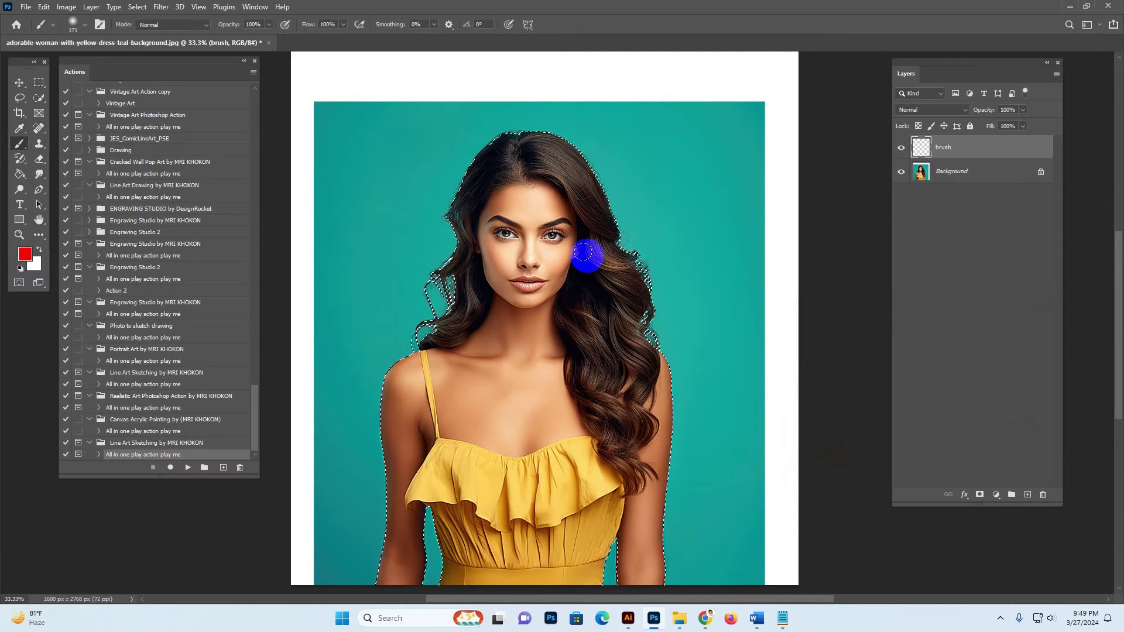
{"action": "left_click", "coordinate": [74, 23]}
{"action": "left_click", "coordinate": [221, 160]}
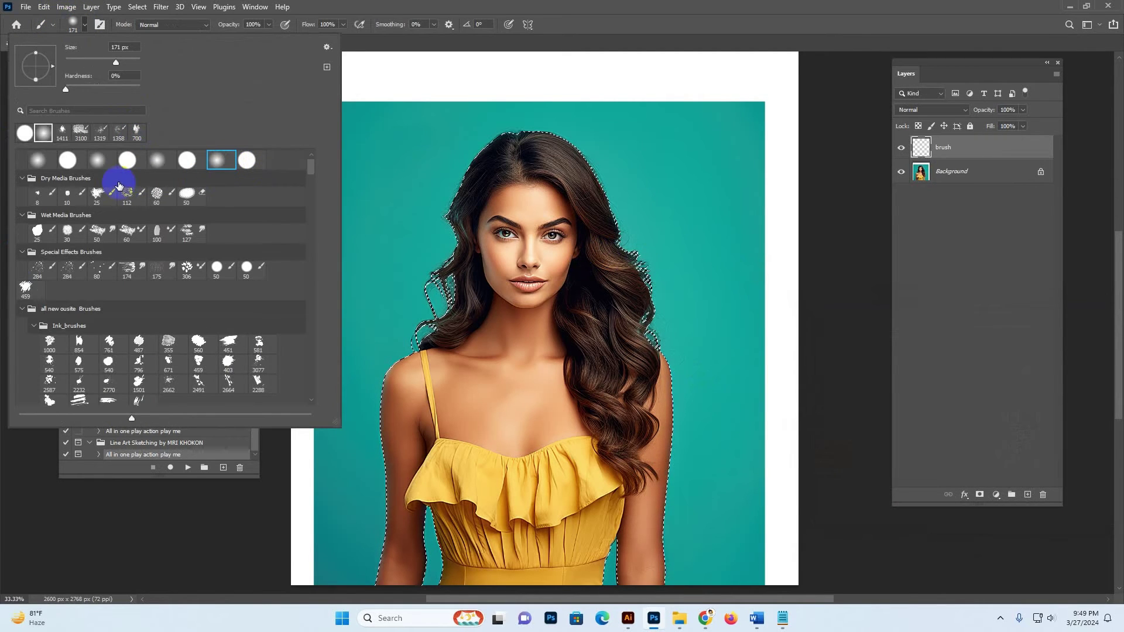
{"action": "scroll", "coordinate": [111, 176], "scroll_direction": "up", "scroll_amount": 1}
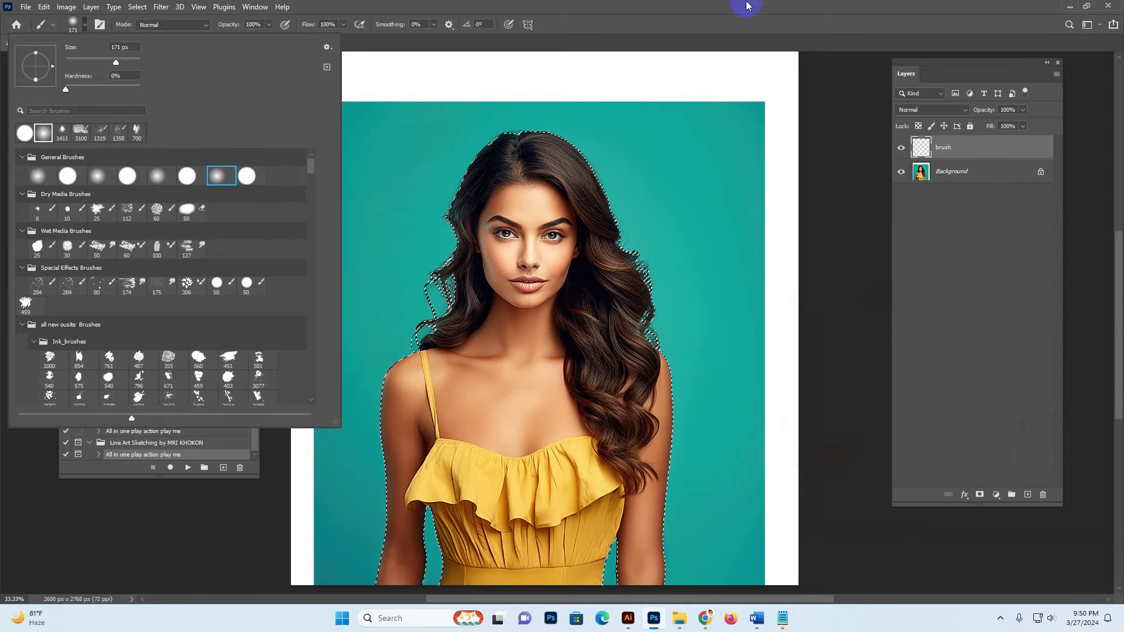
{"action": "left_click", "coordinate": [571, 261]}
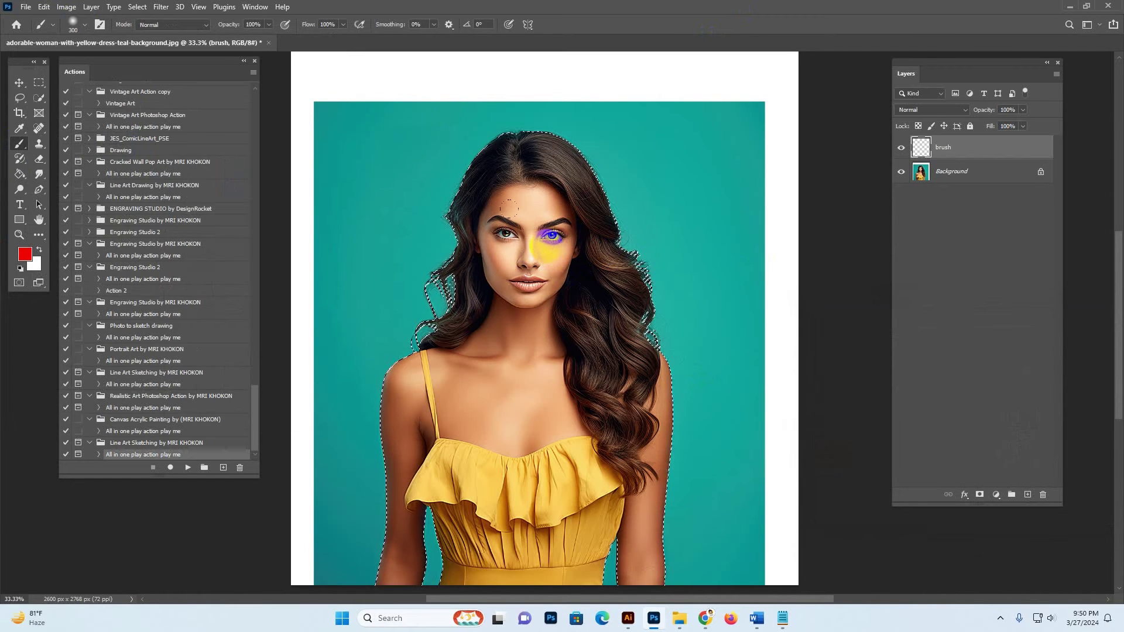
Enlarge the brush to 600 px and paint the woman's head, hair and shoulders red inside the selection.
{"action": "key", "text": "bracketright"}
{"action": "key", "text": "bracketright"}
{"action": "key", "text": "bracketright"}
{"action": "mouse_move", "coordinate": [492, 168]}
{"action": "left_mouse_down"}
{"action": "mouse_move", "coordinate": [574, 206]}
{"action": "mouse_move", "coordinate": [527, 328]}
{"action": "mouse_move", "coordinate": [482, 234]}
{"action": "mouse_move", "coordinate": [582, 319]}
{"action": "mouse_move", "coordinate": [598, 304]}
{"action": "mouse_move", "coordinate": [590, 336]}
{"action": "mouse_move", "coordinate": [561, 320]}
{"action": "mouse_move", "coordinate": [572, 175]}
{"action": "mouse_move", "coordinate": [542, 379]}
{"action": "mouse_move", "coordinate": [401, 429]}
{"action": "mouse_move", "coordinate": [456, 429]}
{"action": "mouse_move", "coordinate": [569, 301]}
{"action": "mouse_move", "coordinate": [459, 223]}
{"action": "left_mouse_up"}
{"action": "left_click_drag", "start_coordinate": [655, 433], "coordinate": [634, 406]}
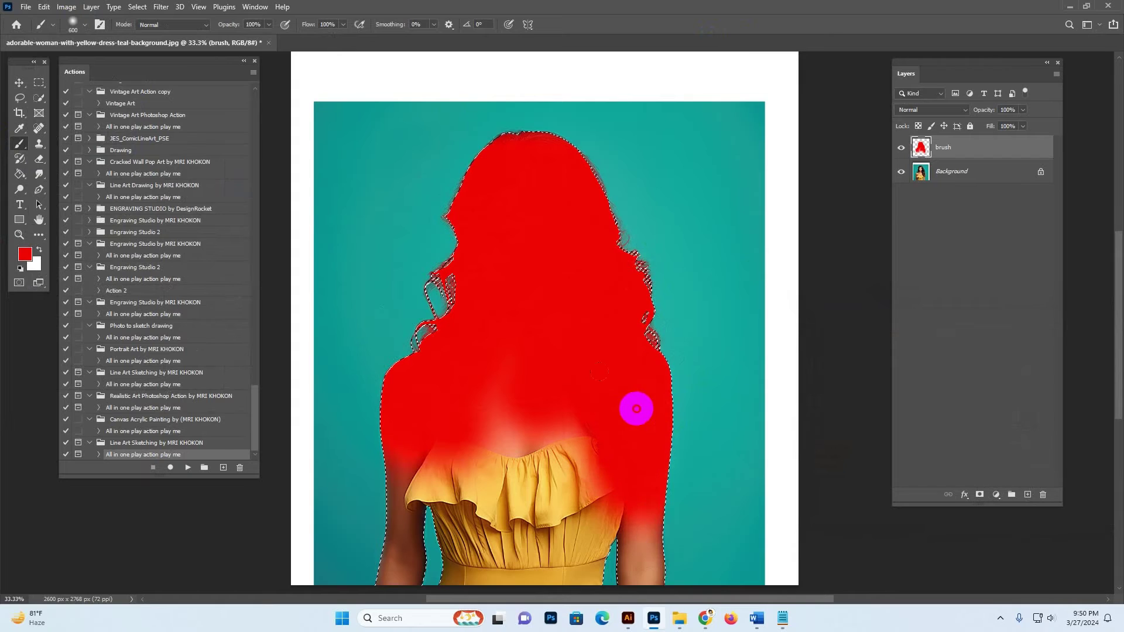
Try filling the unpainted parts of the selection with red using the Paint Bucket Tool, and undo the fills.
{"action": "left_click_drag", "start_coordinate": [20, 174], "coordinate": [56, 182]}
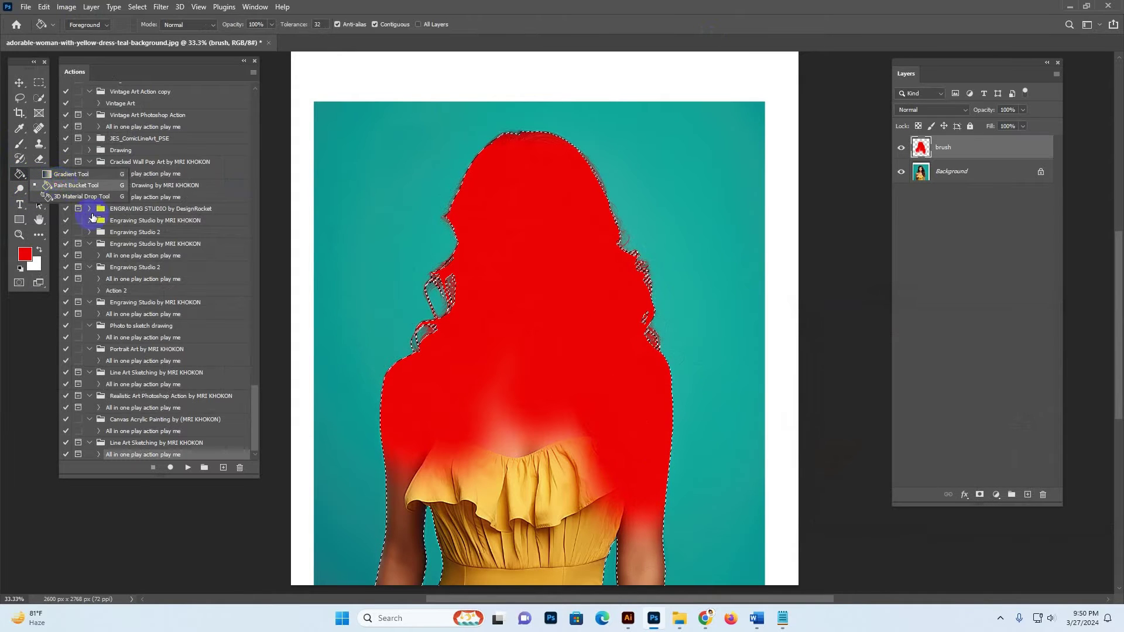
{"action": "left_click", "coordinate": [529, 504]}
{"action": "left_click", "coordinate": [579, 414]}
{"action": "left_click", "coordinate": [619, 331]}
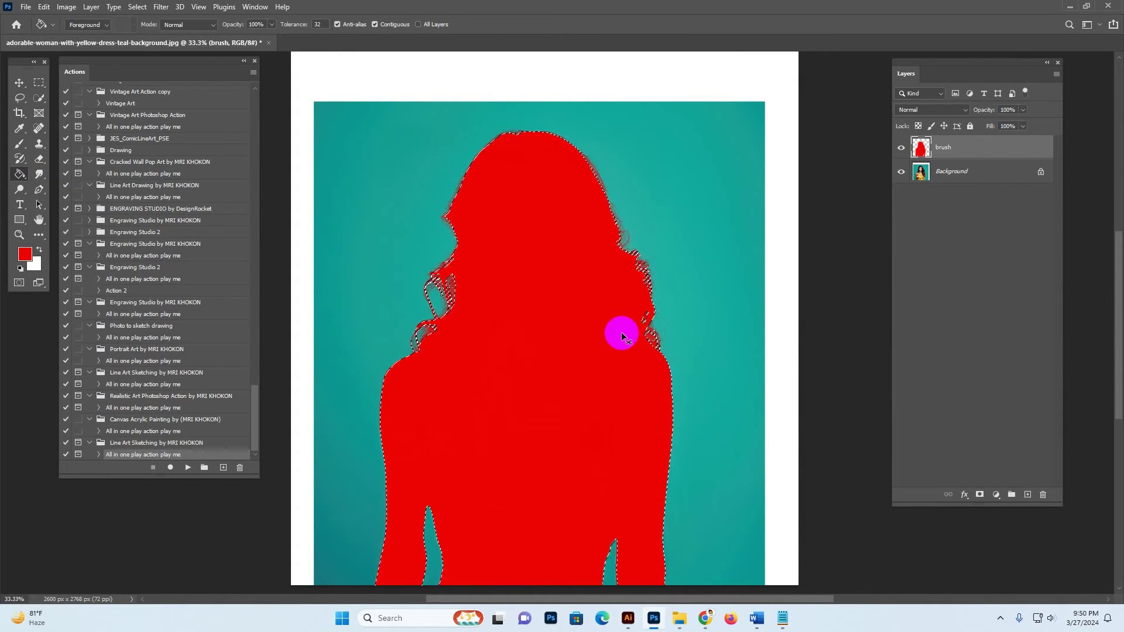
{"action": "left_click", "coordinate": [640, 326]}
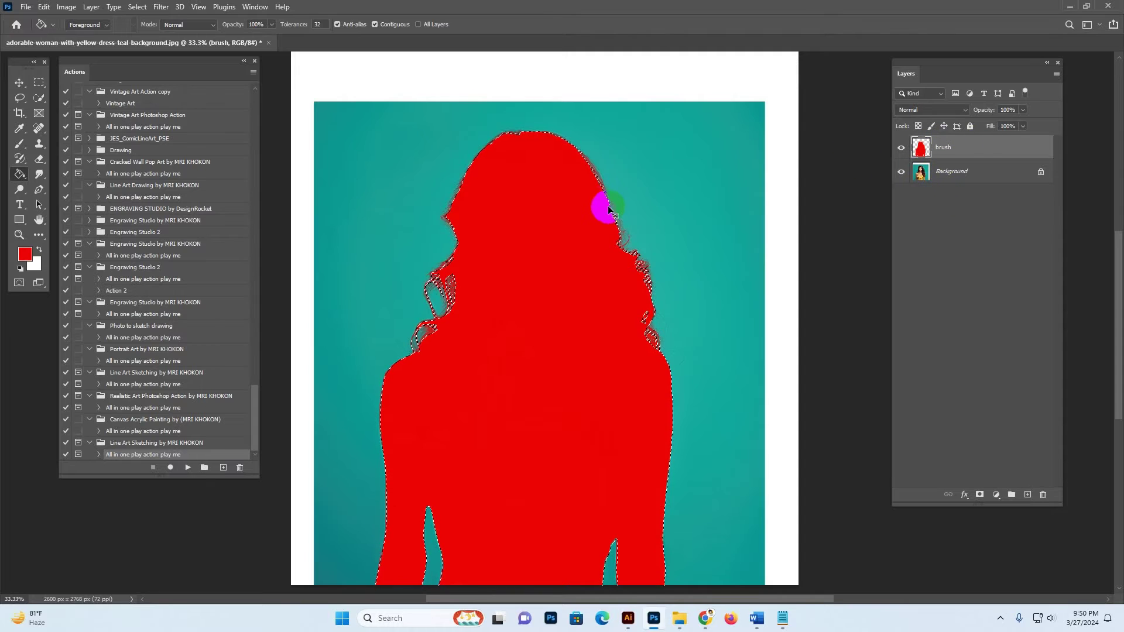
{"action": "key", "text": "ctrl+z"}
{"action": "key", "text": "ctrl+z"}
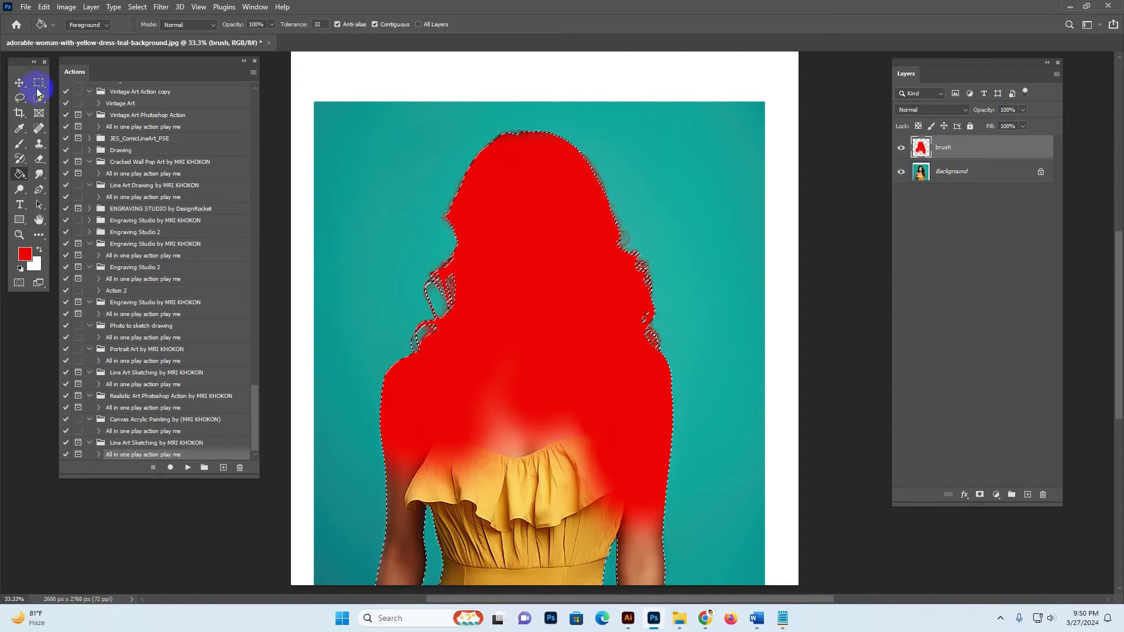
Try painting the dress and arms red with the Brush Tool, and undo the strokes.
{"action": "left_click", "coordinate": [17, 83]}
{"action": "left_click", "coordinate": [20, 144]}
{"action": "left_click_drag", "start_coordinate": [574, 281], "coordinate": [480, 390]}
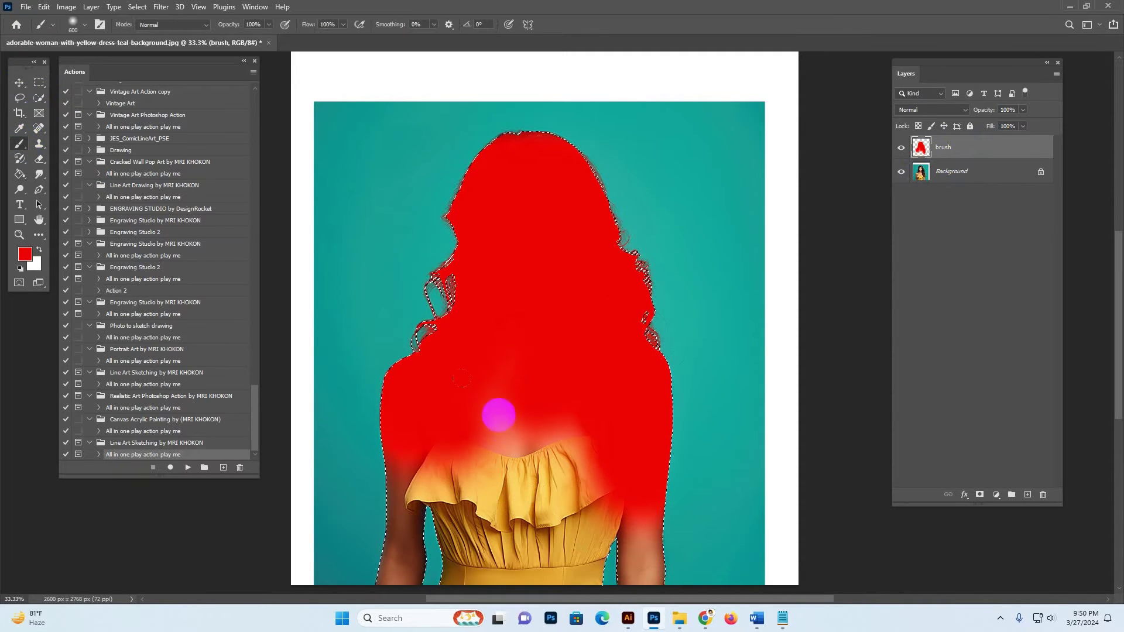
{"action": "scroll", "coordinate": [513, 335], "scroll_direction": "down", "scroll_amount": 2}
{"action": "mouse_move", "coordinate": [513, 335]}
{"action": "left_mouse_down"}
{"action": "mouse_move", "coordinate": [381, 450]}
{"action": "mouse_move", "coordinate": [571, 478]}
{"action": "left_mouse_up"}
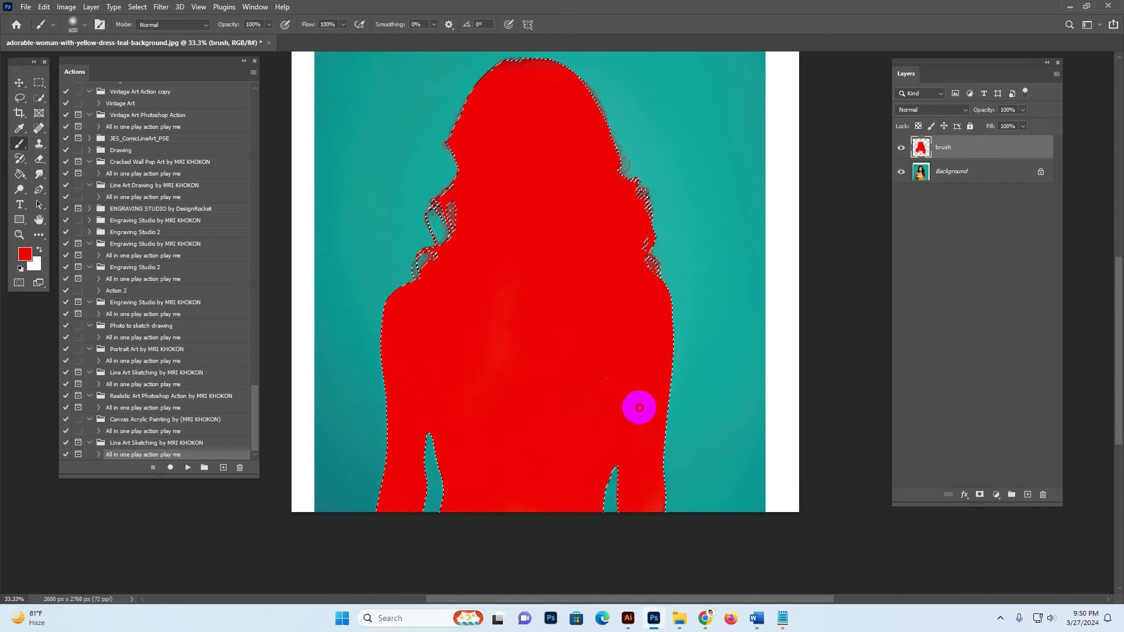
{"action": "key", "text": "ctrl+z"}
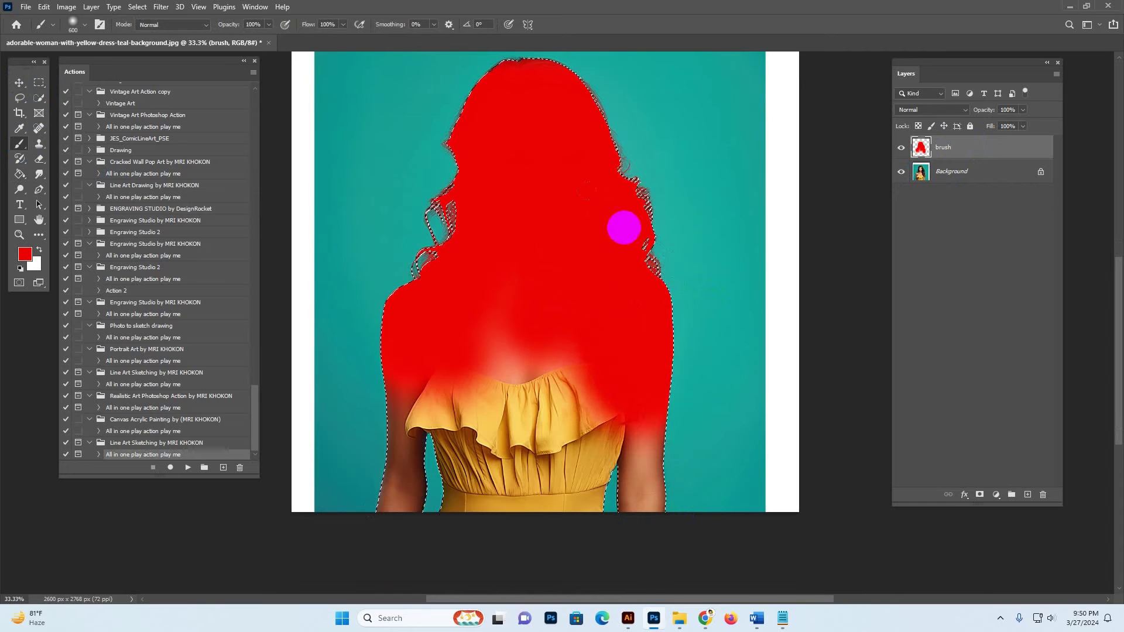
Paint the woman's chest, dress and arms red until the whole selected figure is covered.
{"action": "scroll", "coordinate": [537, 381], "scroll_direction": "up", "scroll_amount": 1}
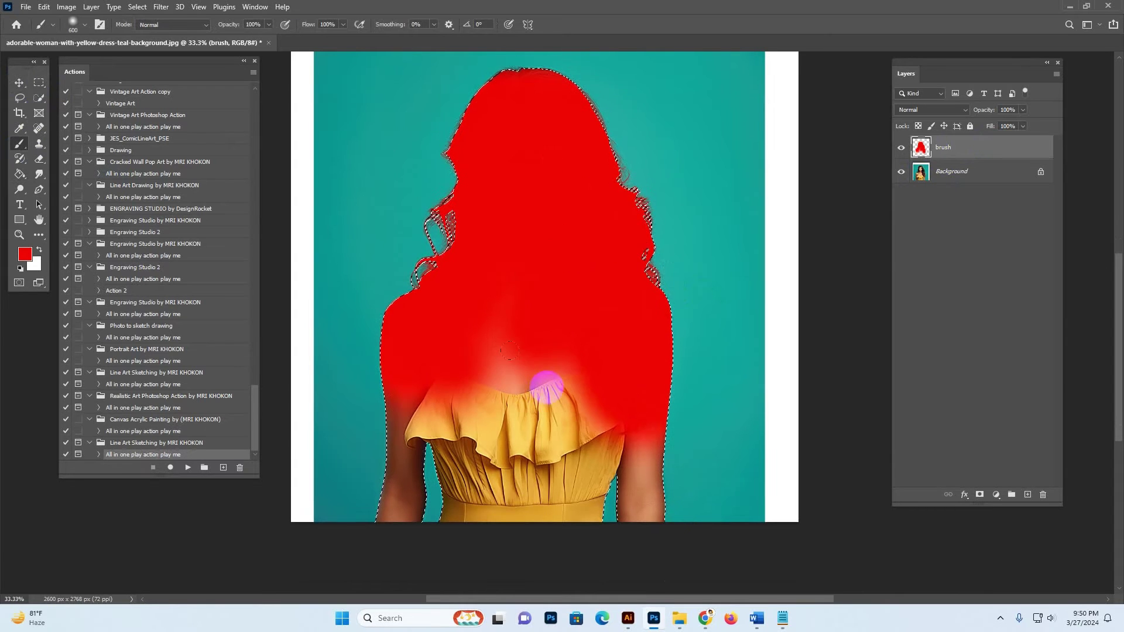
{"action": "mouse_move", "coordinate": [544, 381]}
{"action": "left_mouse_down"}
{"action": "mouse_move", "coordinate": [489, 369]}
{"action": "mouse_move", "coordinate": [435, 390]}
{"action": "mouse_move", "coordinate": [367, 341]}
{"action": "mouse_move", "coordinate": [402, 388]}
{"action": "mouse_move", "coordinate": [430, 380]}
{"action": "mouse_move", "coordinate": [418, 426]}
{"action": "mouse_move", "coordinate": [444, 466]}
{"action": "mouse_move", "coordinate": [537, 354]}
{"action": "mouse_move", "coordinate": [588, 513]}
{"action": "mouse_move", "coordinate": [635, 362]}
{"action": "mouse_move", "coordinate": [591, 339]}
{"action": "left_mouse_up"}
{"action": "left_click_drag", "start_coordinate": [455, 431], "coordinate": [410, 376]}
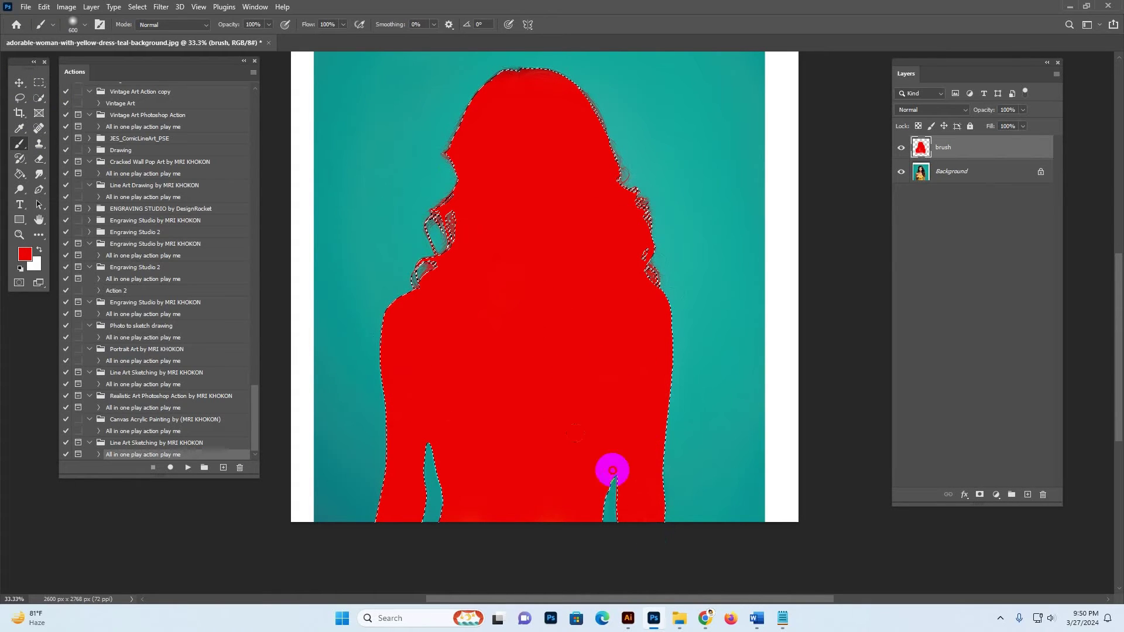
{"action": "mouse_move", "coordinate": [610, 468]}
{"action": "left_mouse_down"}
{"action": "mouse_move", "coordinate": [643, 384]}
{"action": "mouse_move", "coordinate": [548, 168]}
{"action": "mouse_move", "coordinate": [574, 94]}
{"action": "left_mouse_up"}
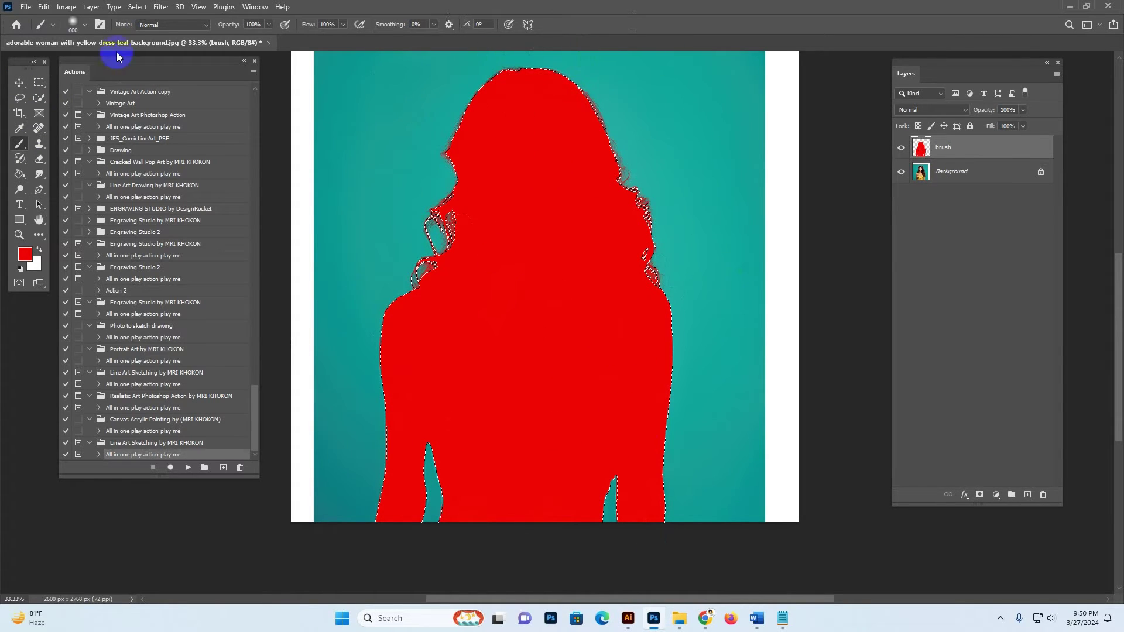
Deselect the woman and play the Line Art Sketching set's "All in one play action play me" action.
{"action": "left_click", "coordinate": [19, 82]}
{"action": "key", "text": "z"}
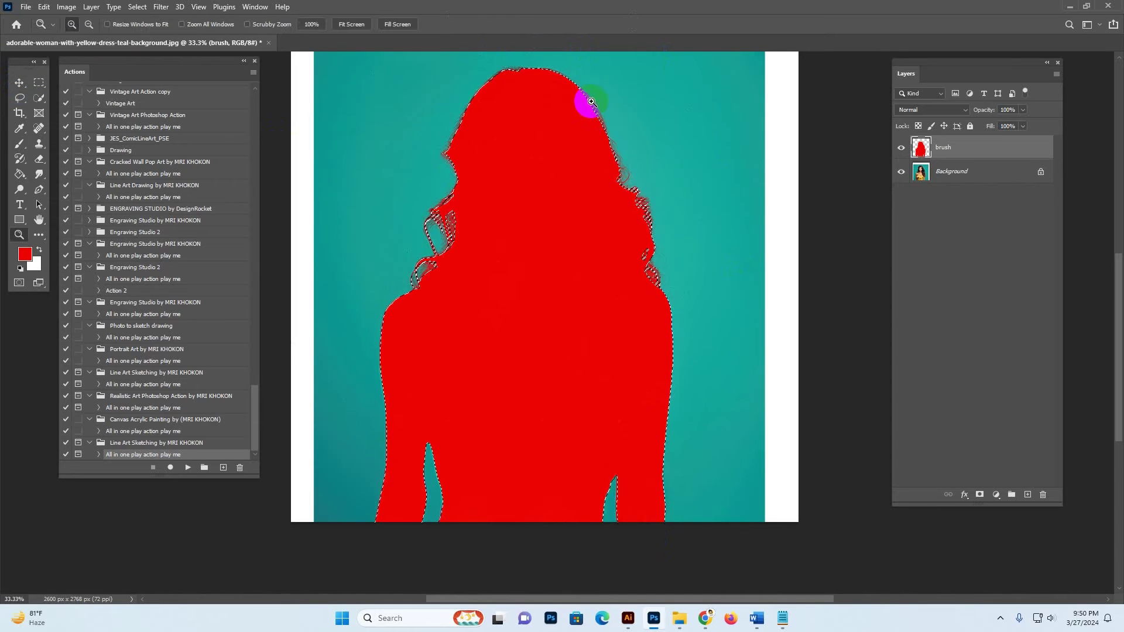
{"action": "left_click", "coordinate": [592, 112]}
{"action": "left_click", "coordinate": [20, 82]}
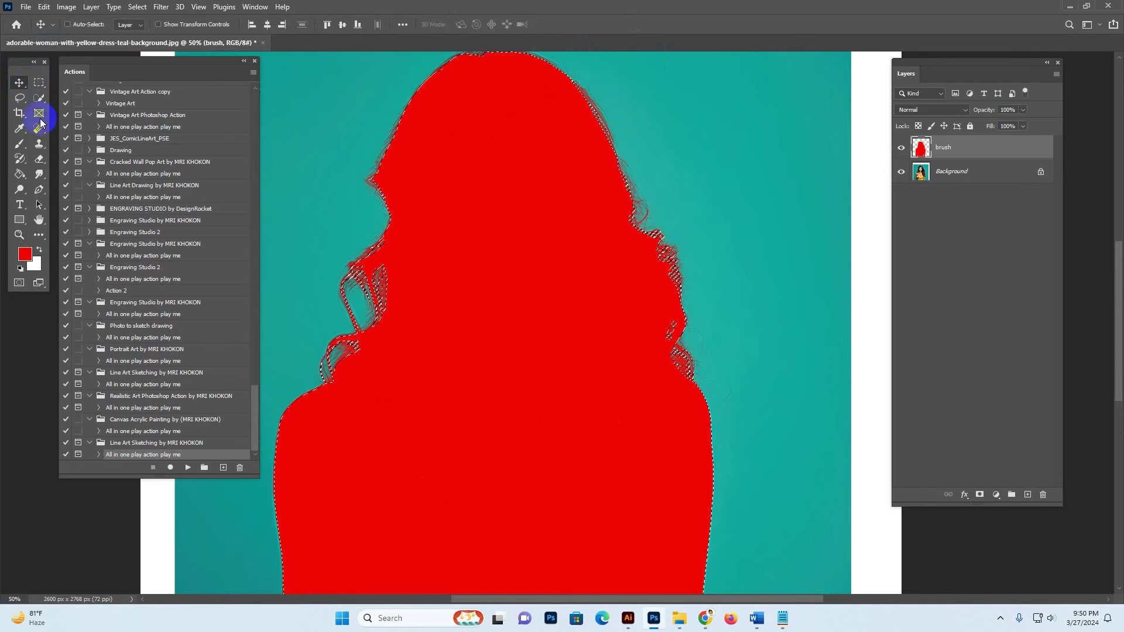
{"action": "left_click", "coordinate": [188, 468]}
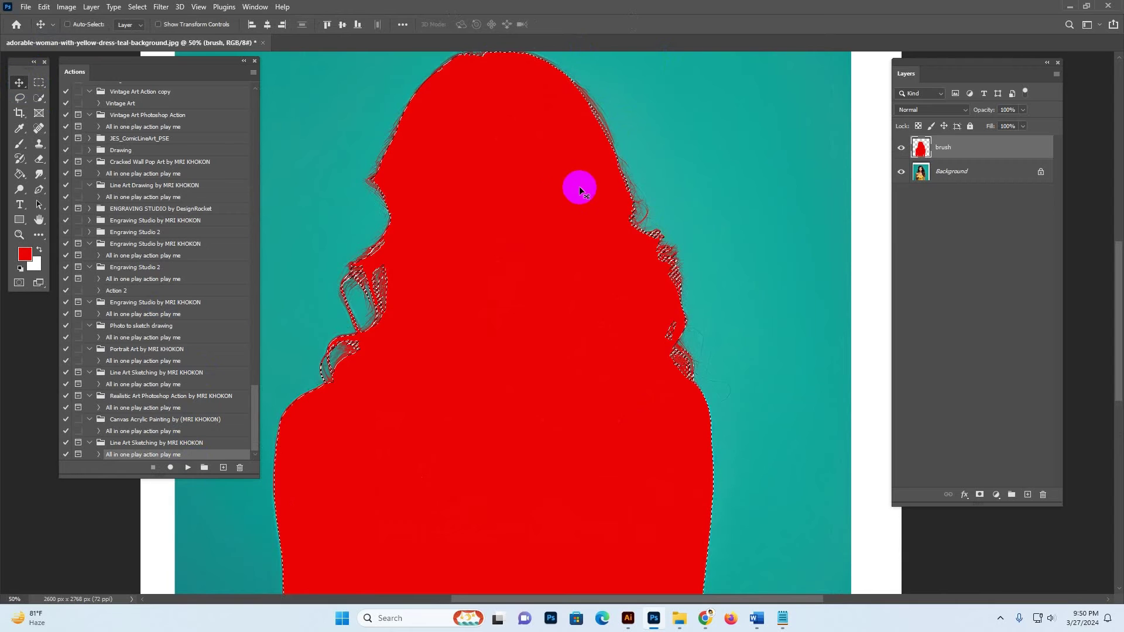
{"action": "left_click", "coordinate": [136, 7]}
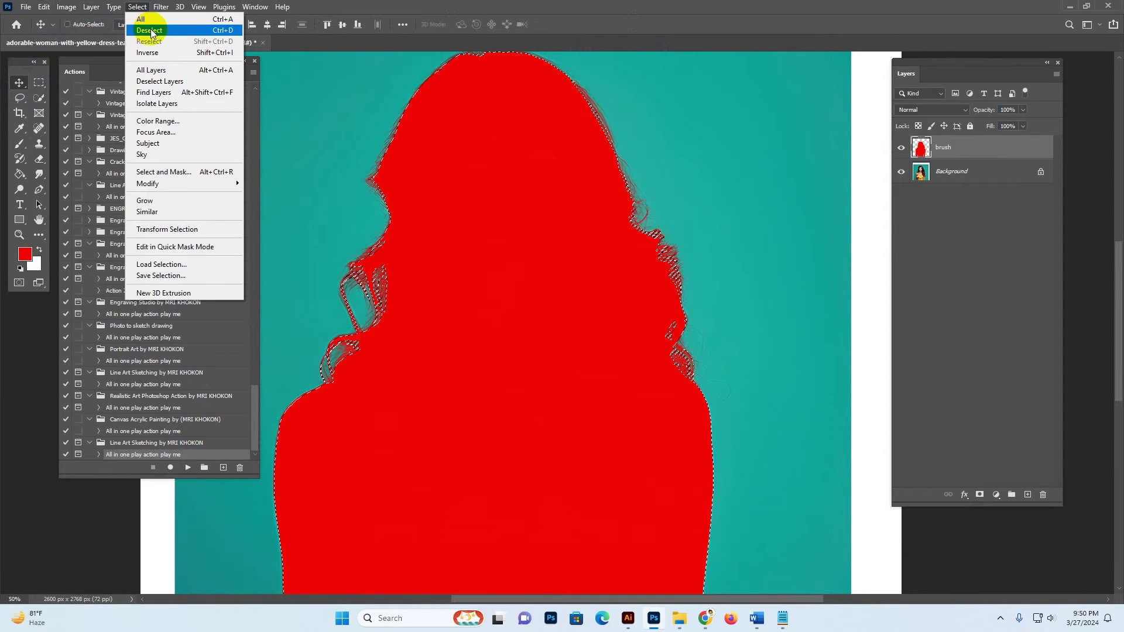
{"action": "left_click", "coordinate": [151, 31]}
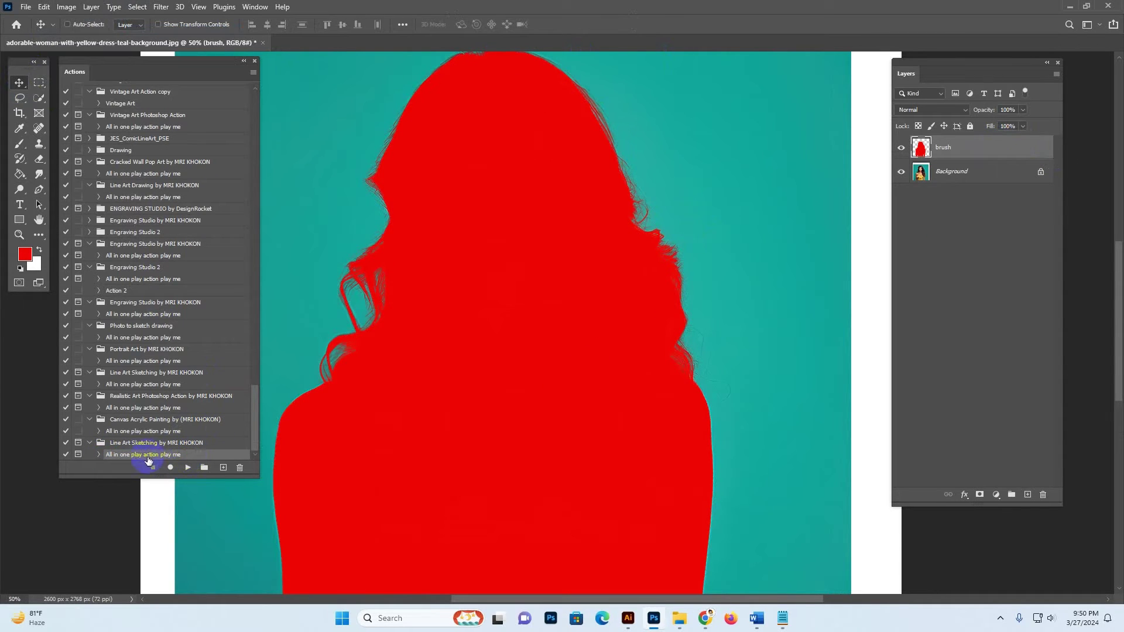
{"action": "left_click", "coordinate": [188, 468]}
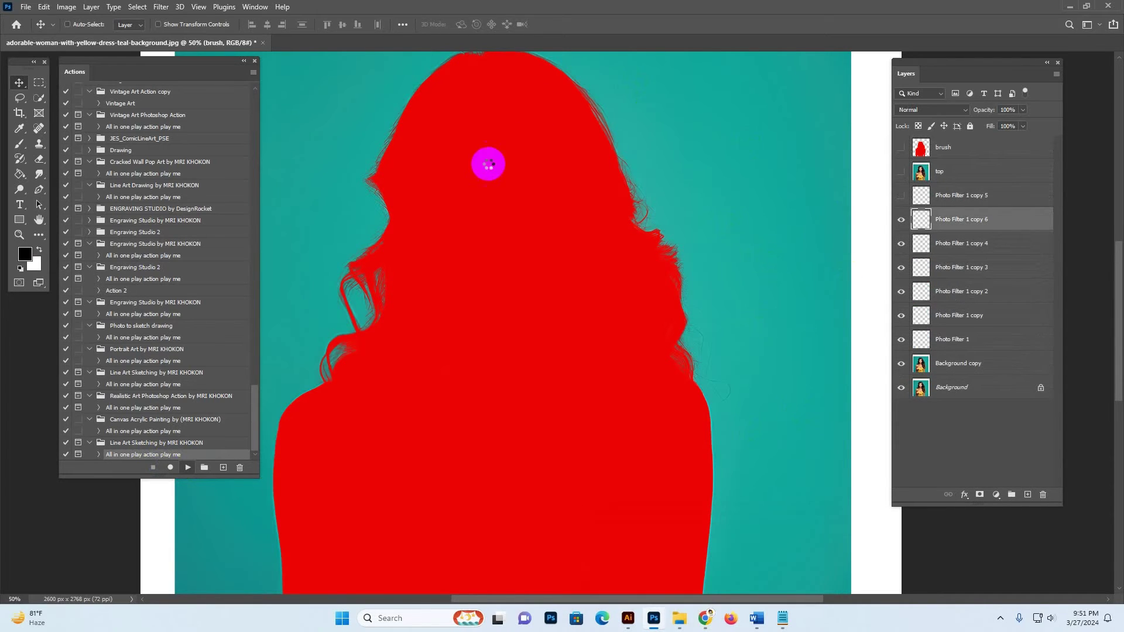
Switch to Chrome and browse the Photoshop Action shop's Free Files categories and its full item list.
{"action": "mouse_move", "coordinate": [706, 617]}
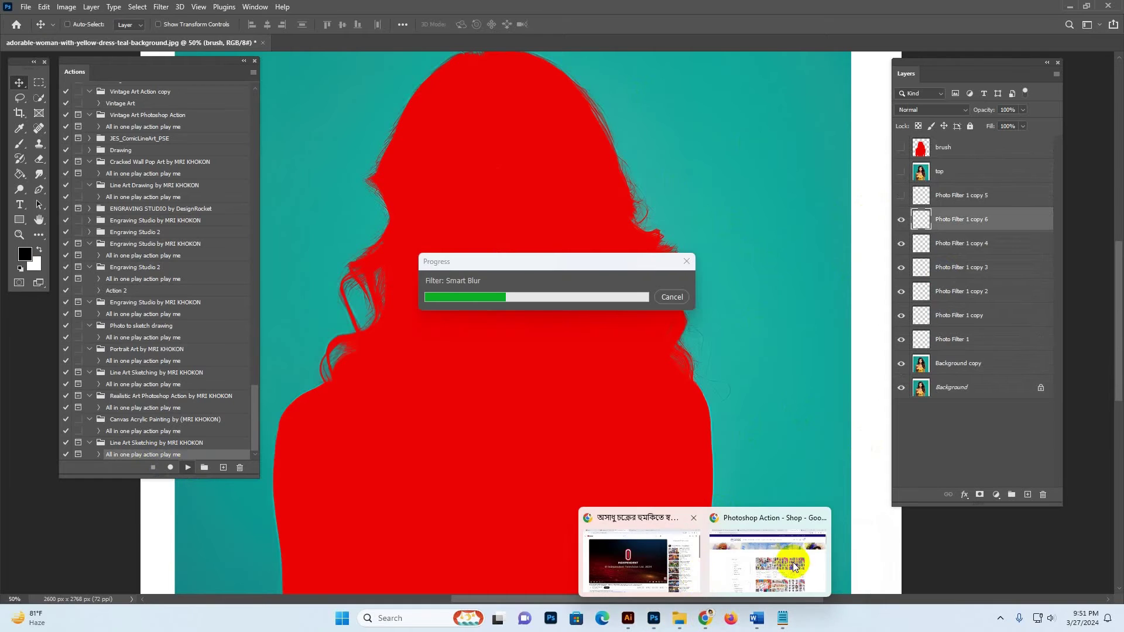
{"action": "left_click", "coordinate": [794, 566]}
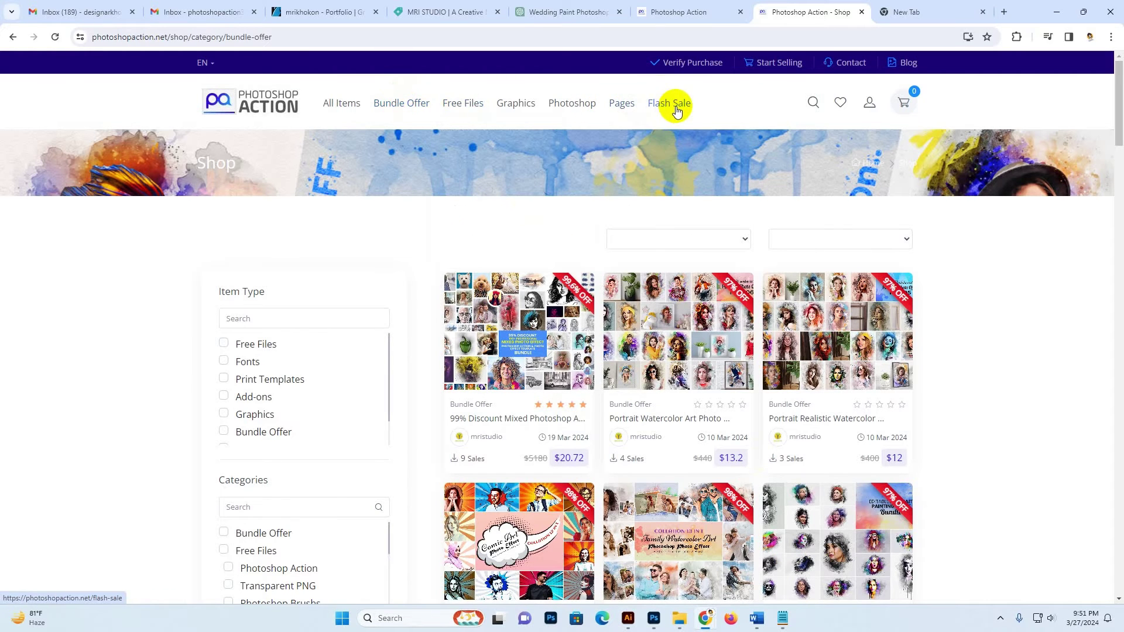
{"action": "mouse_move", "coordinate": [466, 107]}
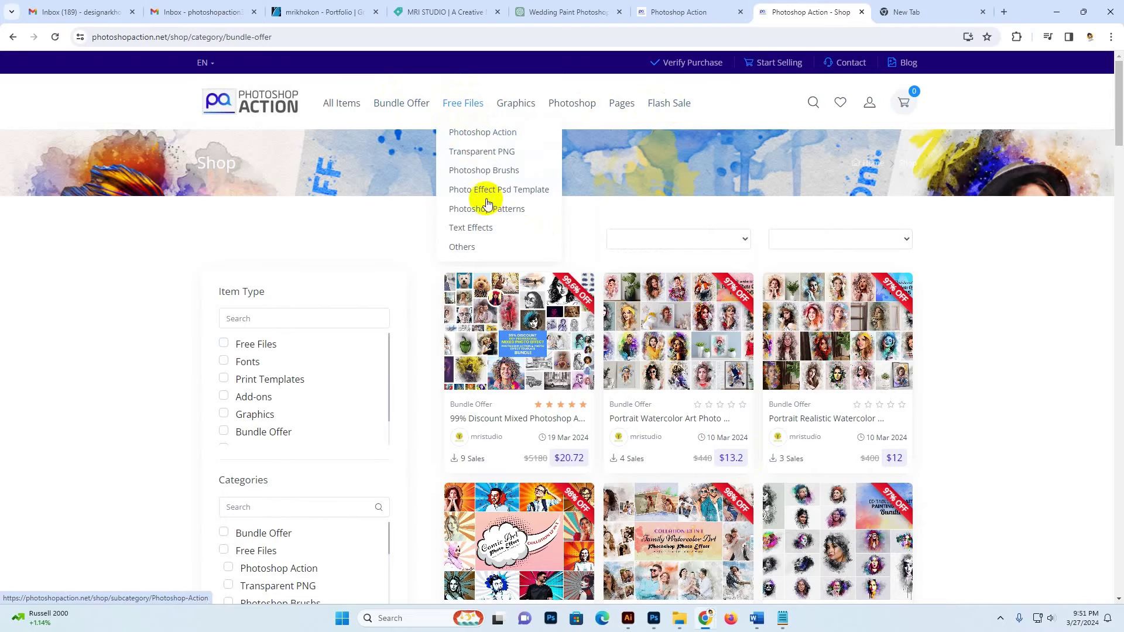
{"action": "left_click", "coordinate": [332, 104]}
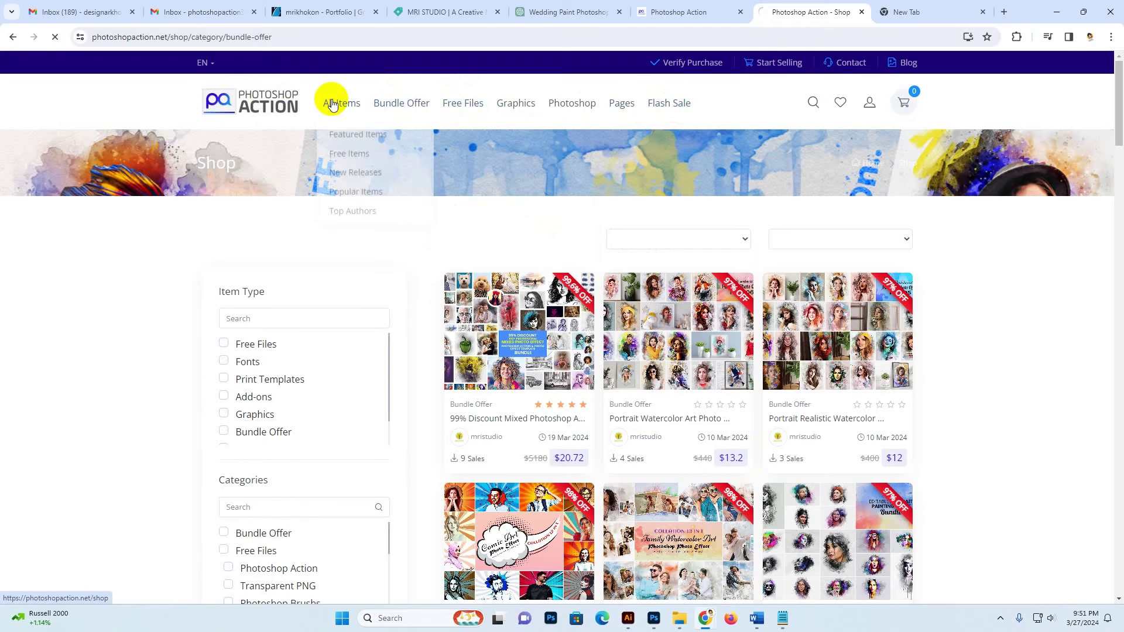
View the MRI STUDIO shop on Creative Market and the author's portfolio page on GraphicRiver.
{"action": "left_click", "coordinate": [449, 14]}
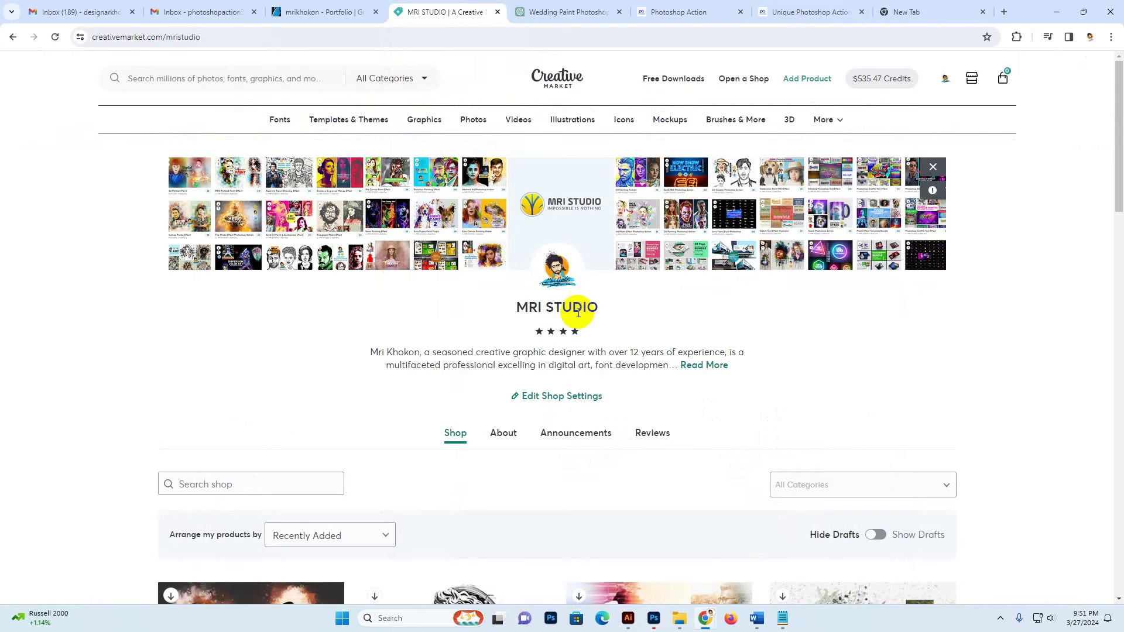
{"action": "left_click_drag", "start_coordinate": [482, 306], "coordinate": [492, 307]}
{"action": "left_click", "coordinate": [316, 12]}
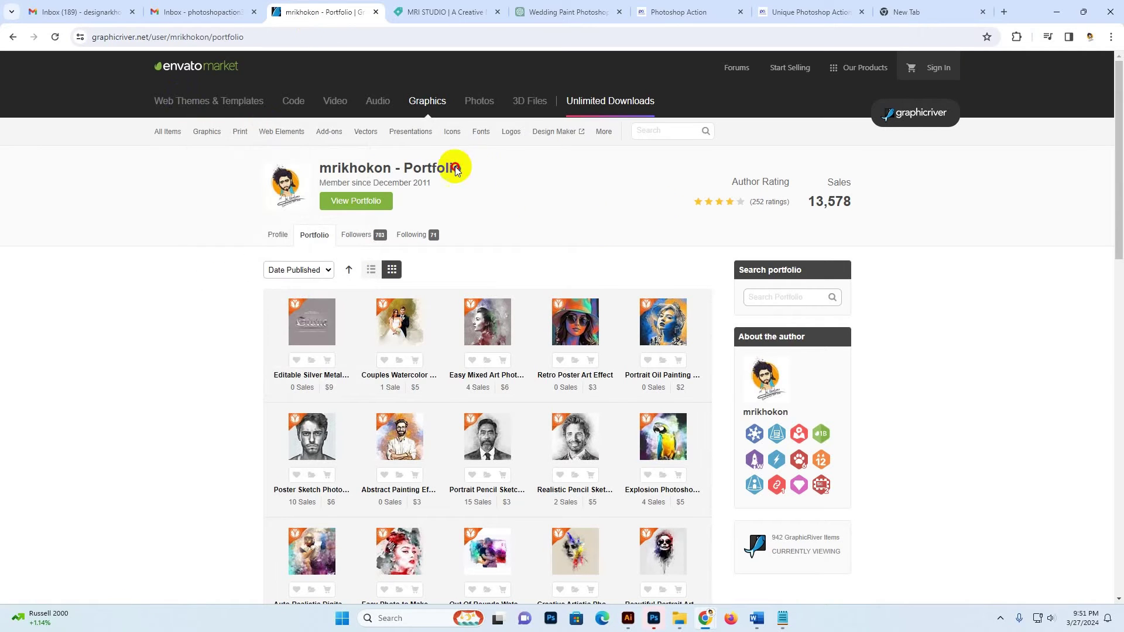
{"action": "left_click_drag", "start_coordinate": [460, 167], "coordinate": [492, 200]}
{"action": "left_click", "coordinate": [492, 200]}
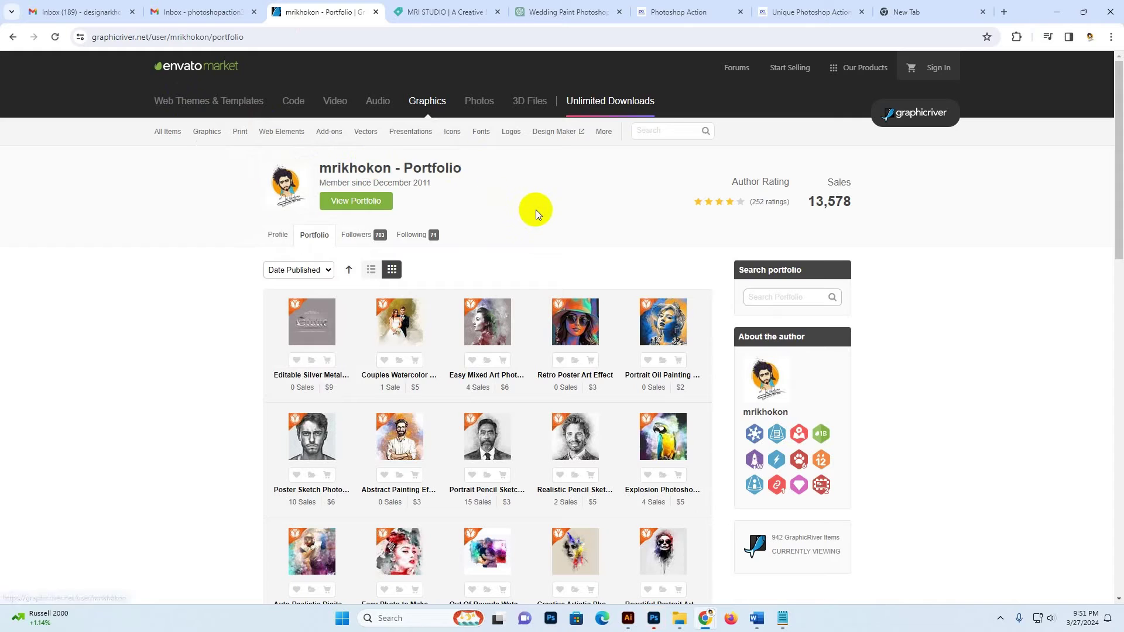
Return to the photoshopaction.net home page, dismiss the special offer promotion and look at the Featured Files.
{"action": "left_click", "coordinate": [716, 11]}
{"action": "left_click", "coordinate": [802, 11]}
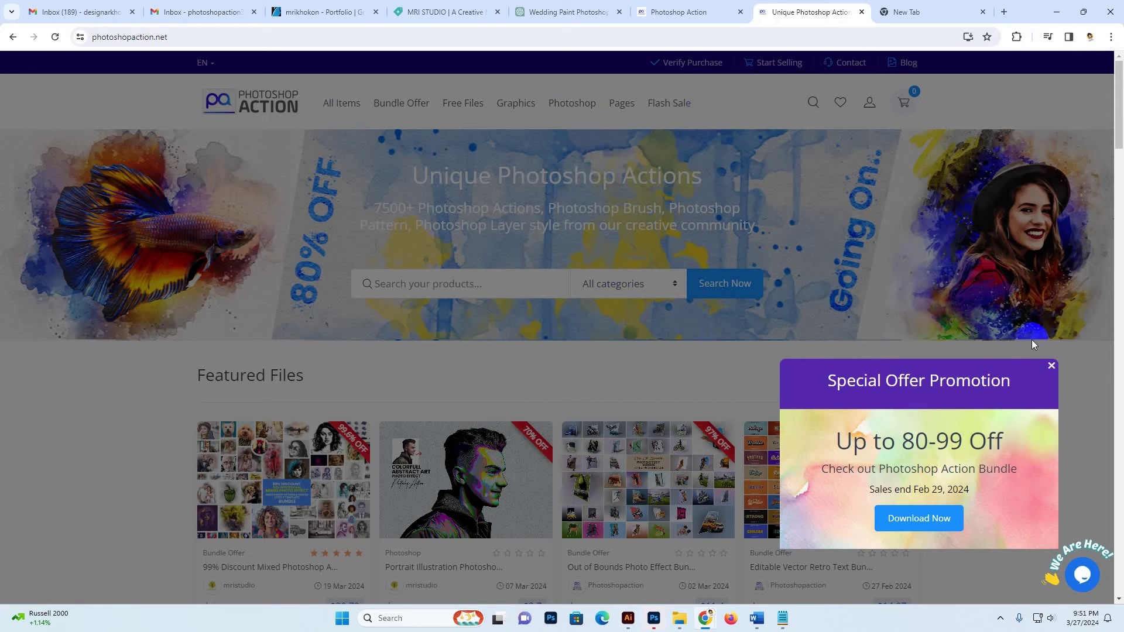
{"action": "left_click", "coordinate": [1051, 366]}
{"action": "scroll", "coordinate": [654, 302], "scroll_direction": "down", "scroll_amount": 1}
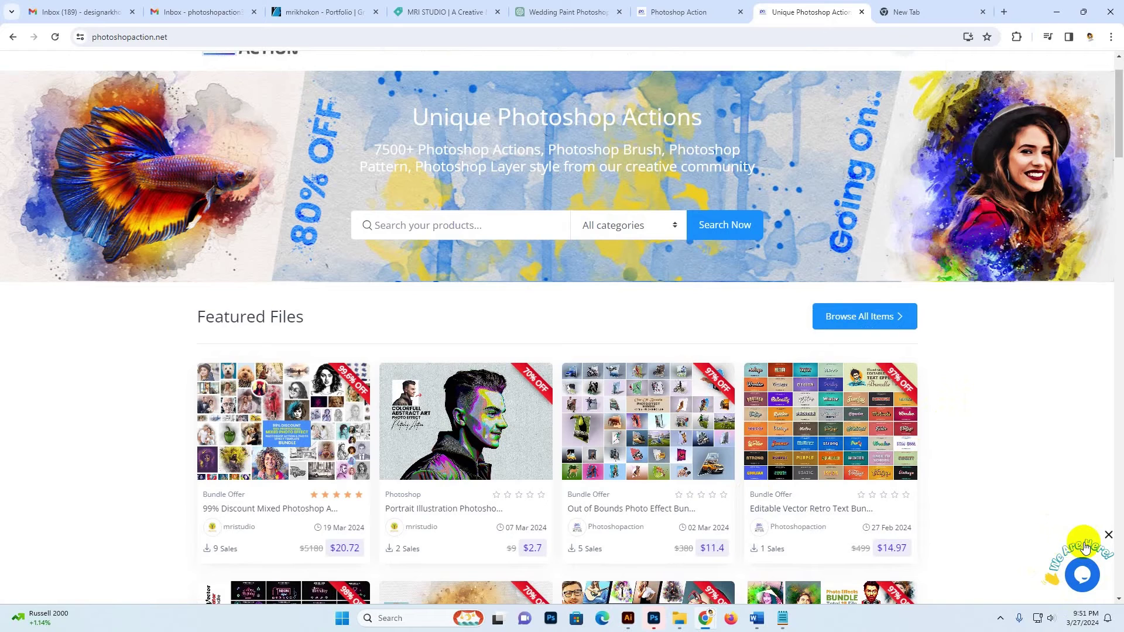
Switch back to Photoshop and dismiss the action's closing message to get to the line art sketch.
{"action": "left_click", "coordinate": [654, 619]}
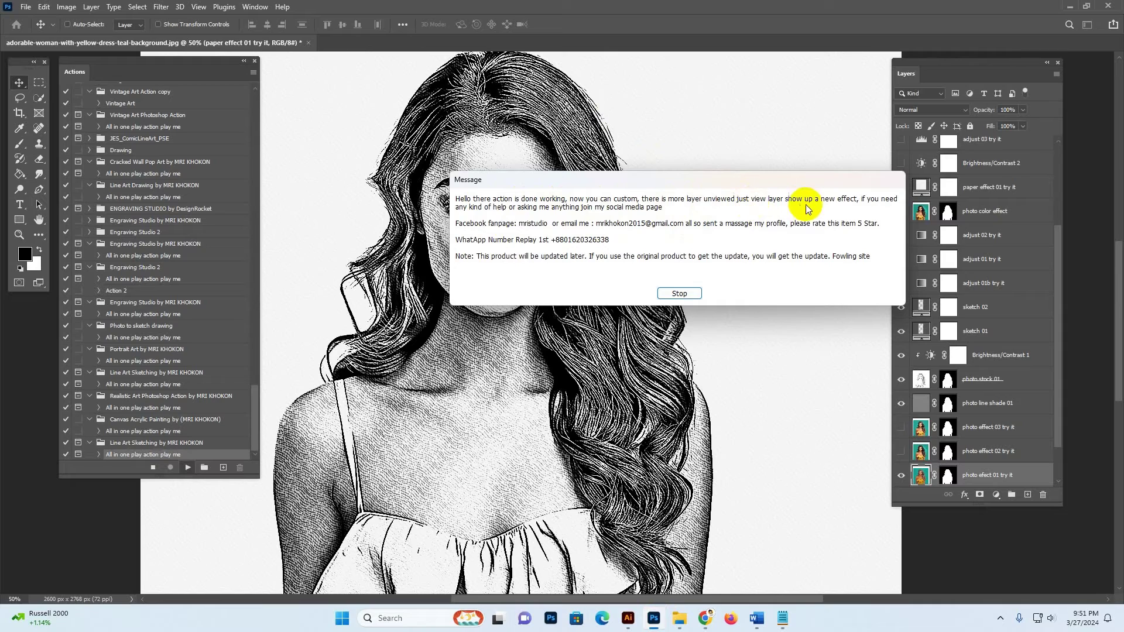
{"action": "left_click", "coordinate": [679, 292]}
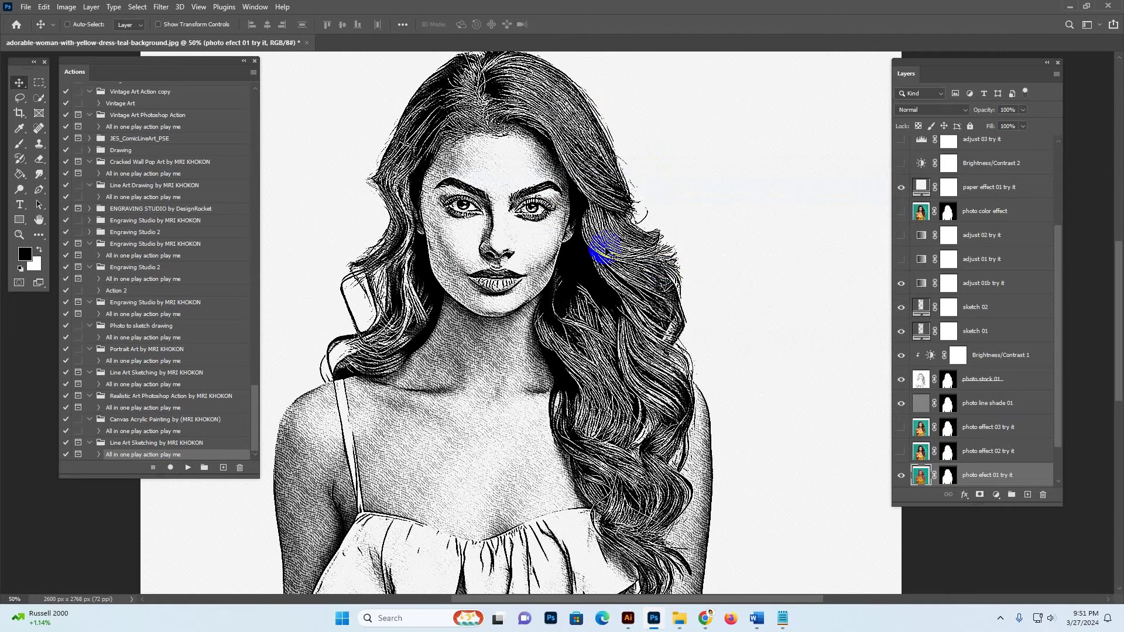
{"action": "key", "text": "z"}
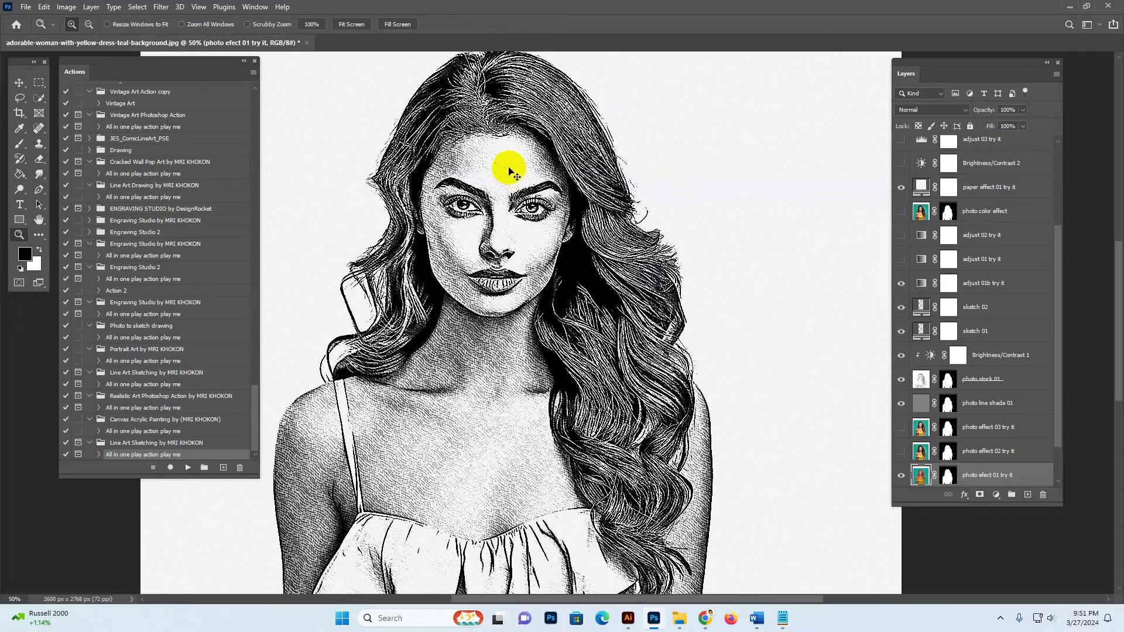
Examine the line art up close over the face, hair, neck and shoulders.
{"action": "left_click", "coordinate": [538, 186]}
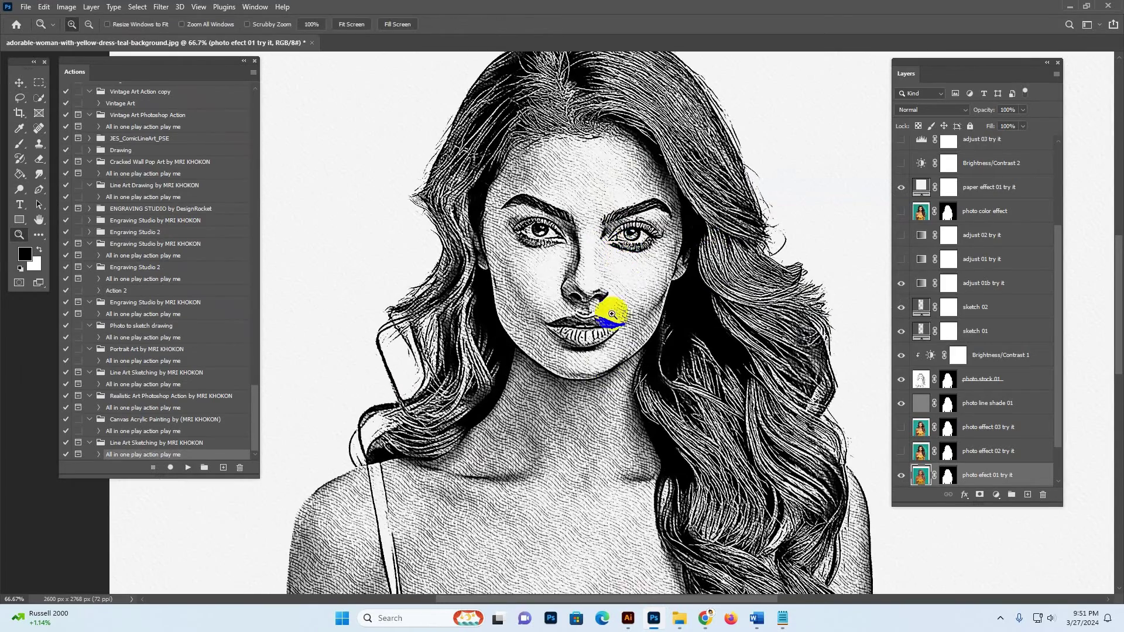
{"action": "scroll", "coordinate": [609, 243], "scroll_direction": "down", "scroll_amount": 5}
{"action": "left_click", "coordinate": [551, 304]}
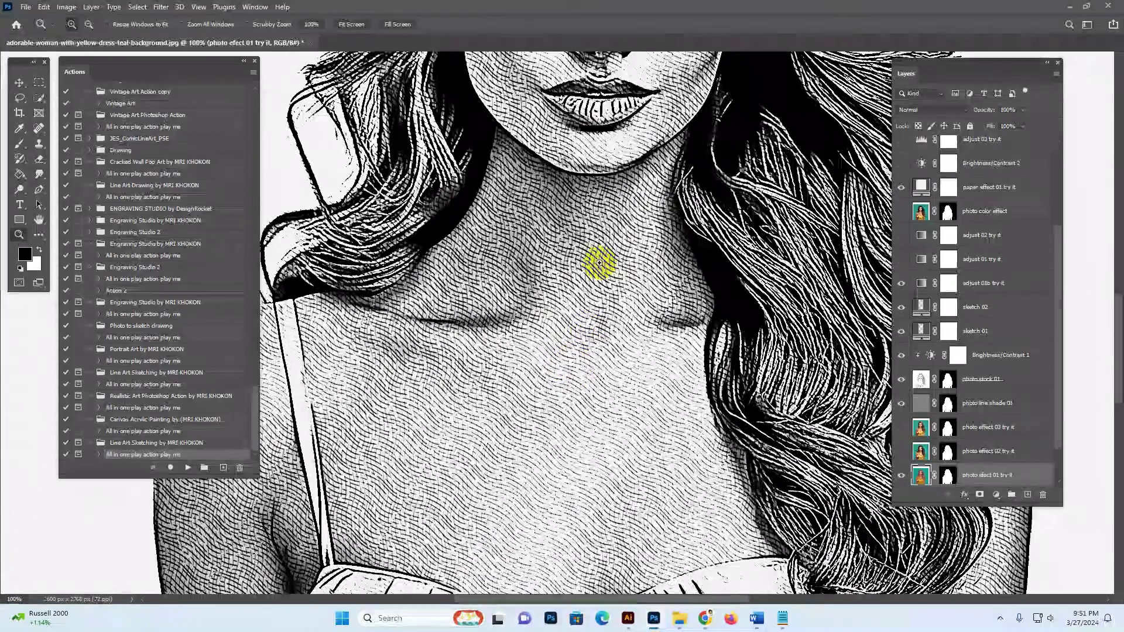
{"action": "left_click", "coordinate": [651, 223], "text": "alt"}
{"action": "left_click", "coordinate": [674, 251], "text": "alt"}
{"action": "left_click", "coordinate": [643, 309]}
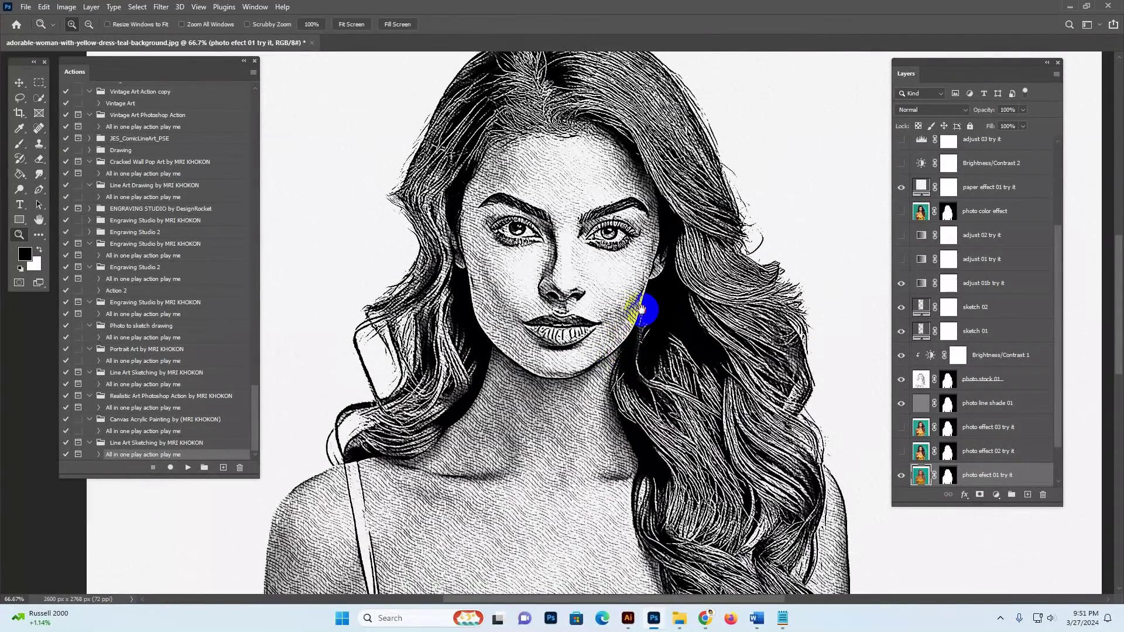
Enlarge the Layers panel so the photo effect layers down to the Background fit in the list.
{"action": "left_click_drag", "start_coordinate": [891, 505], "coordinate": [881, 527]}
{"action": "left_click", "coordinate": [983, 407]}
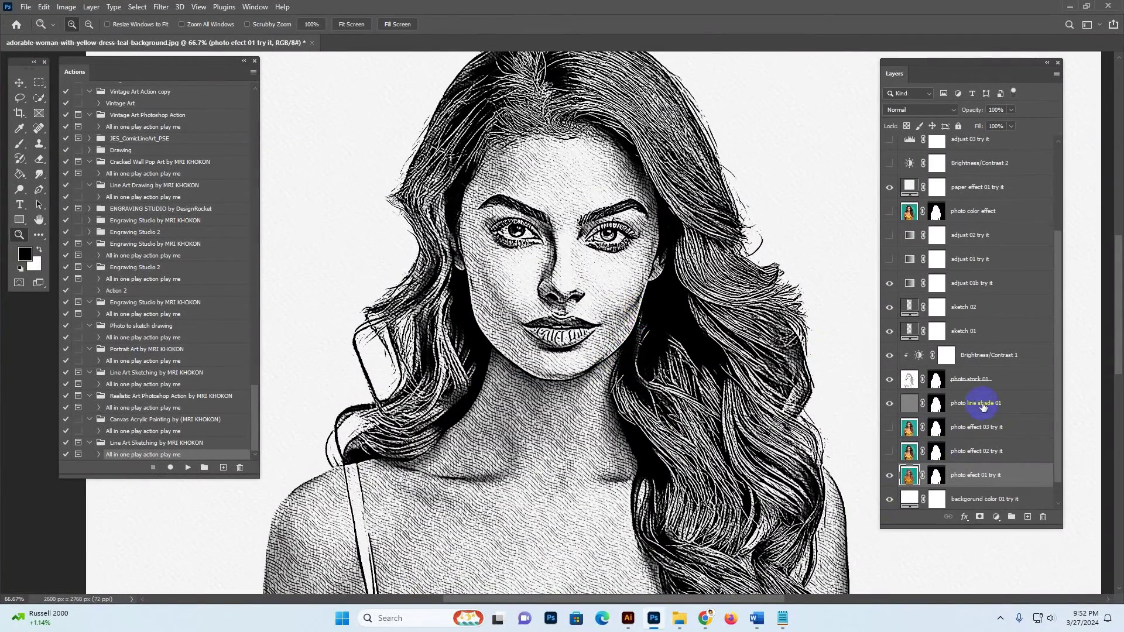
{"action": "scroll", "coordinate": [983, 407], "scroll_direction": "down", "scroll_amount": 1}
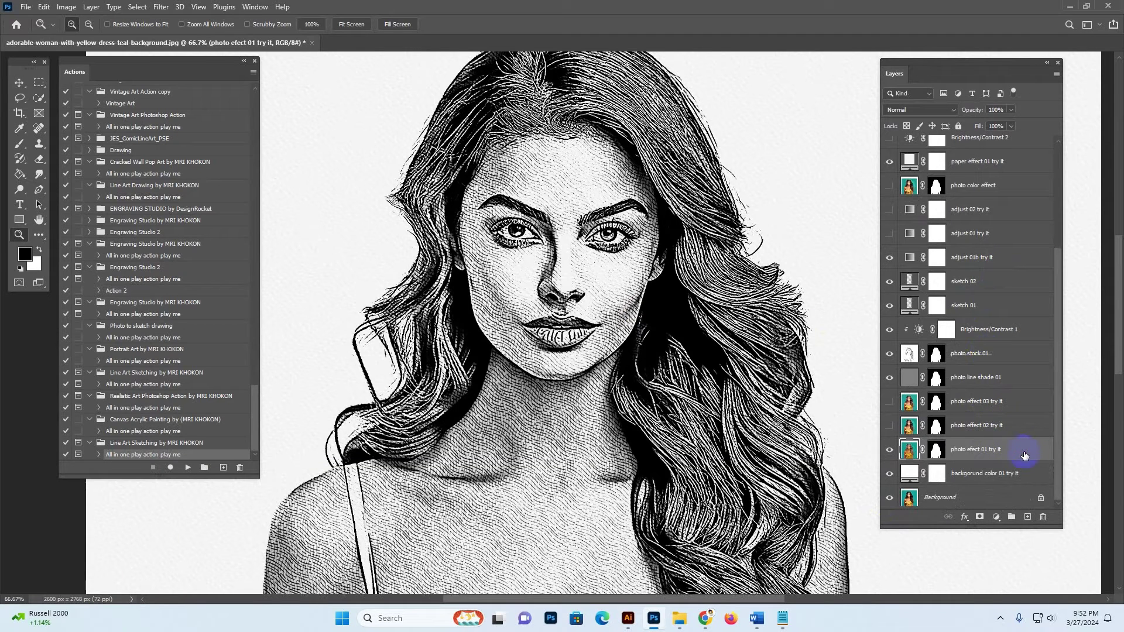
Preview the sketch with the "photo effect 02 try it" layer shown over "photo efect 01 try it", and hide it again.
{"action": "left_click", "coordinate": [890, 450]}
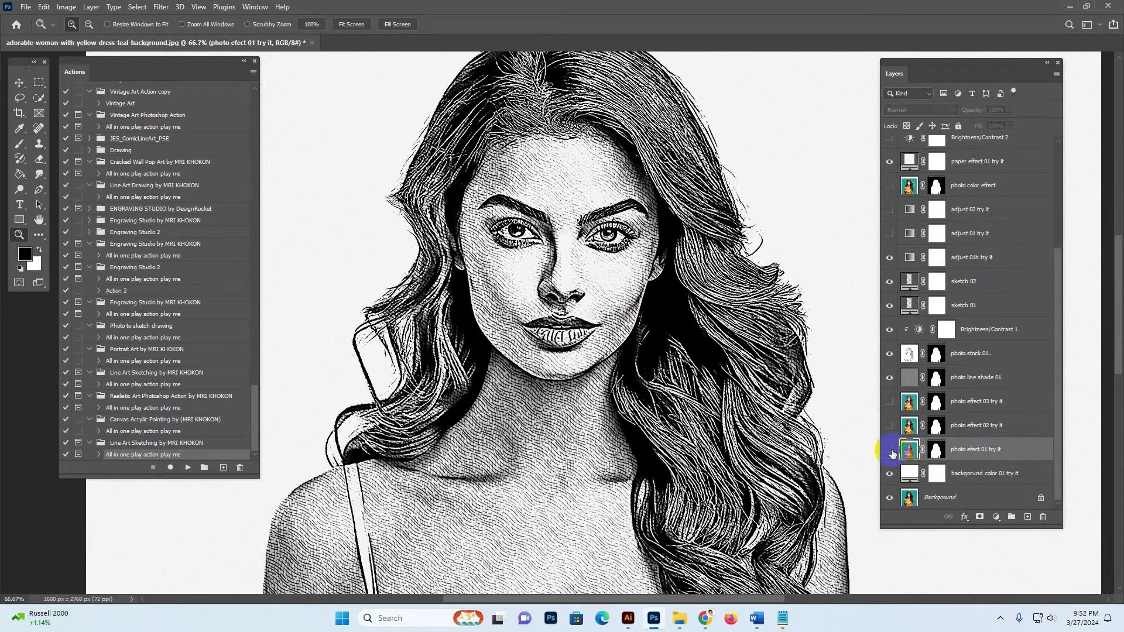
{"action": "left_click", "coordinate": [905, 433]}
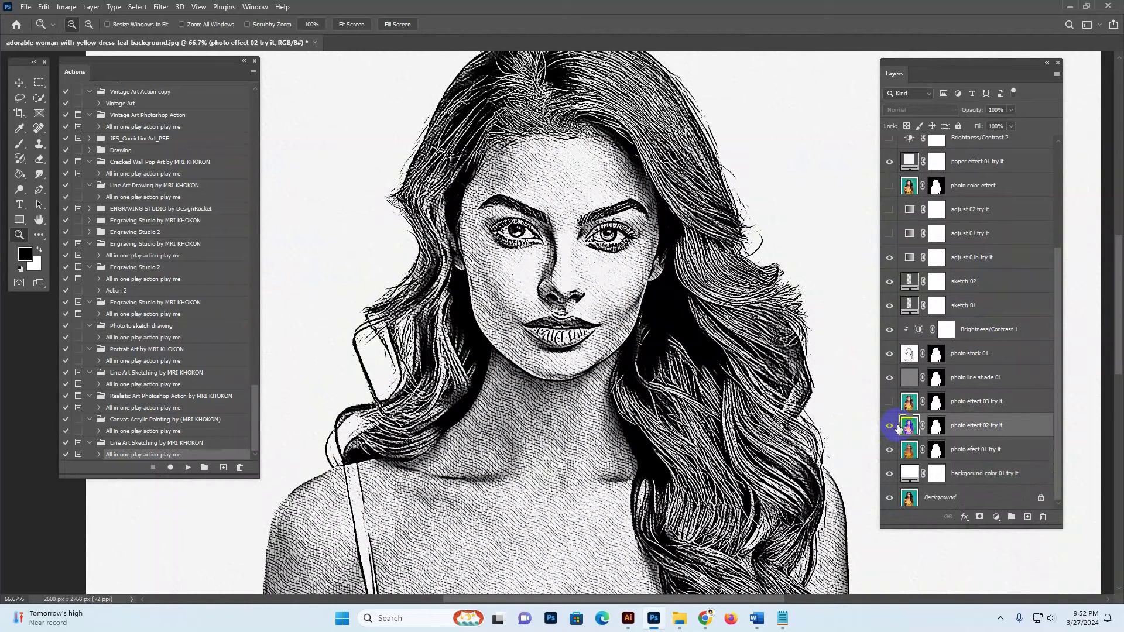
{"action": "left_click", "coordinate": [891, 425]}
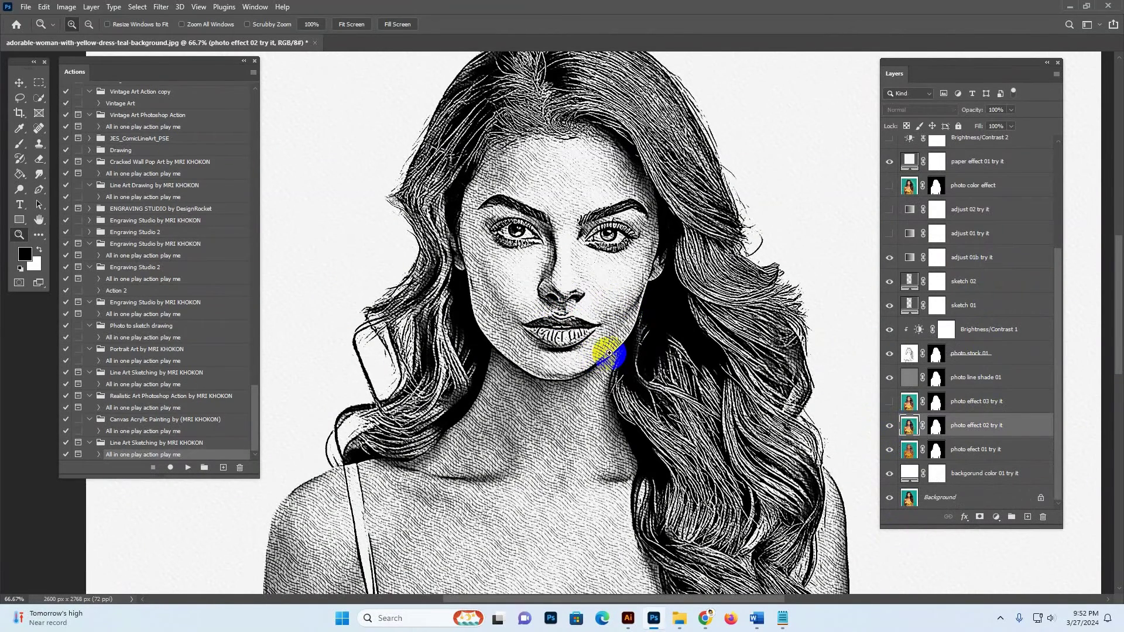
{"action": "left_click", "coordinate": [889, 425]}
Preview the "photo effect 03 try it" layer, hide it again and select the "photo efect 01 try it" layer.
{"action": "left_click", "coordinate": [908, 403]}
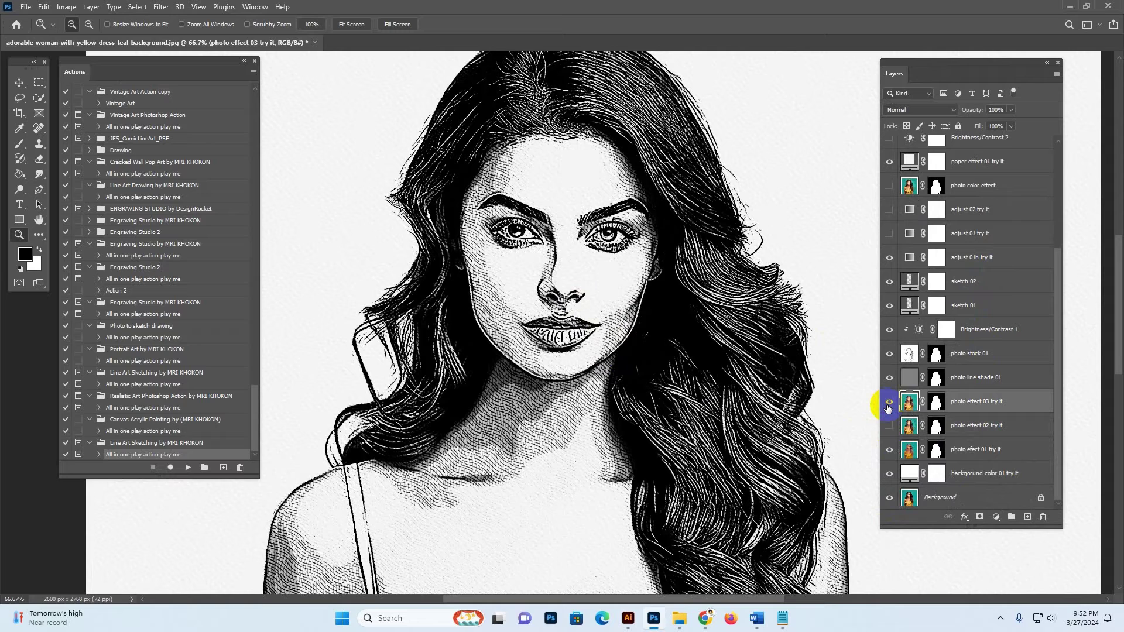
{"action": "left_click", "coordinate": [889, 403]}
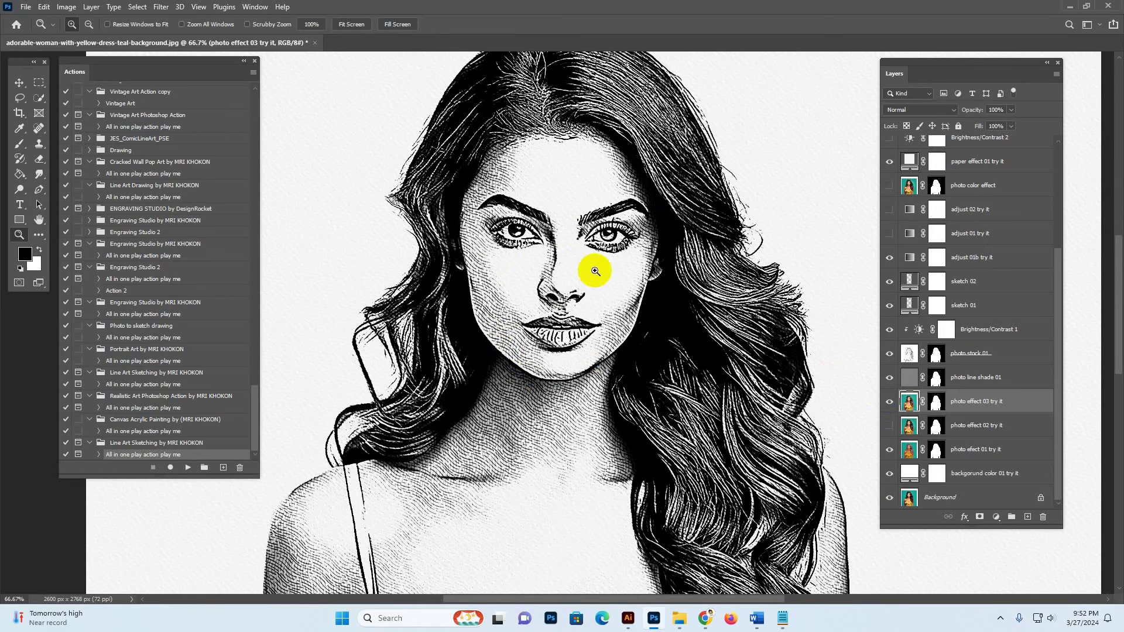
{"action": "left_click", "coordinate": [889, 402]}
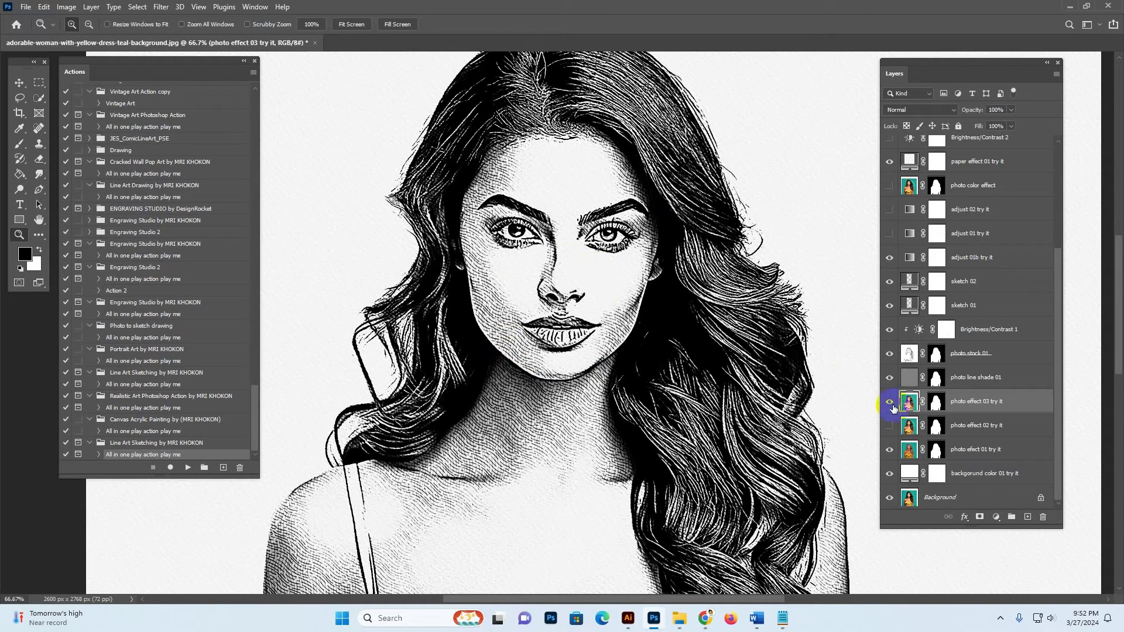
{"action": "left_click", "coordinate": [908, 451]}
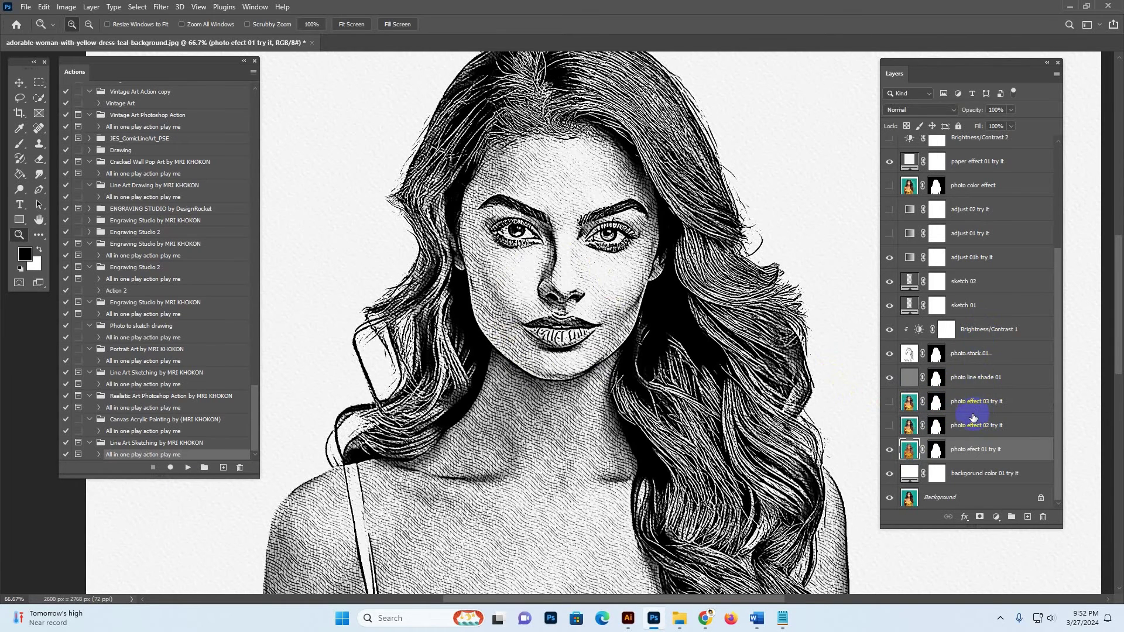
Hide the "adjust 01b try it" layer and show "adjust 01 try it" to preview the full-color variation.
{"action": "left_click", "coordinate": [989, 257]}
{"action": "left_click", "coordinate": [890, 260]}
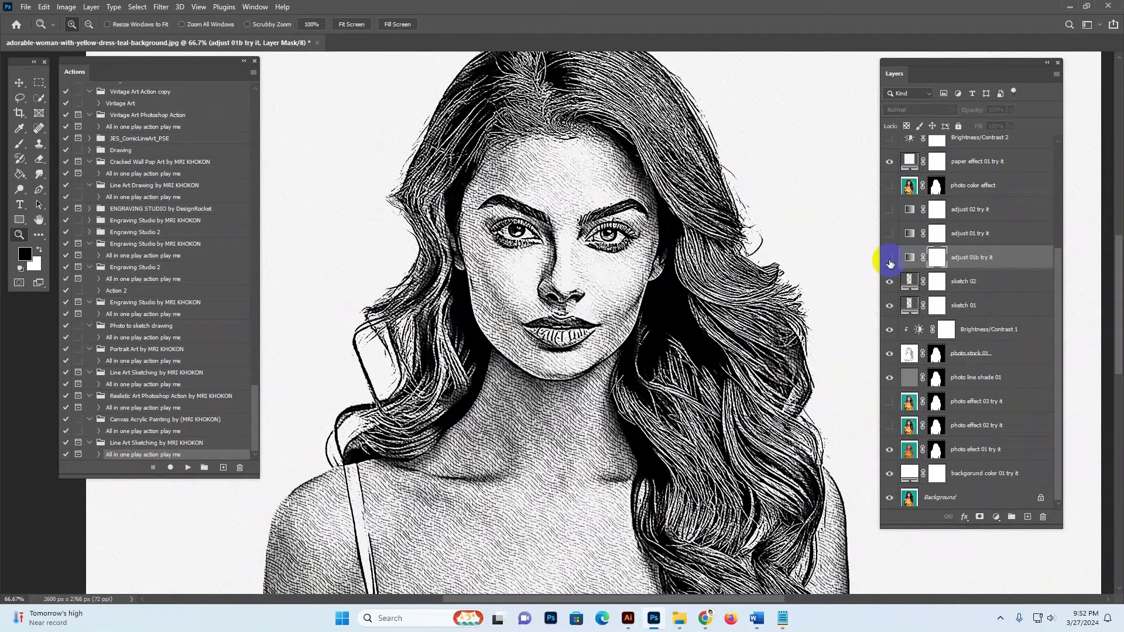
{"action": "left_click", "coordinate": [909, 235]}
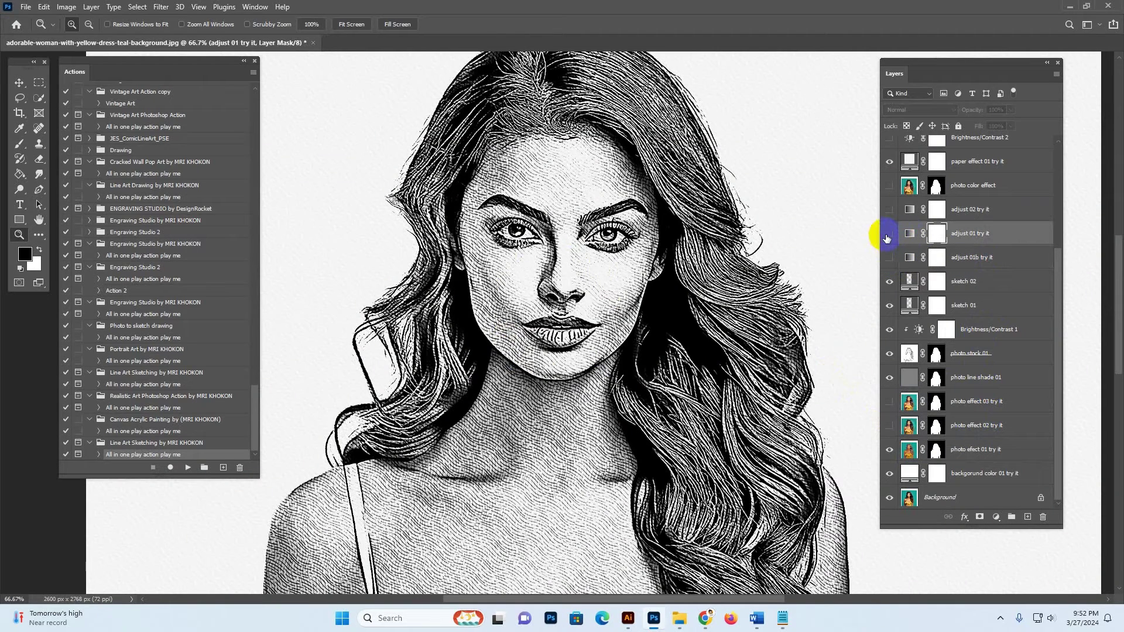
{"action": "left_click", "coordinate": [890, 236]}
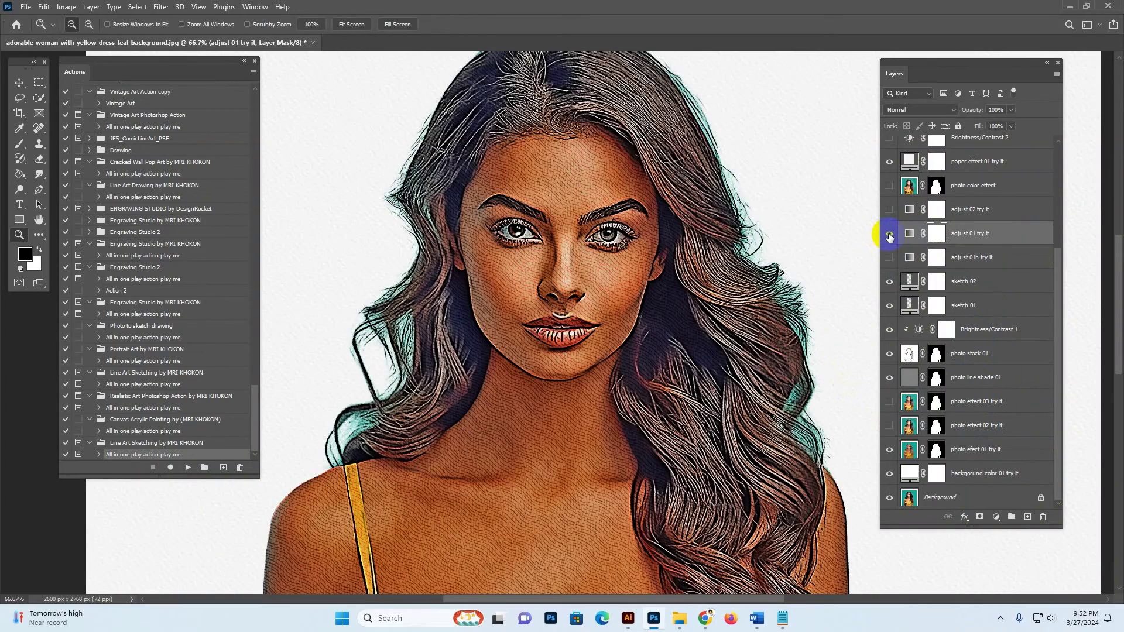
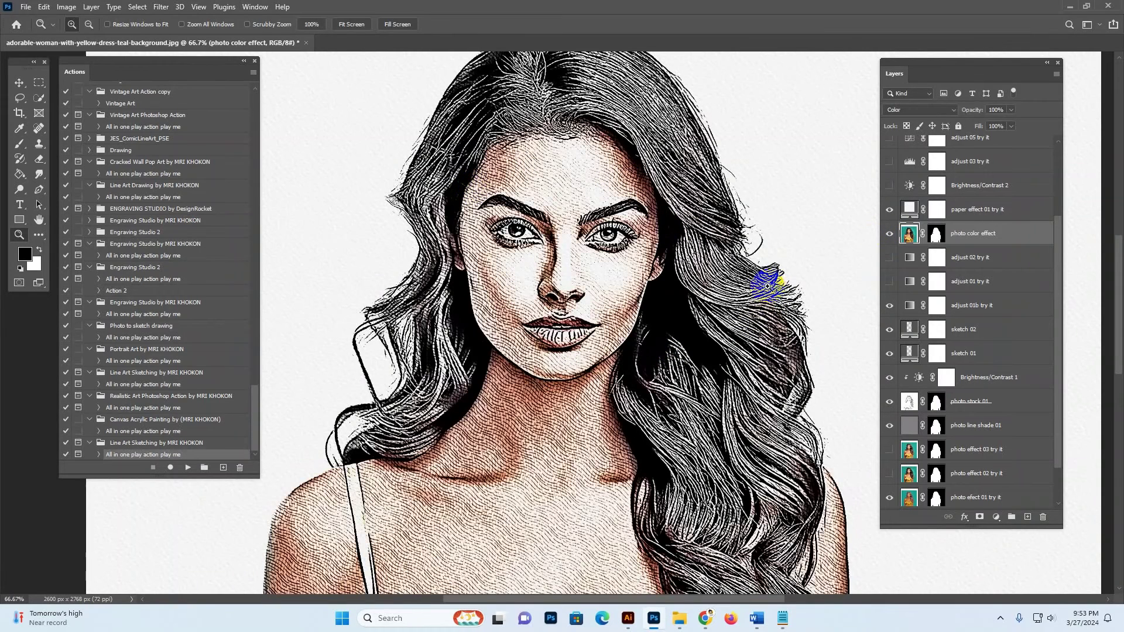
Check the colored sketch down to the dress and hide the "photo color effect" layer.
{"action": "scroll", "coordinate": [638, 369], "scroll_direction": "down", "scroll_amount": 4}
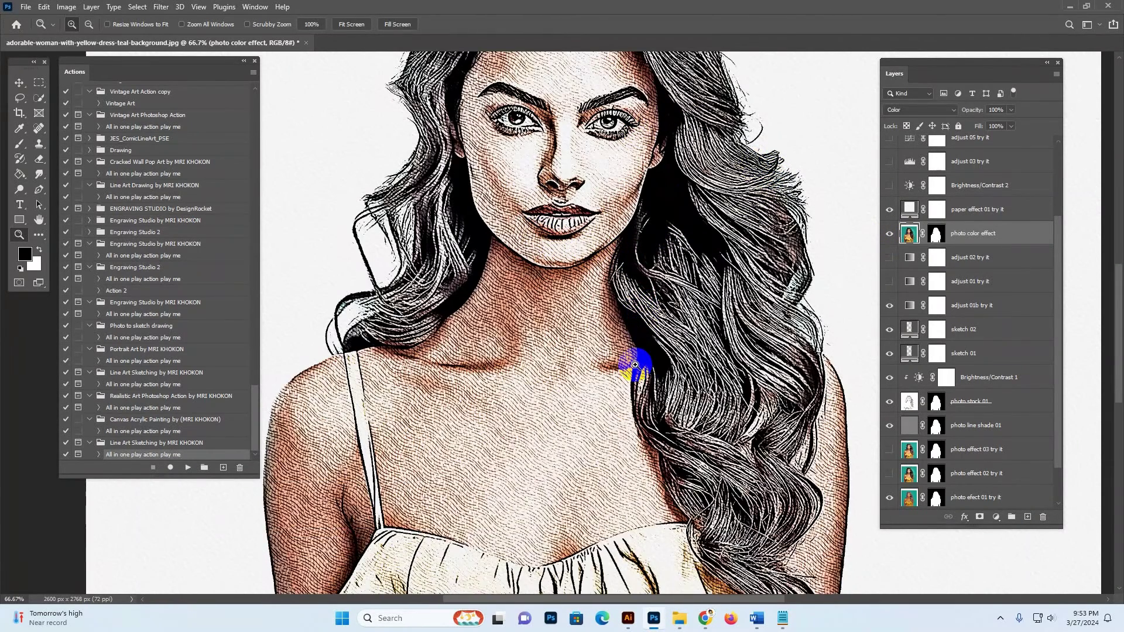
{"action": "scroll", "coordinate": [635, 366], "scroll_direction": "up", "scroll_amount": 4}
{"action": "scroll", "coordinate": [999, 239], "scroll_direction": "up", "scroll_amount": 4}
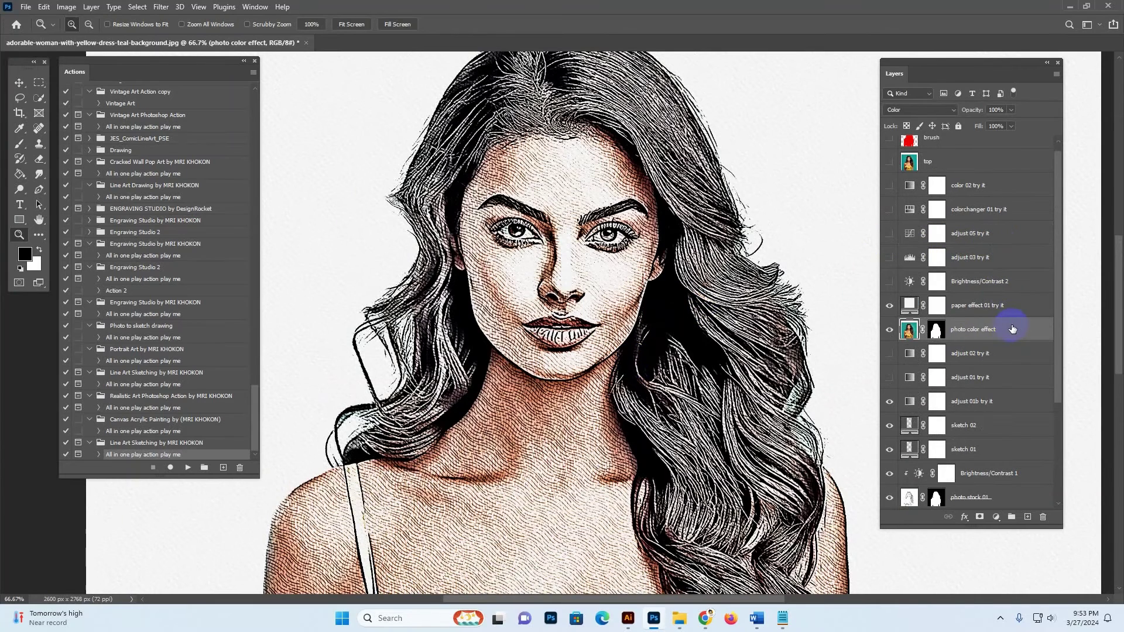
{"action": "left_click", "coordinate": [889, 329]}
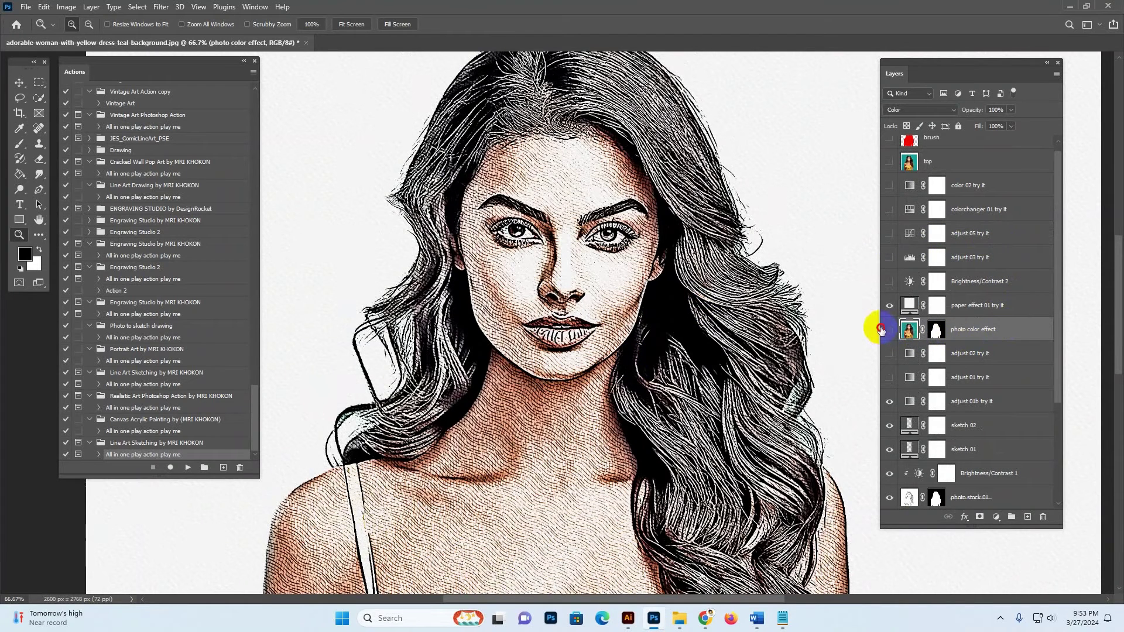
Show the Brightness/Contrast 2 layer and compare the sketch without and with the "paper effect 01 try it" layer.
{"action": "left_click", "coordinate": [1004, 283]}
{"action": "left_click", "coordinate": [889, 282]}
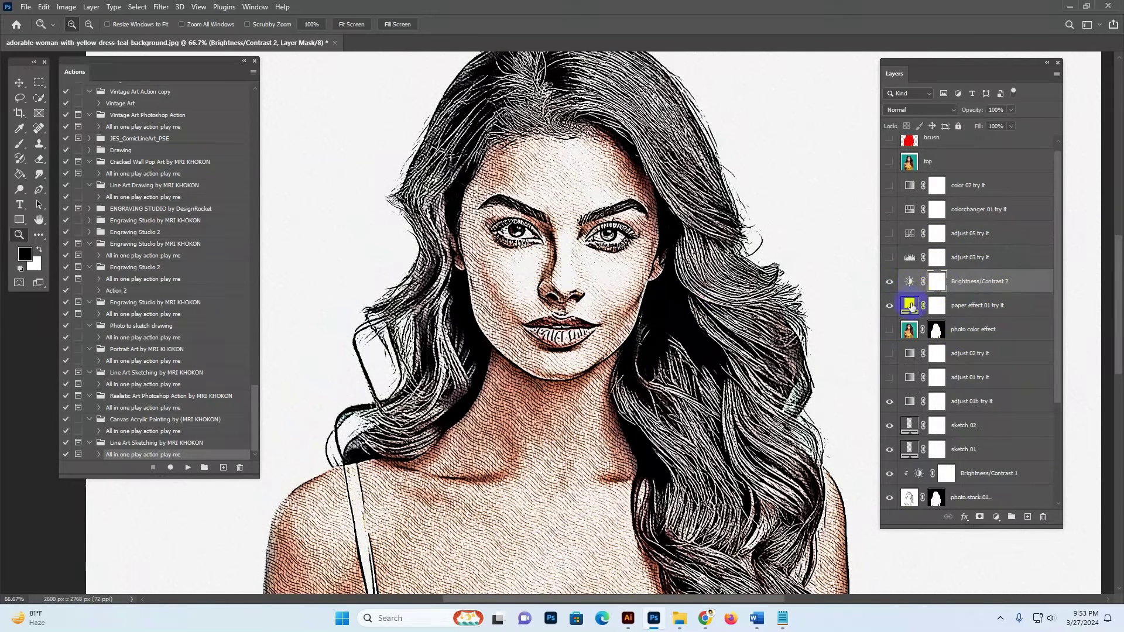
{"action": "left_click", "coordinate": [1007, 307]}
{"action": "left_click", "coordinate": [889, 305]}
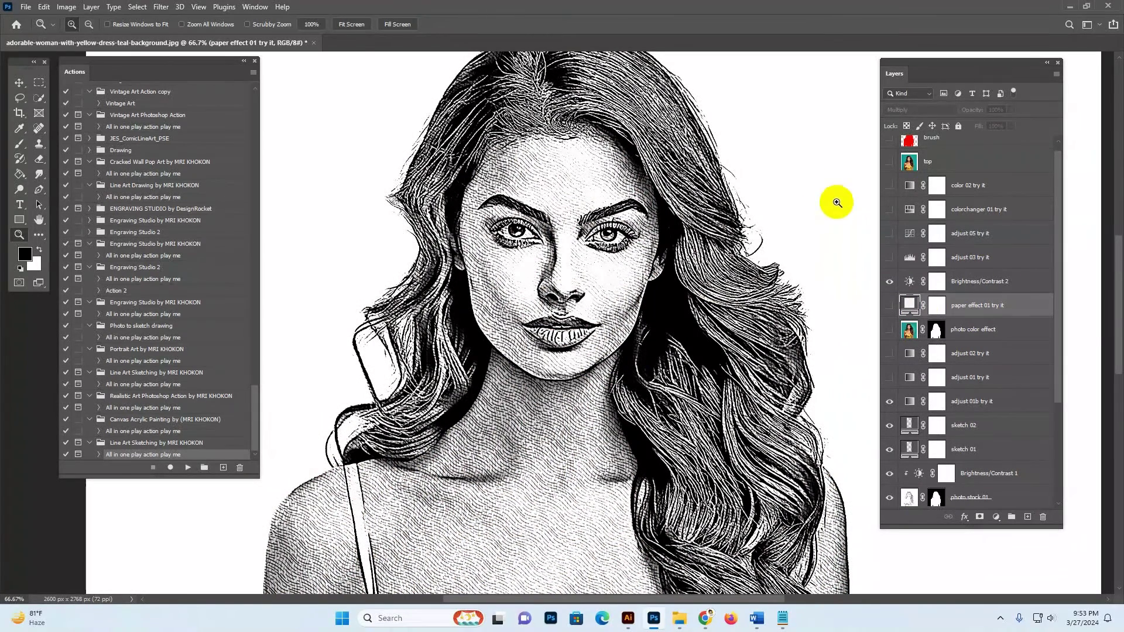
{"action": "left_click", "coordinate": [905, 302]}
{"action": "left_click", "coordinate": [890, 311]}
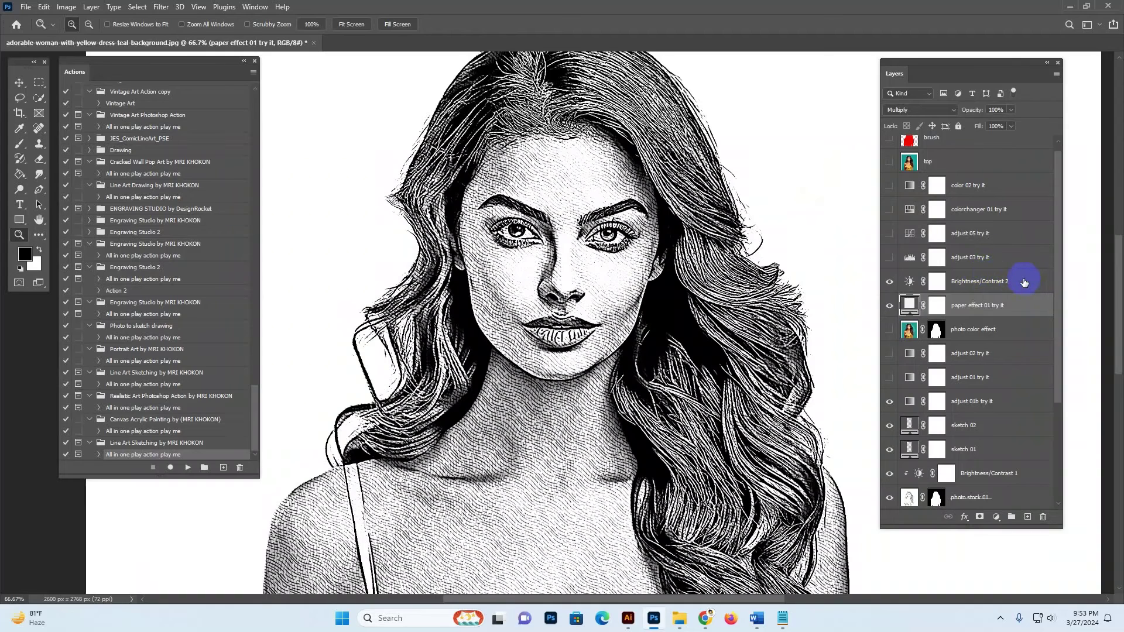
Set the Brightness/Contrast 2 layer's brightness to 22 and hide that layer.
{"action": "left_click", "coordinate": [906, 278]}
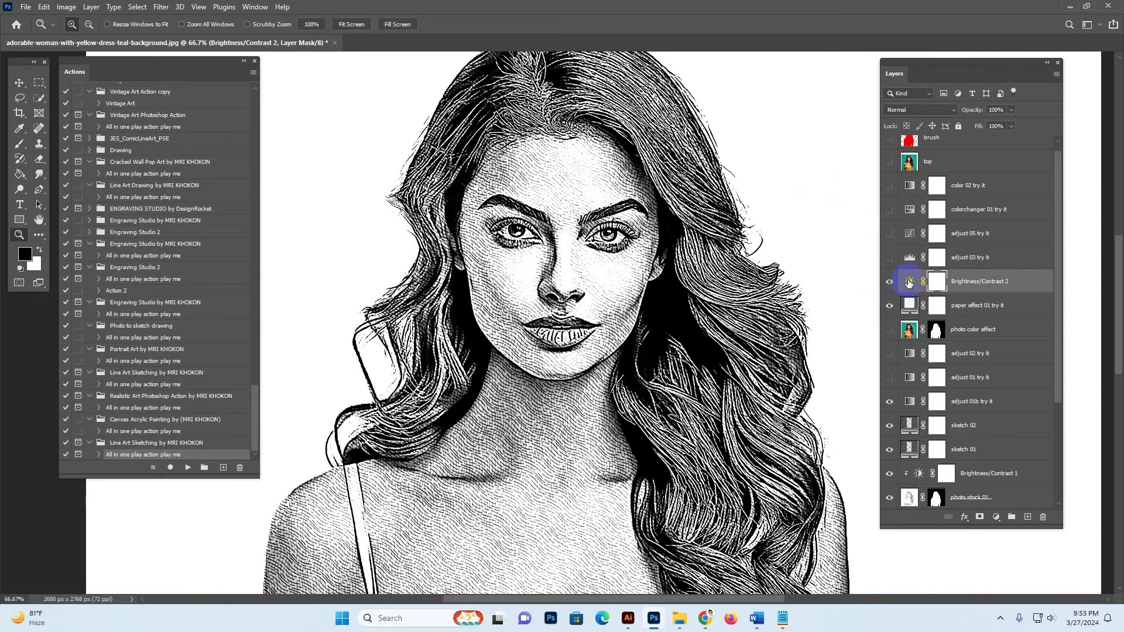
{"action": "double_click", "coordinate": [909, 282]}
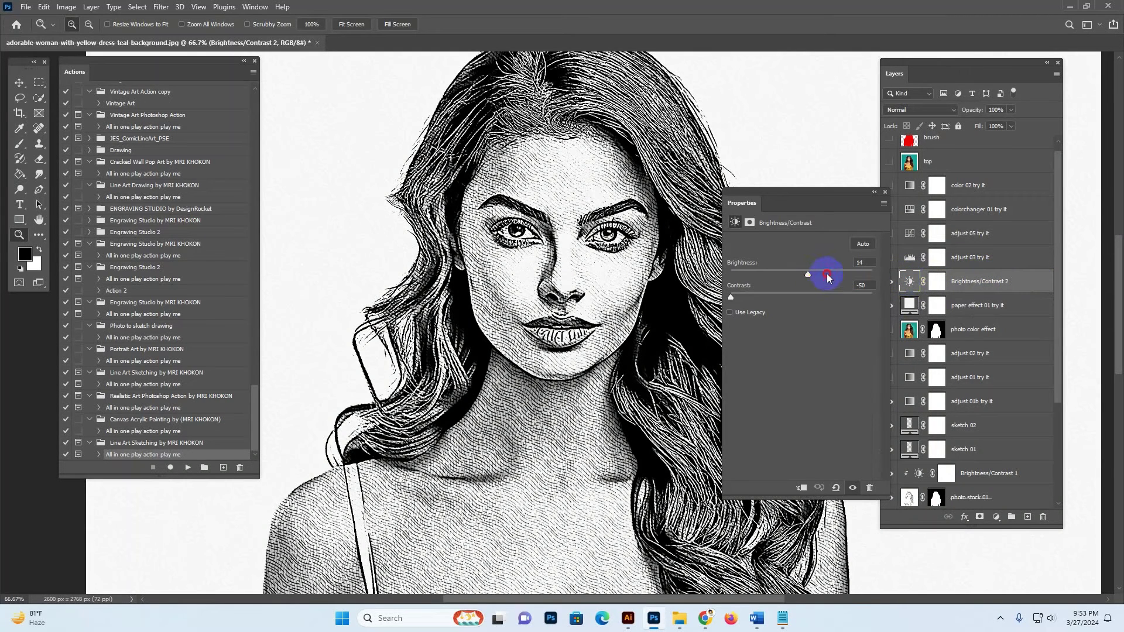
{"action": "left_click_drag", "start_coordinate": [828, 278], "coordinate": [850, 277]}
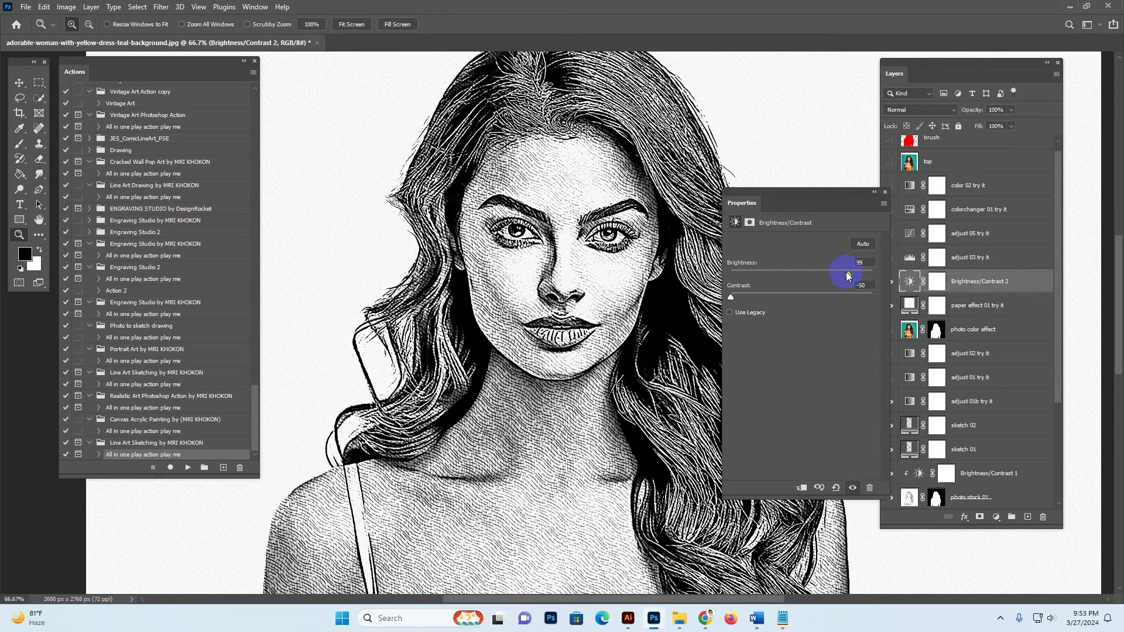
{"action": "left_click", "coordinate": [796, 272]}
{"action": "mouse_move", "coordinate": [796, 272]}
{"action": "left_mouse_down"}
{"action": "mouse_move", "coordinate": [885, 278]}
{"action": "mouse_move", "coordinate": [731, 283]}
{"action": "mouse_move", "coordinate": [836, 283]}
{"action": "mouse_move", "coordinate": [812, 275]}
{"action": "left_mouse_up"}
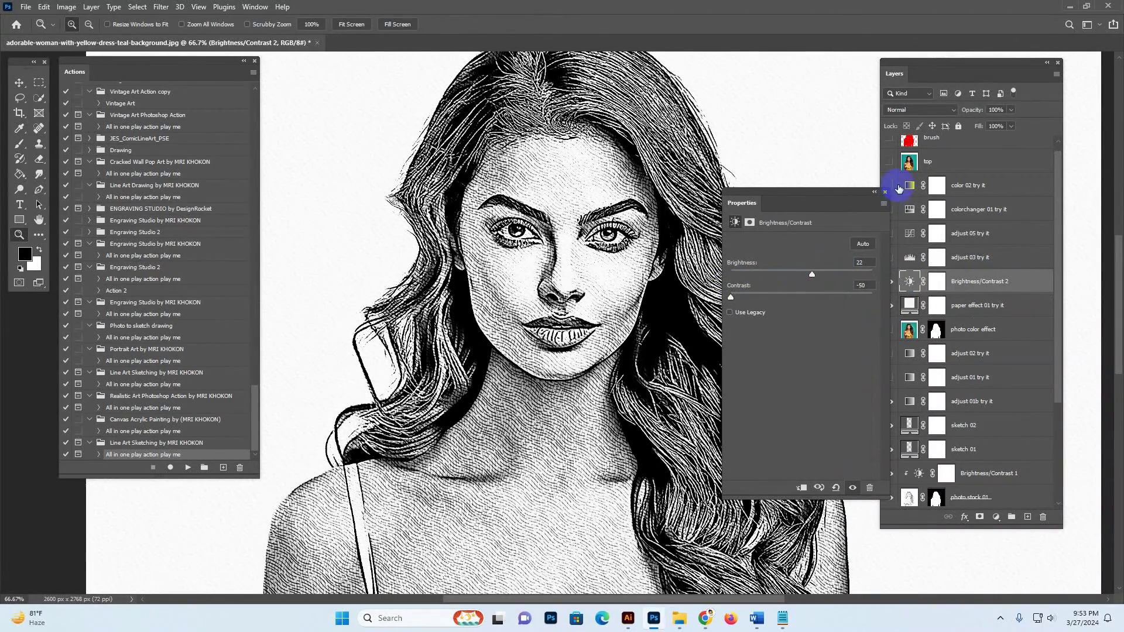
{"action": "left_click", "coordinate": [884, 191]}
{"action": "left_click", "coordinate": [890, 282]}
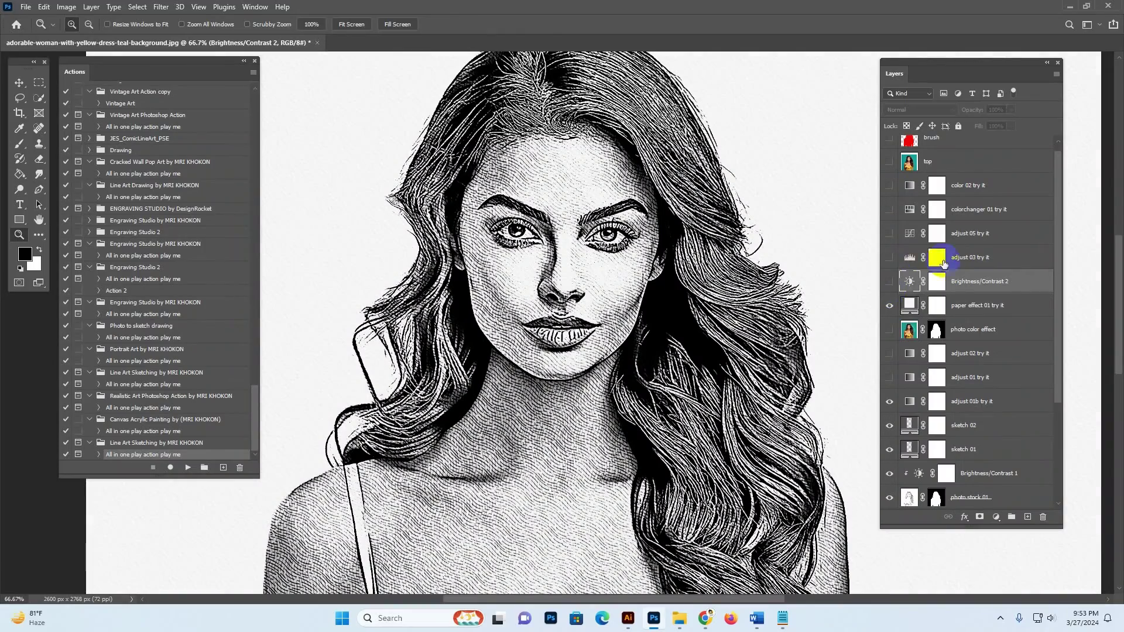
Preview the "adjust 03 try it" and "adjust 05 try it" layers in turn, leaving both hidden.
{"action": "left_click", "coordinate": [1001, 261]}
{"action": "left_click", "coordinate": [889, 257]}
{"action": "left_click", "coordinate": [888, 234]}
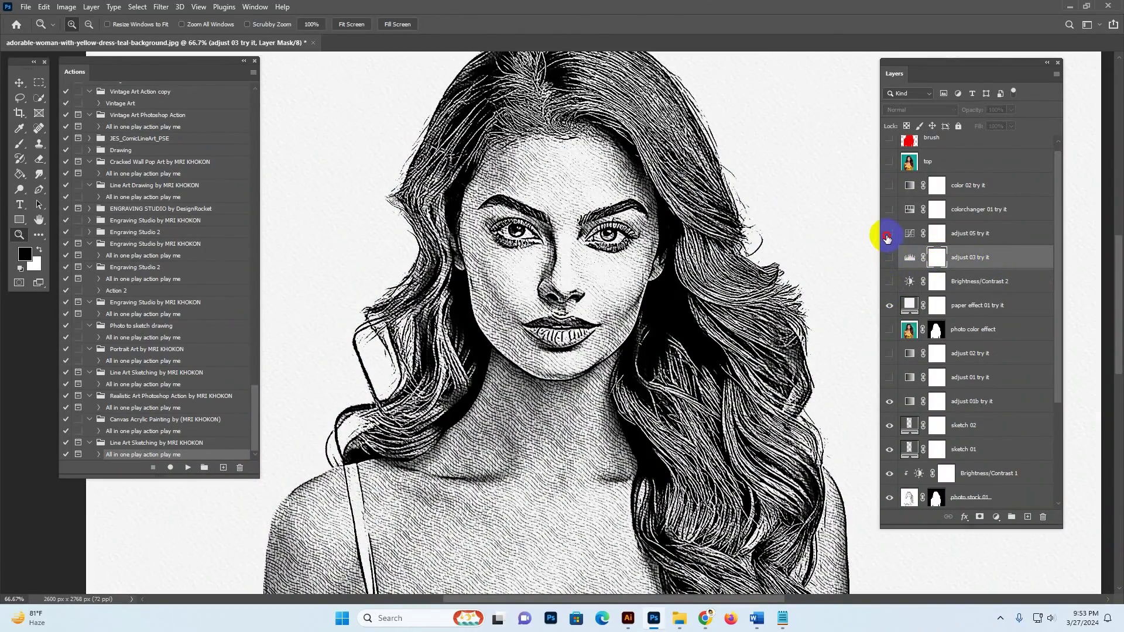
Show the "colorchanger 01 try it" layer and set its Hue/Saturation hue to 306 for a magenta sketch.
{"action": "left_click", "coordinate": [889, 210]}
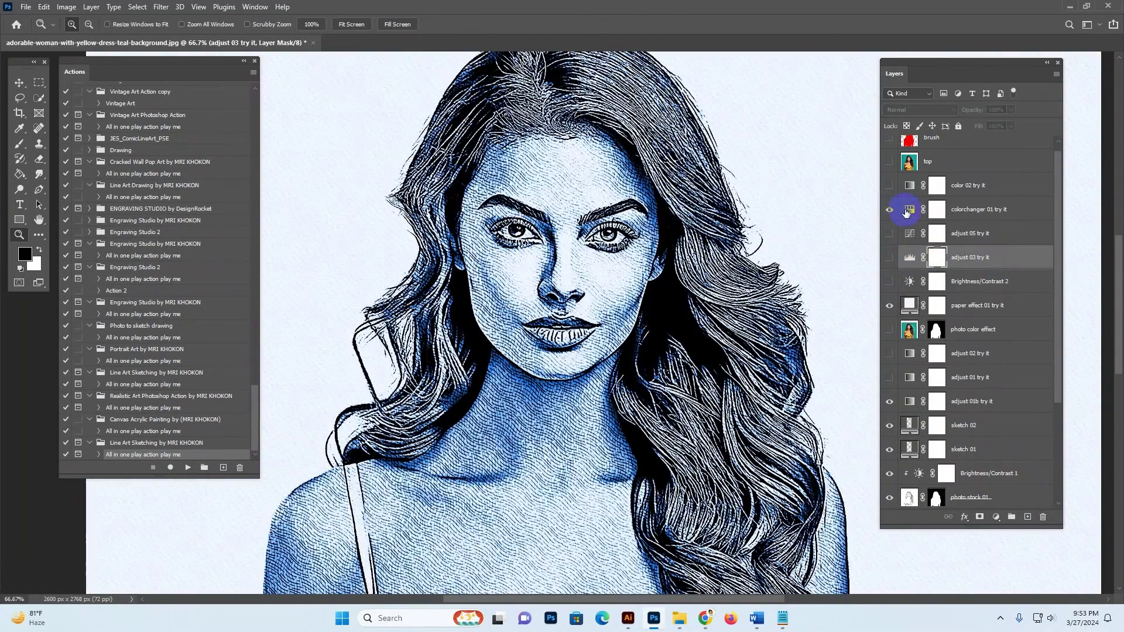
{"action": "double_click", "coordinate": [908, 212]}
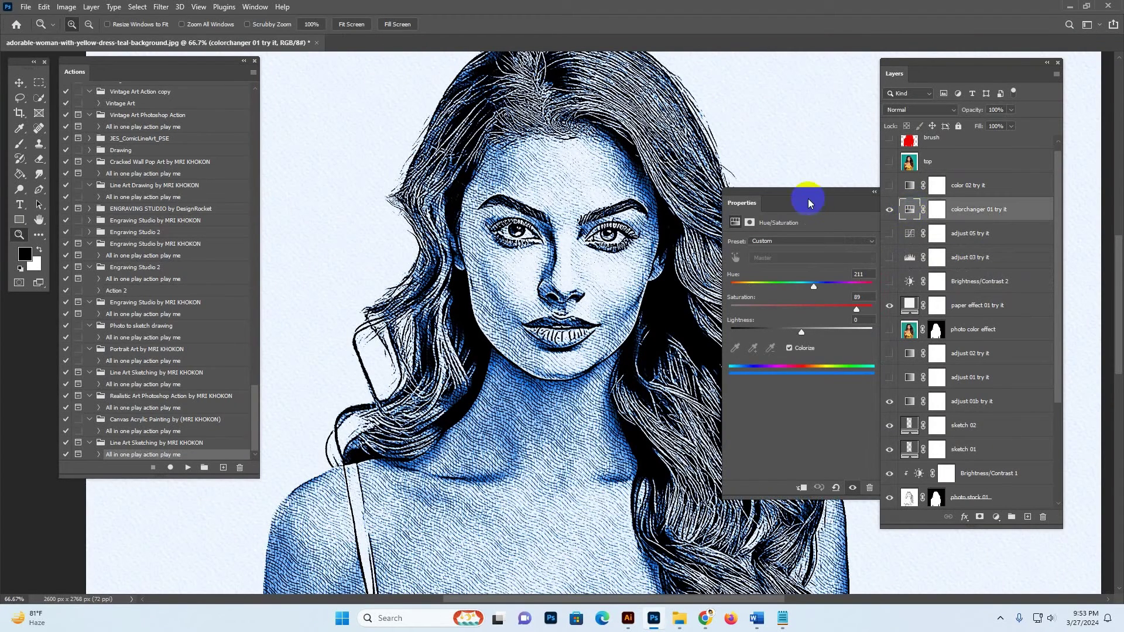
{"action": "left_click_drag", "start_coordinate": [808, 200], "coordinate": [796, 206]}
{"action": "left_click_drag", "start_coordinate": [768, 287], "coordinate": [737, 297]}
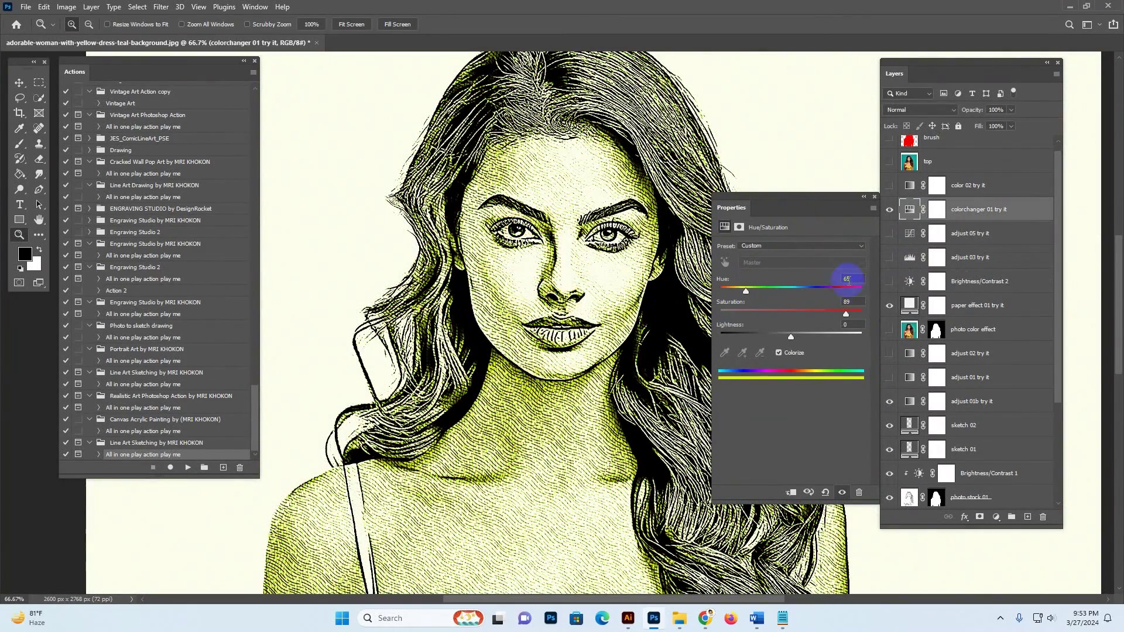
{"action": "mouse_move", "coordinate": [849, 293]}
{"action": "left_mouse_down"}
{"action": "mouse_move", "coordinate": [765, 288]}
{"action": "mouse_move", "coordinate": [842, 288]}
{"action": "left_mouse_up"}
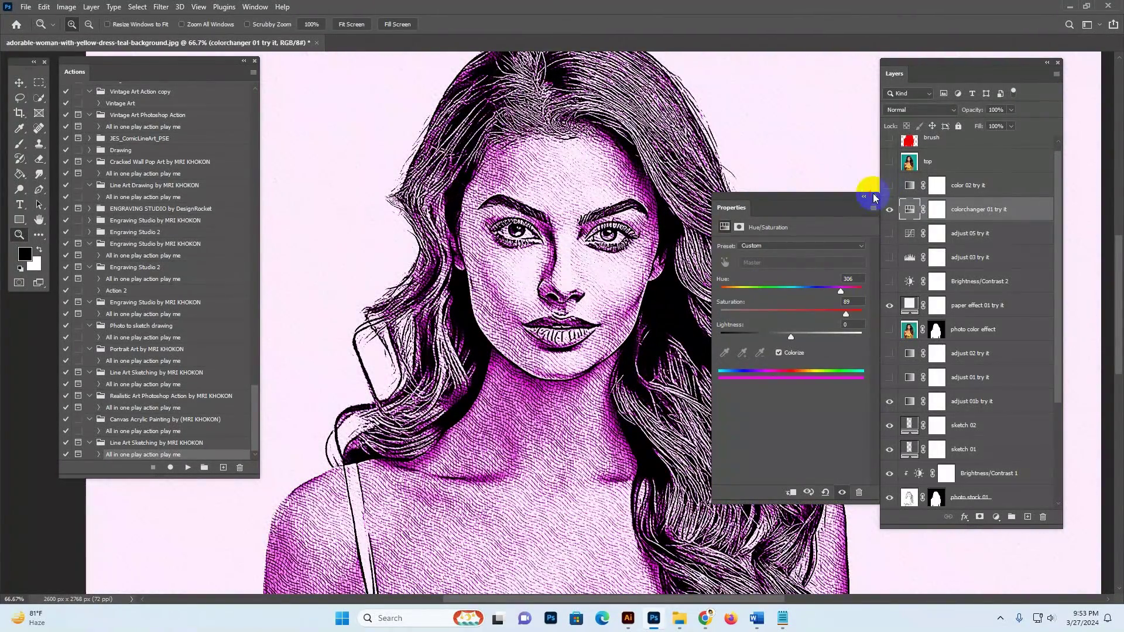
Preview the "color 02 try it" layer, and hide both it and "colorchanger 01 try it".
{"action": "left_click", "coordinate": [889, 186]}
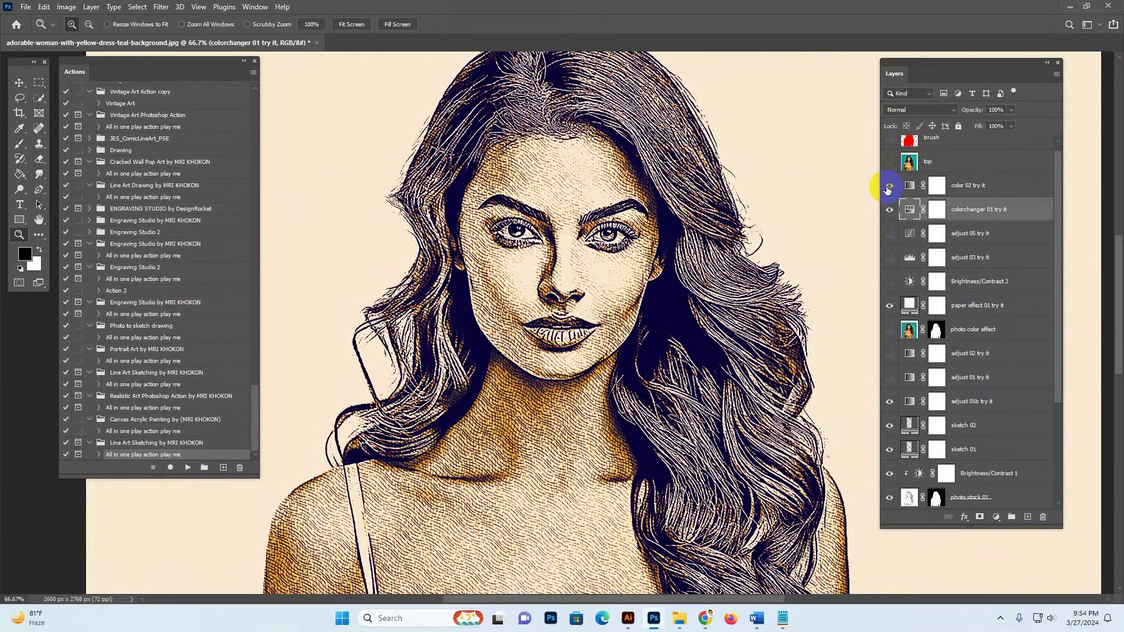
{"action": "left_click", "coordinate": [888, 186]}
{"action": "left_click", "coordinate": [889, 209]}
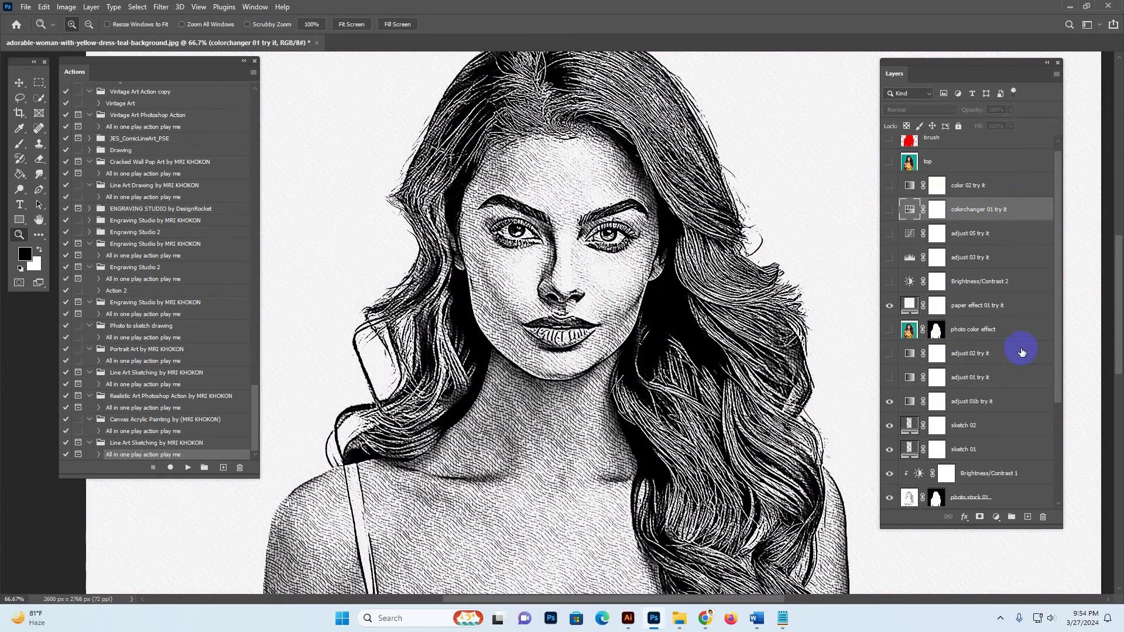
{"action": "scroll", "coordinate": [1022, 353], "scroll_direction": "down", "scroll_amount": 2}
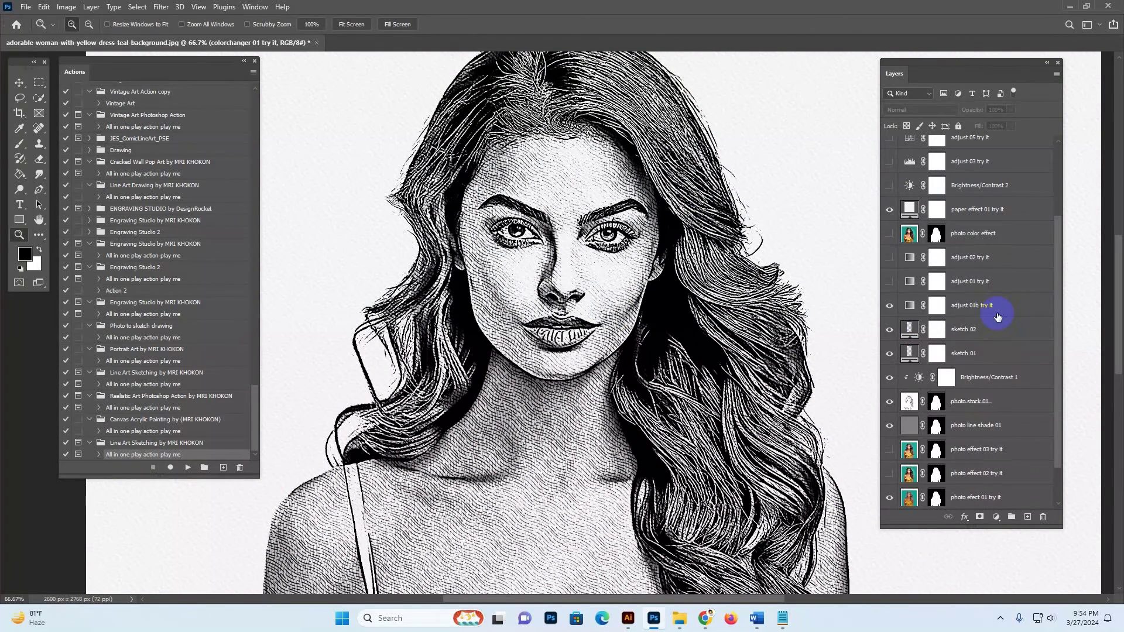
{"action": "left_click", "coordinate": [955, 282]}
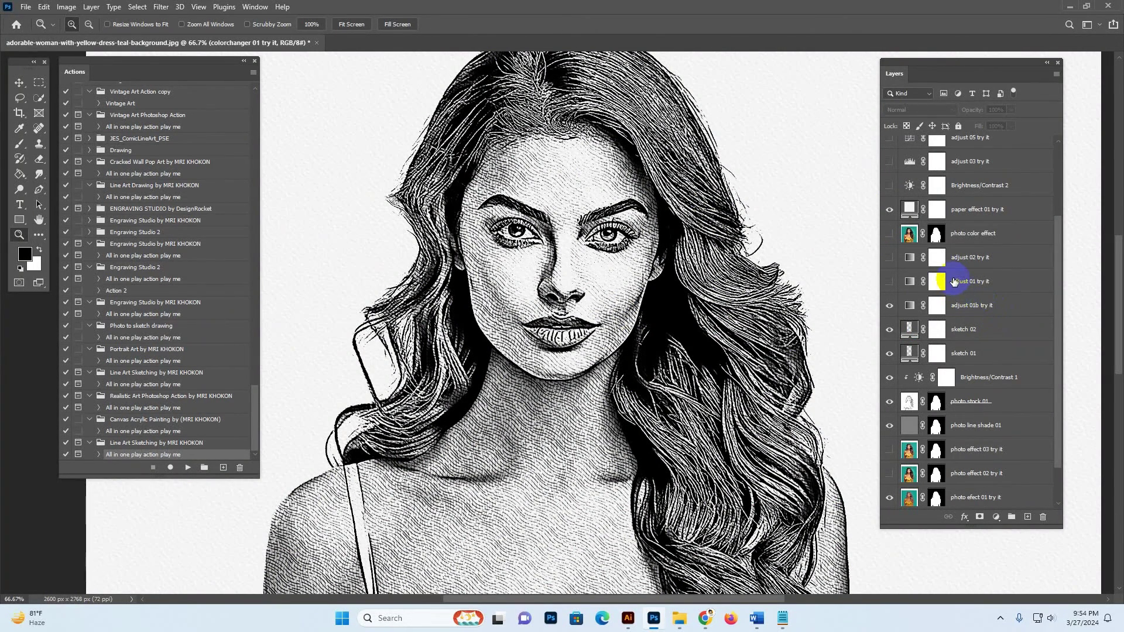